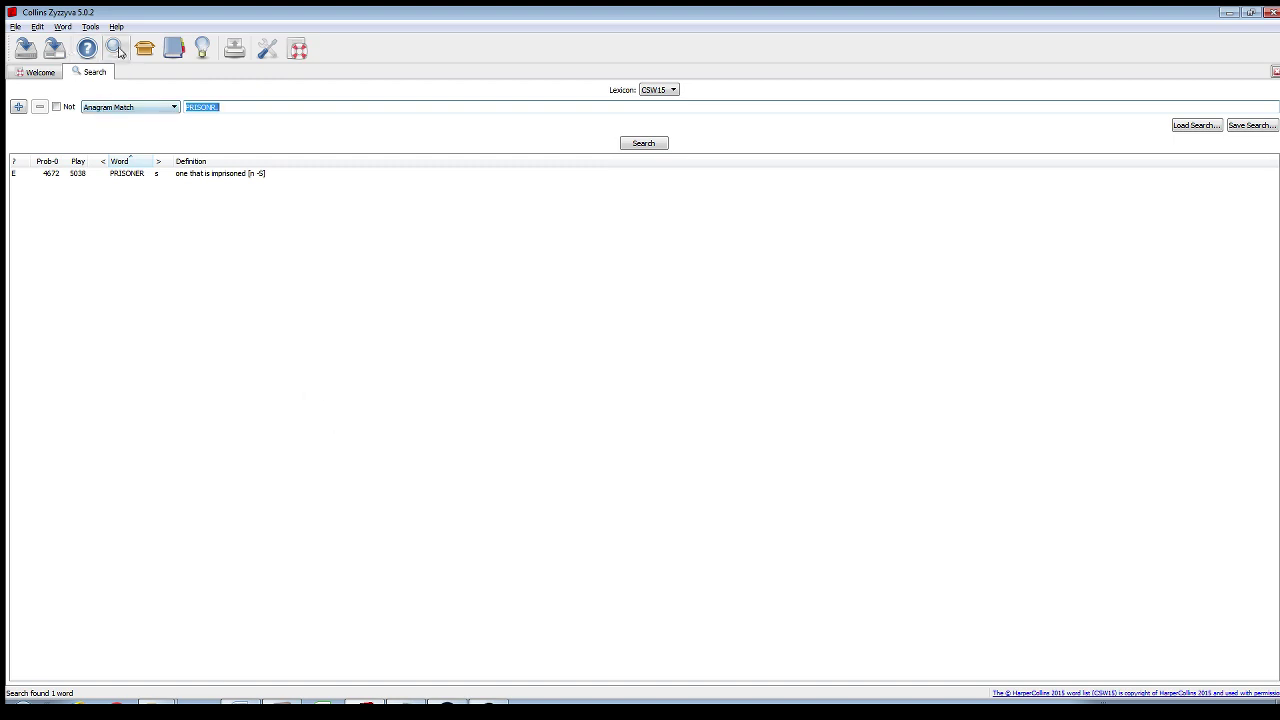
# - Try Word List Recall and Hooks as the quiz type in a new quiz setup, and discard the setup
pyautogui.click(92, 54)
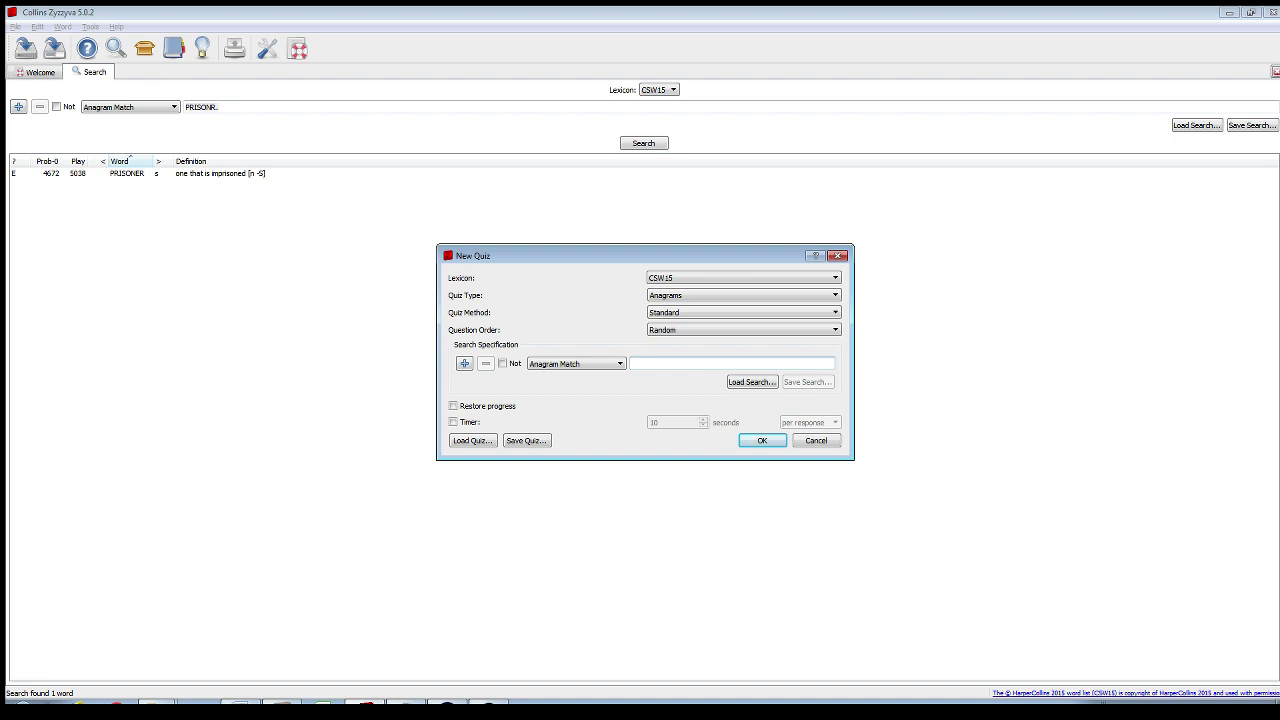
pyautogui.click(838, 255)
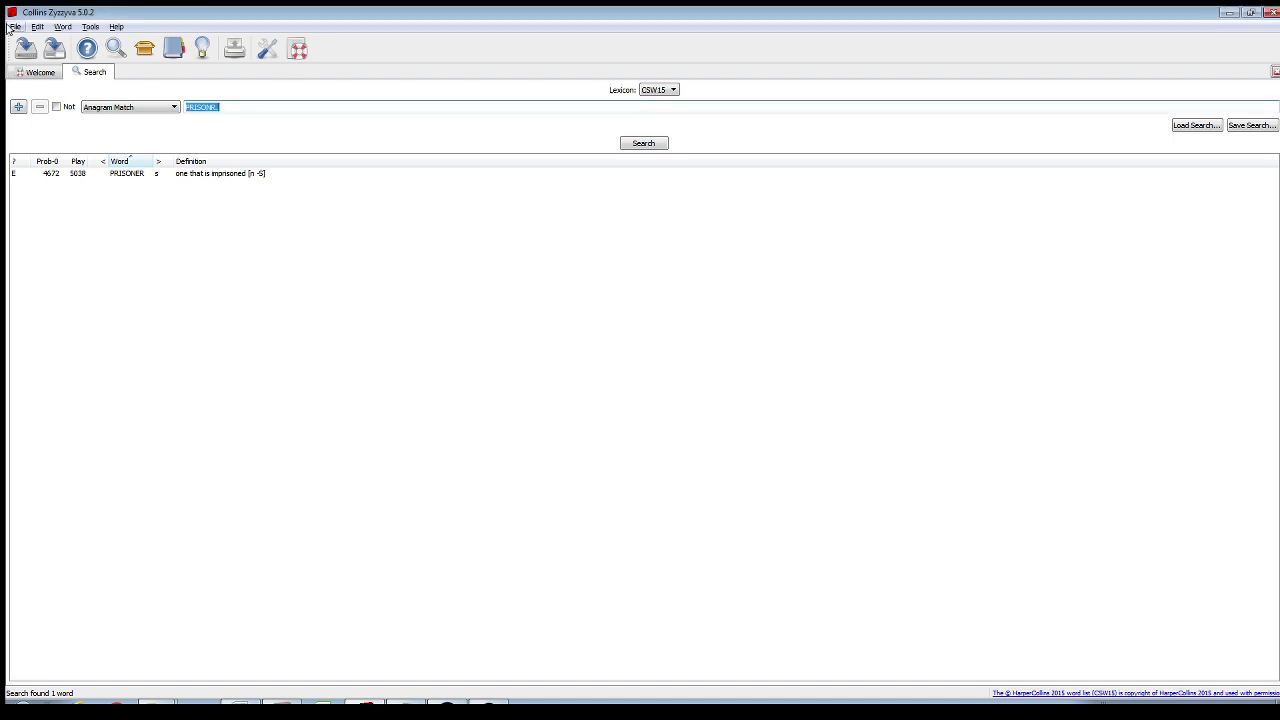
pyautogui.click(15, 27)
pyautogui.click(40, 92)
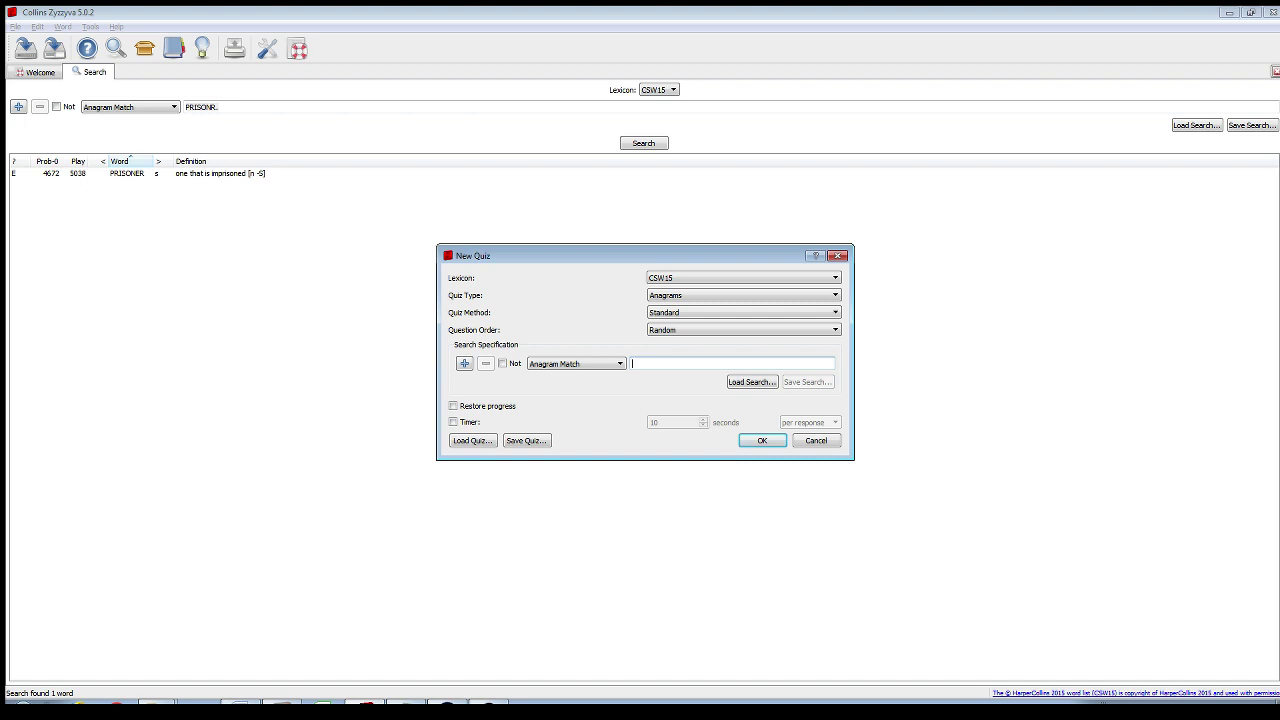
pyautogui.moveTo(620, 256); pyautogui.dragTo(520, 241)
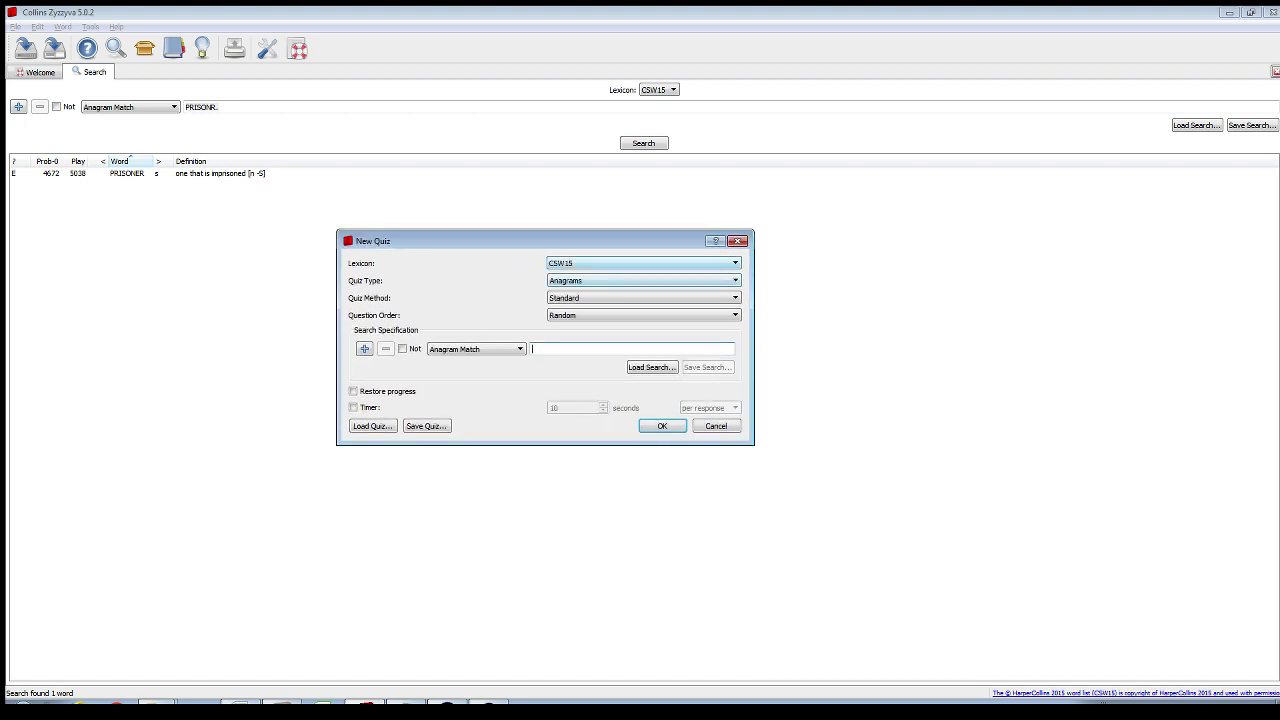
pyautogui.click(643, 263)
pyautogui.click(643, 282)
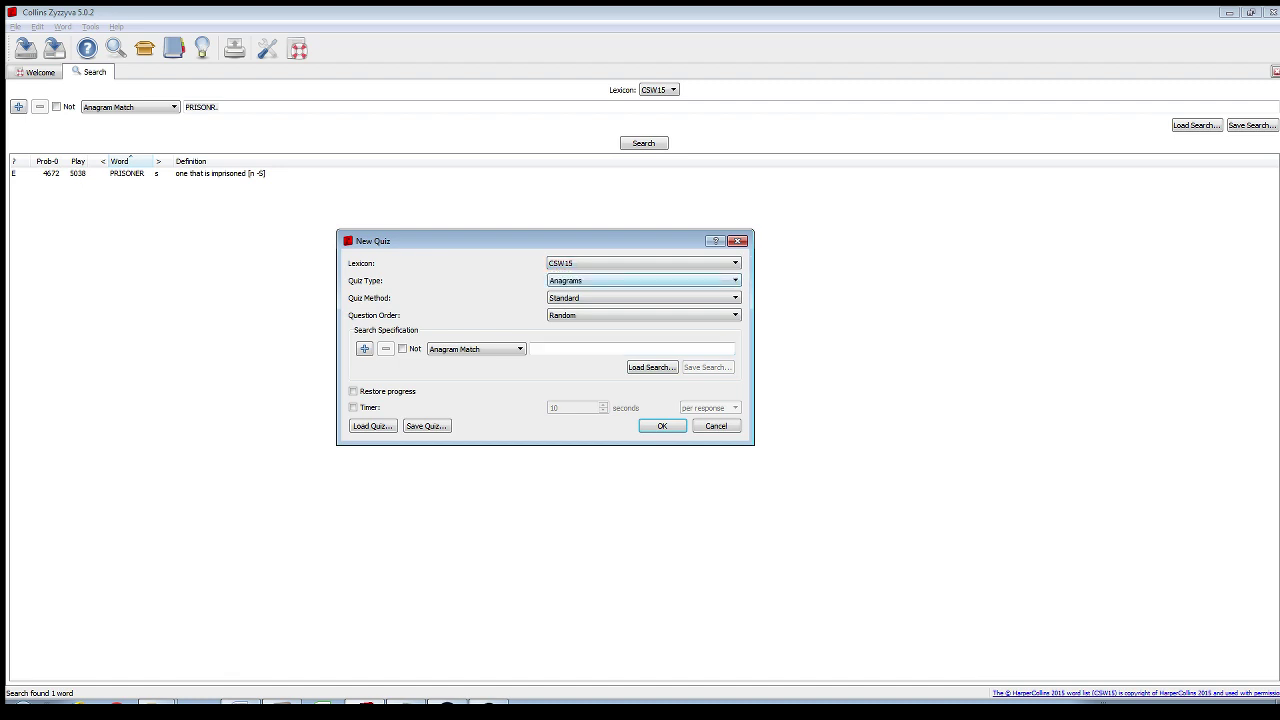
pyautogui.click(643, 281)
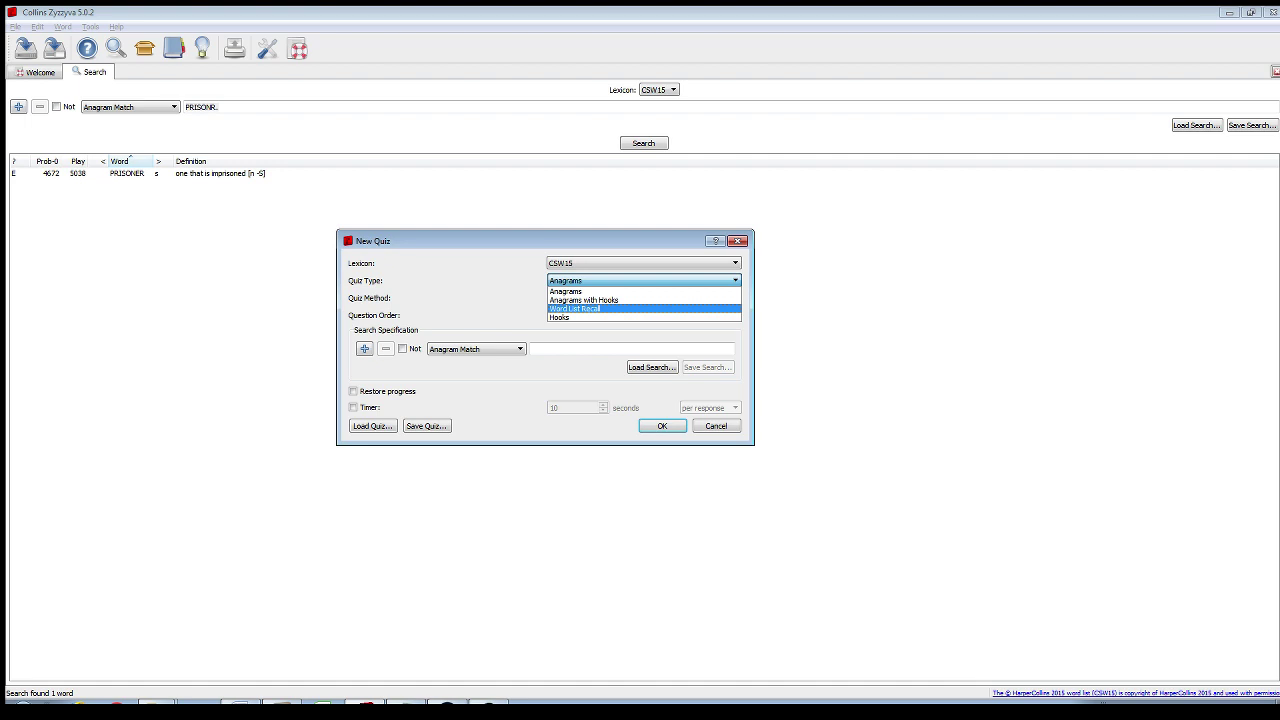
pyautogui.click(600, 309)
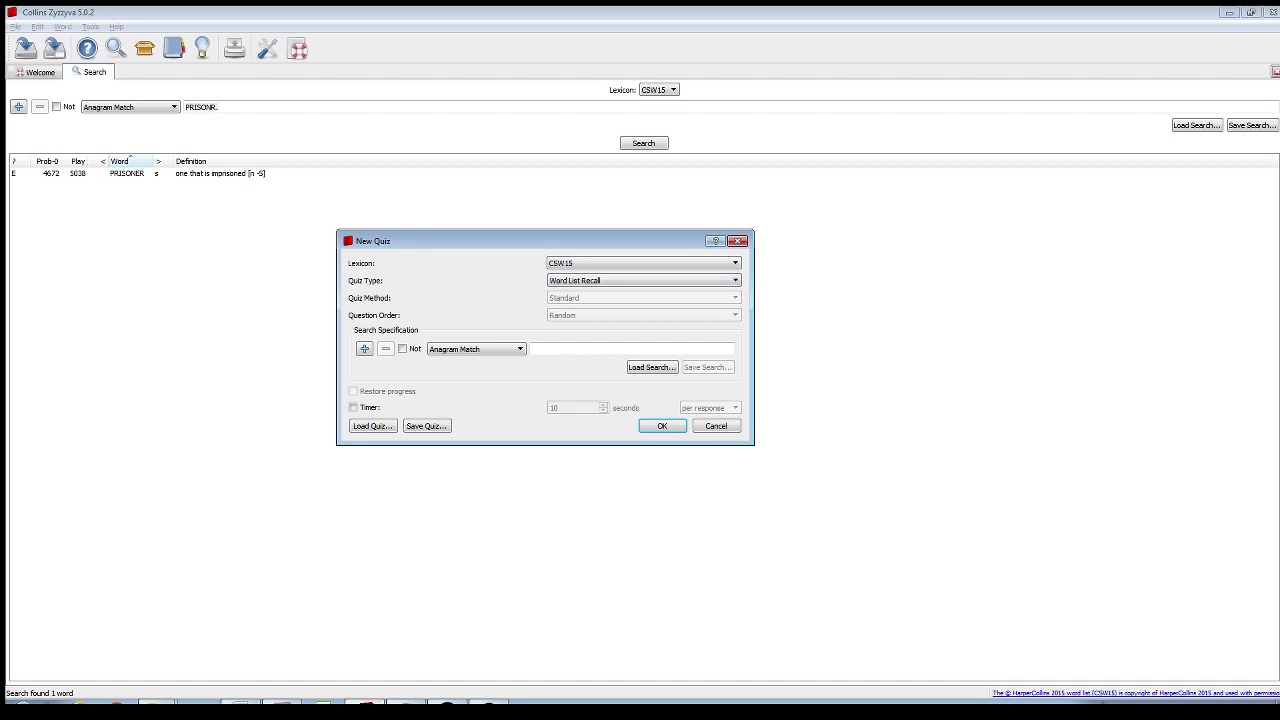
pyautogui.click(643, 281)
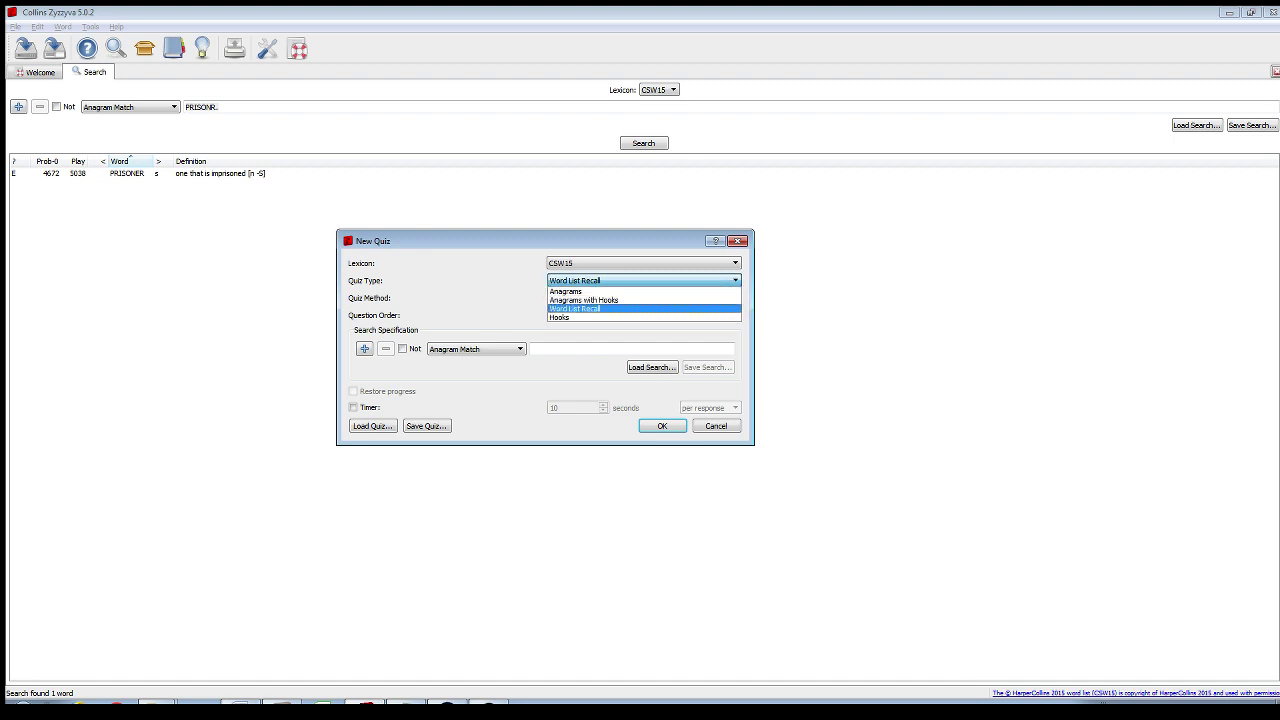
pyautogui.press('Return')
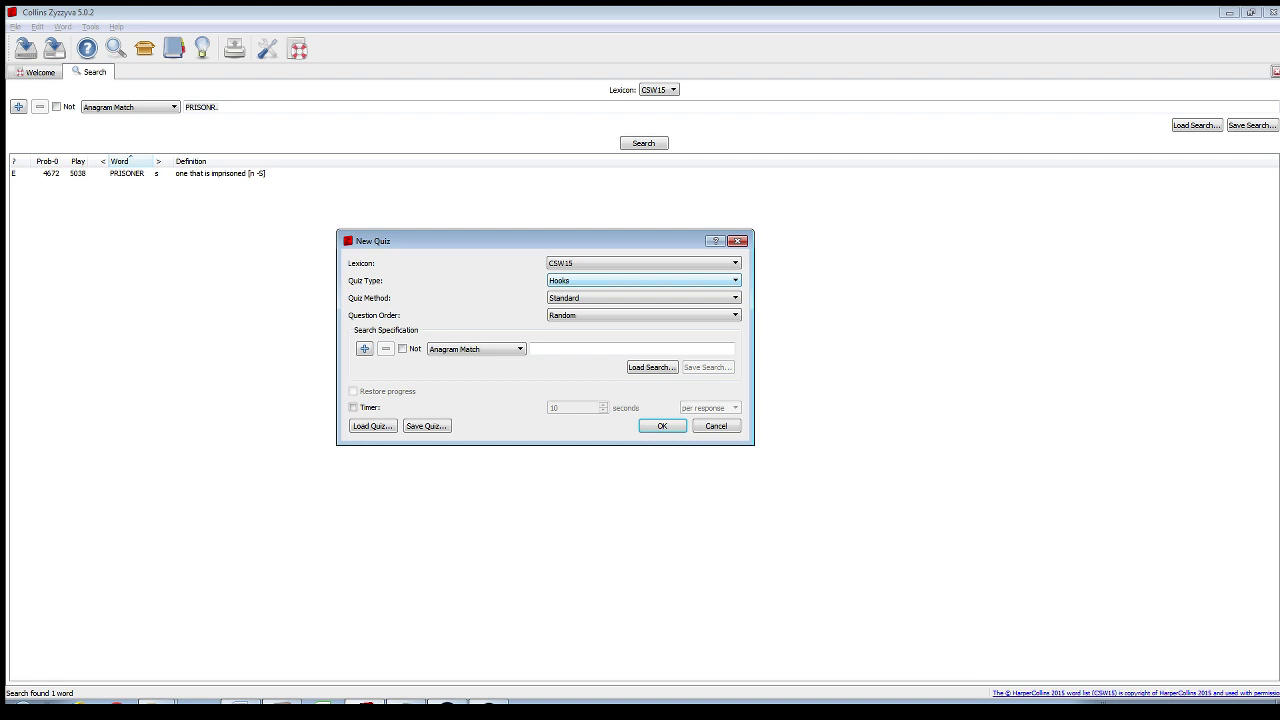
pyautogui.press('Escape')
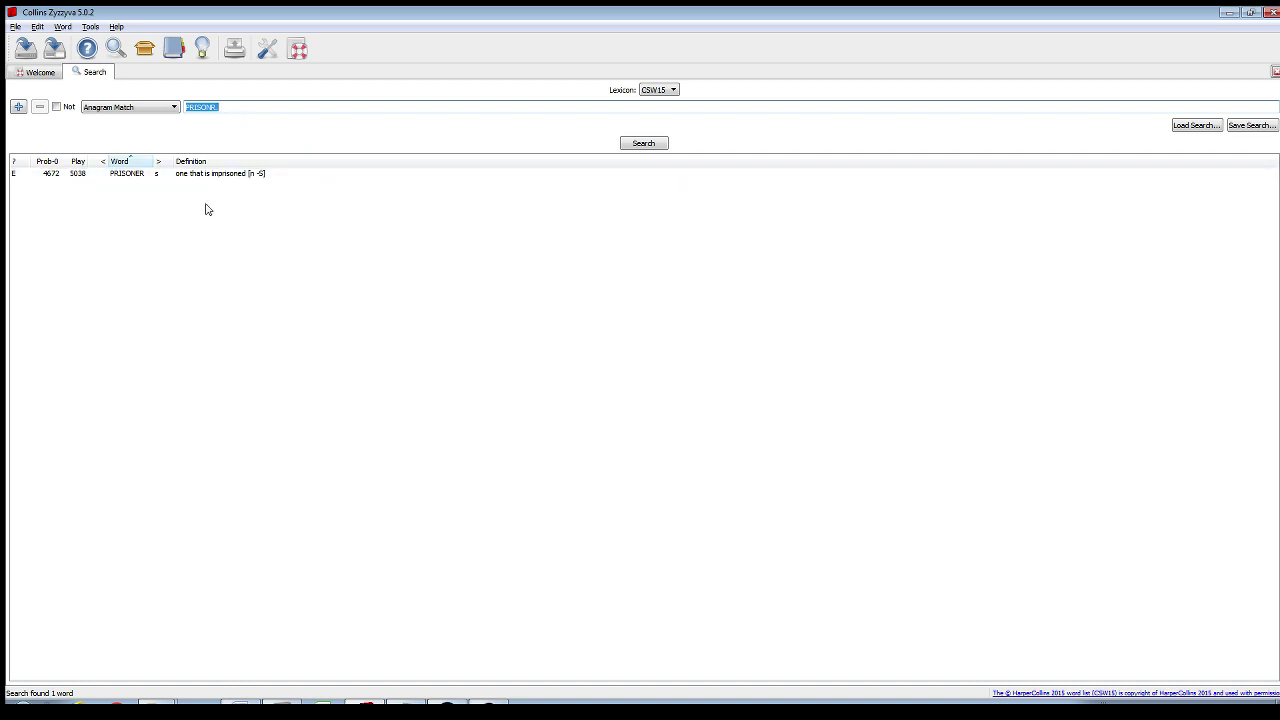
# - Run an anagram match search for MENT and examine the hooks listed for the word
pyautogui.write('MENT')
pyautogui.press('Return')
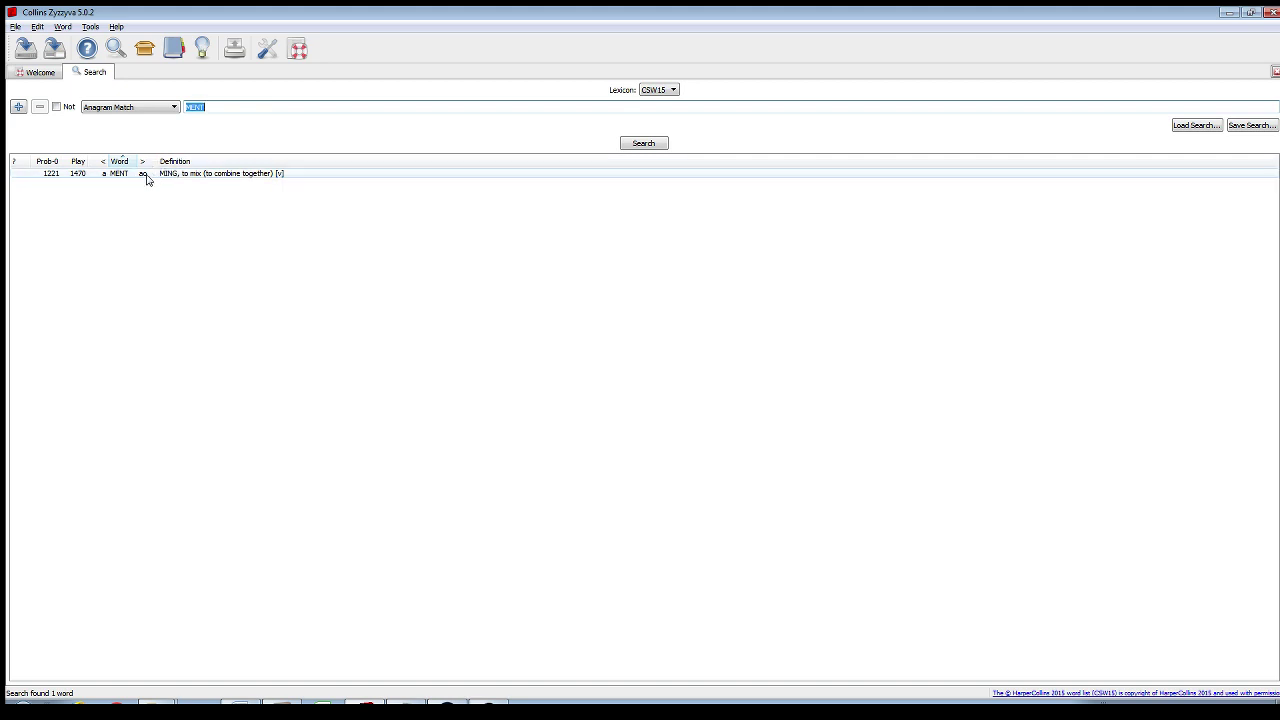
pyautogui.moveTo(141, 178)
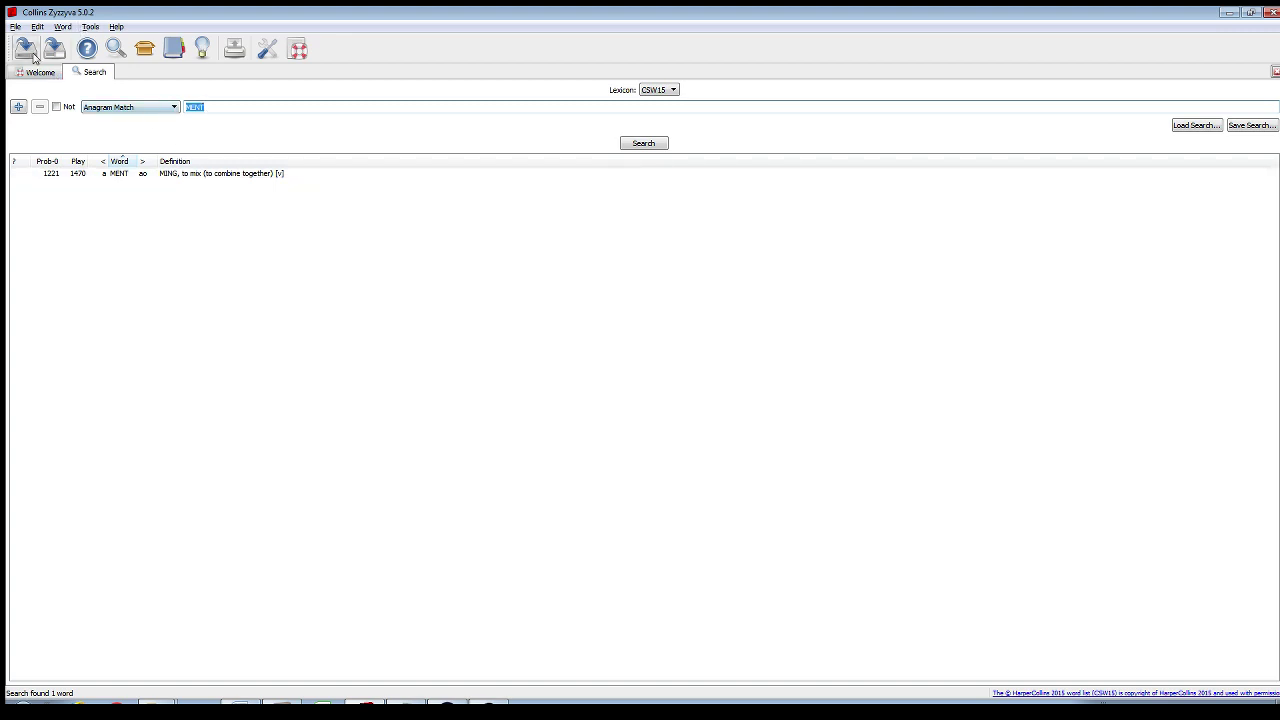
# - Start a new quiz setup with an extra search condition and set the first condition to Pattern Match with "......?"
pyautogui.click(15, 26)
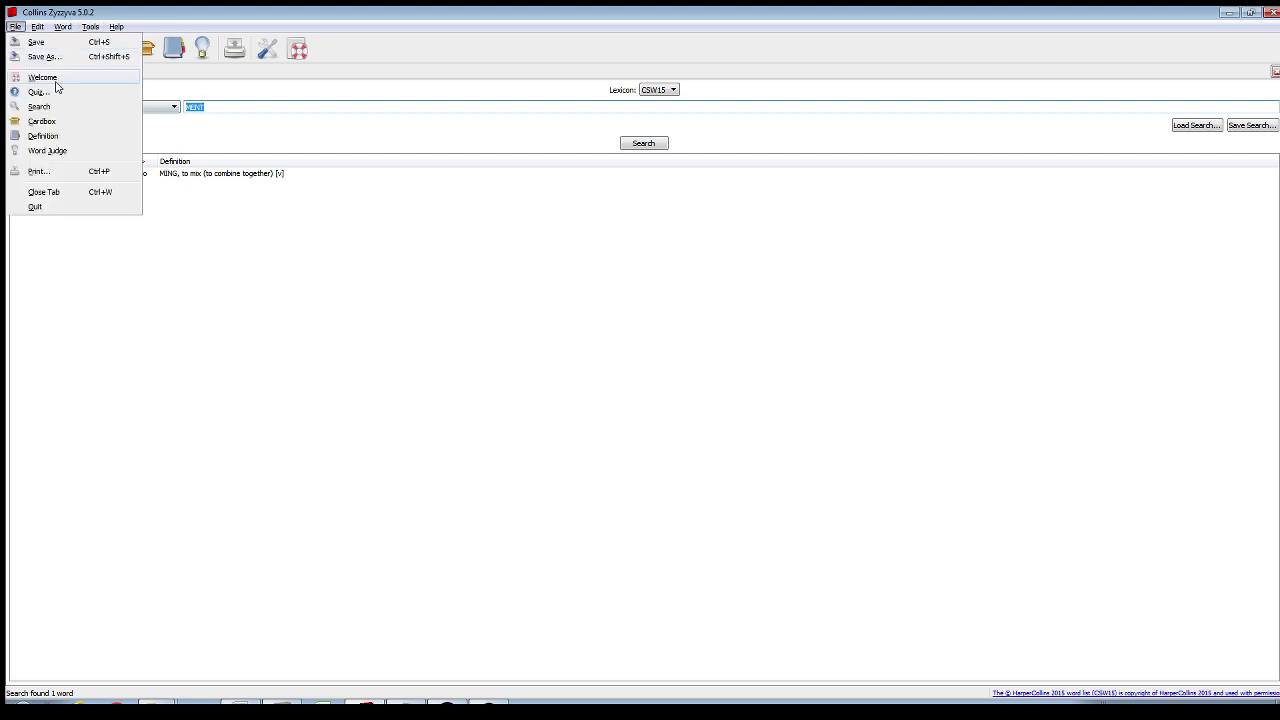
pyautogui.click(50, 91)
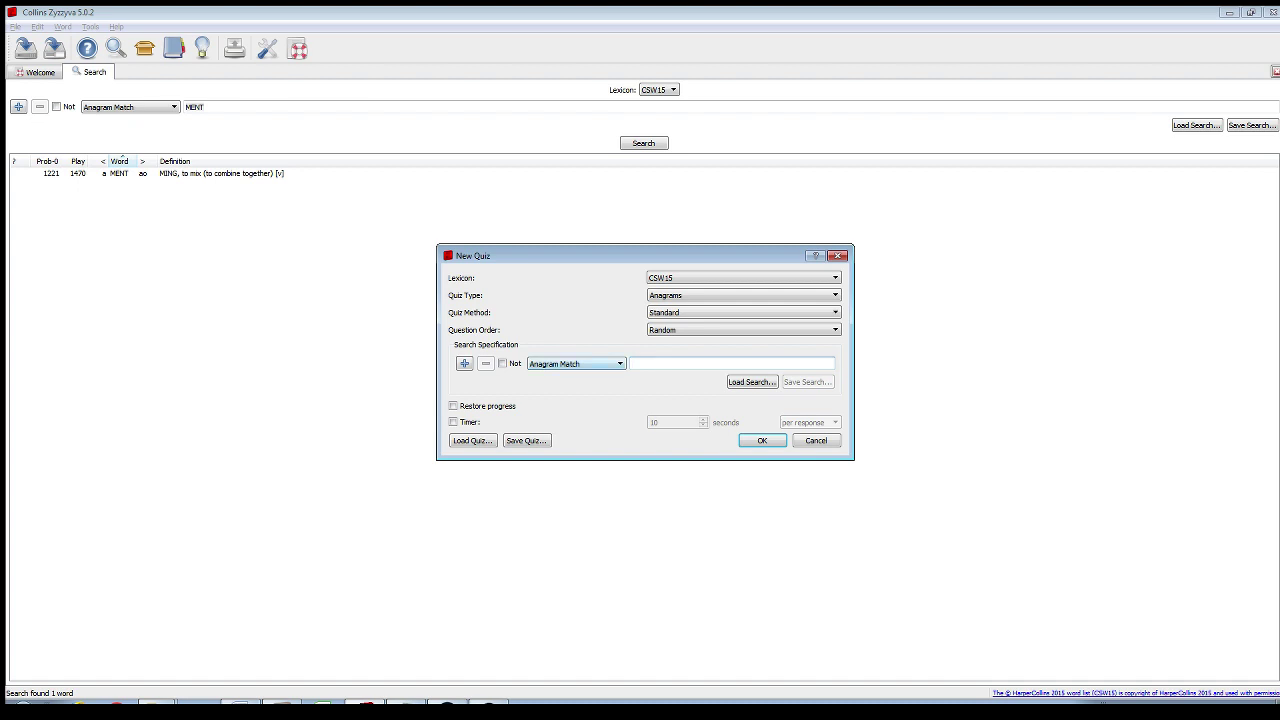
pyautogui.click(464, 363)
pyautogui.click(576, 363)
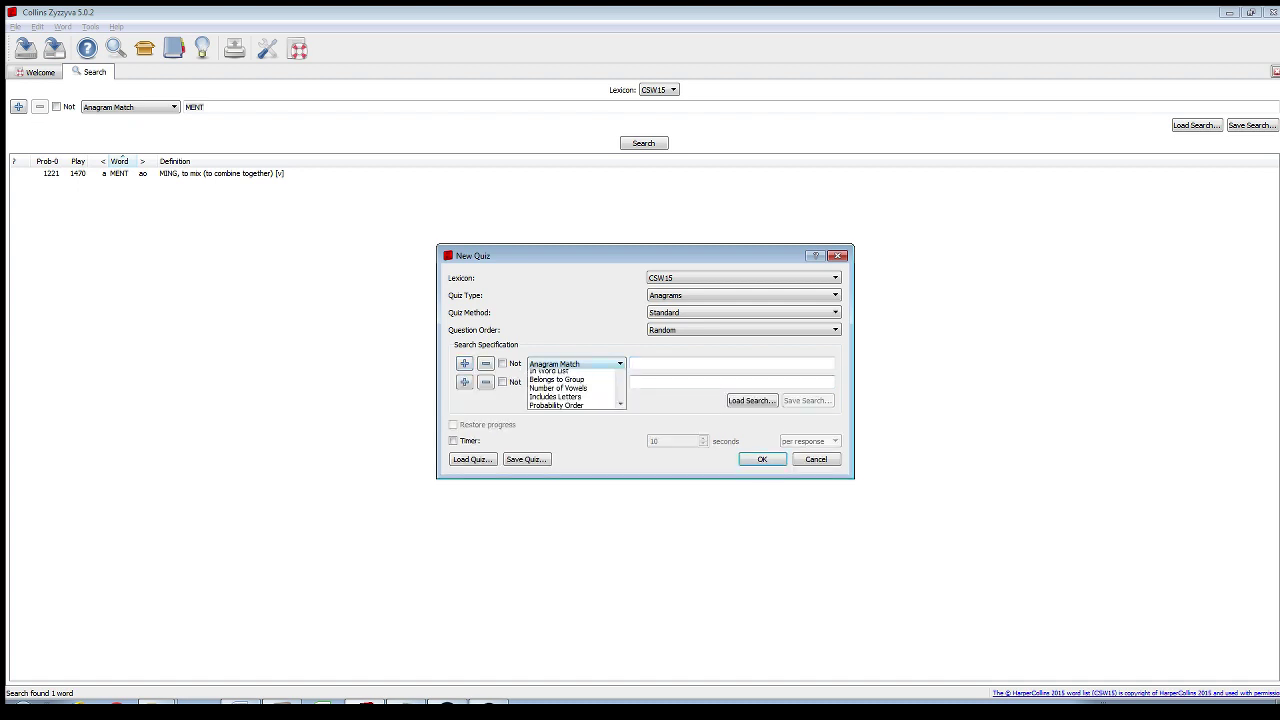
pyautogui.click(560, 371)
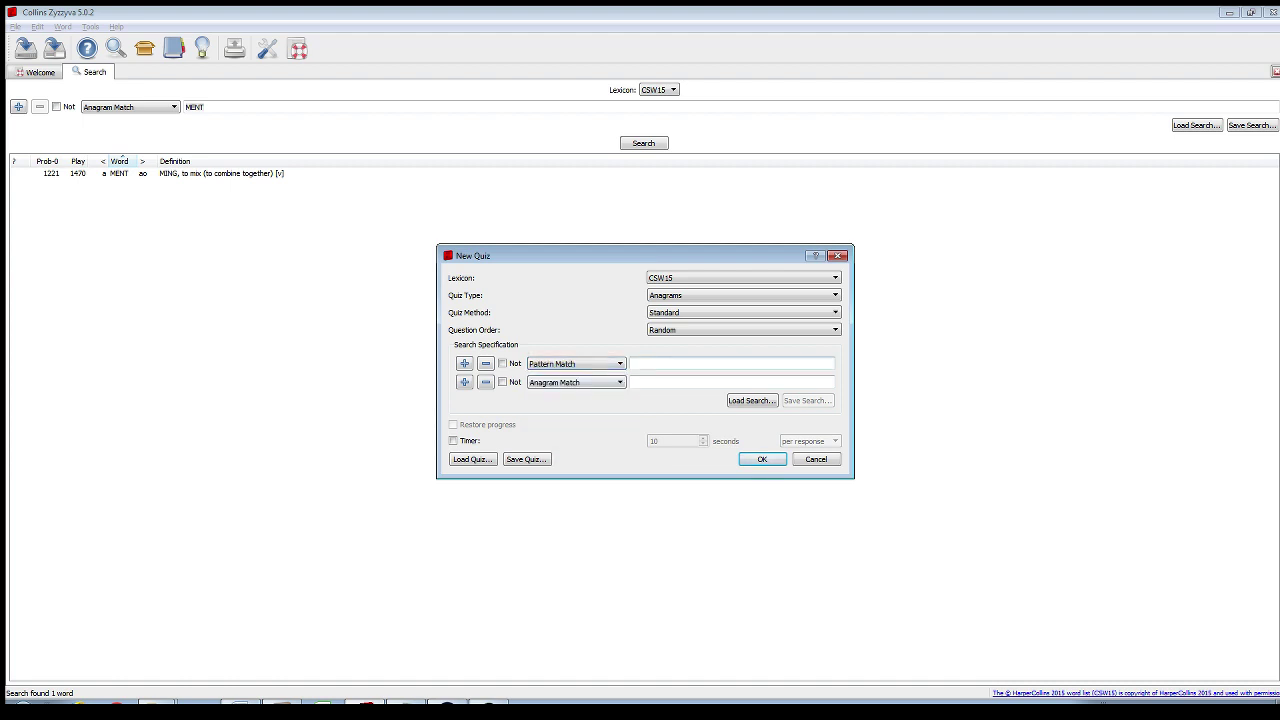
pyautogui.click(576, 363)
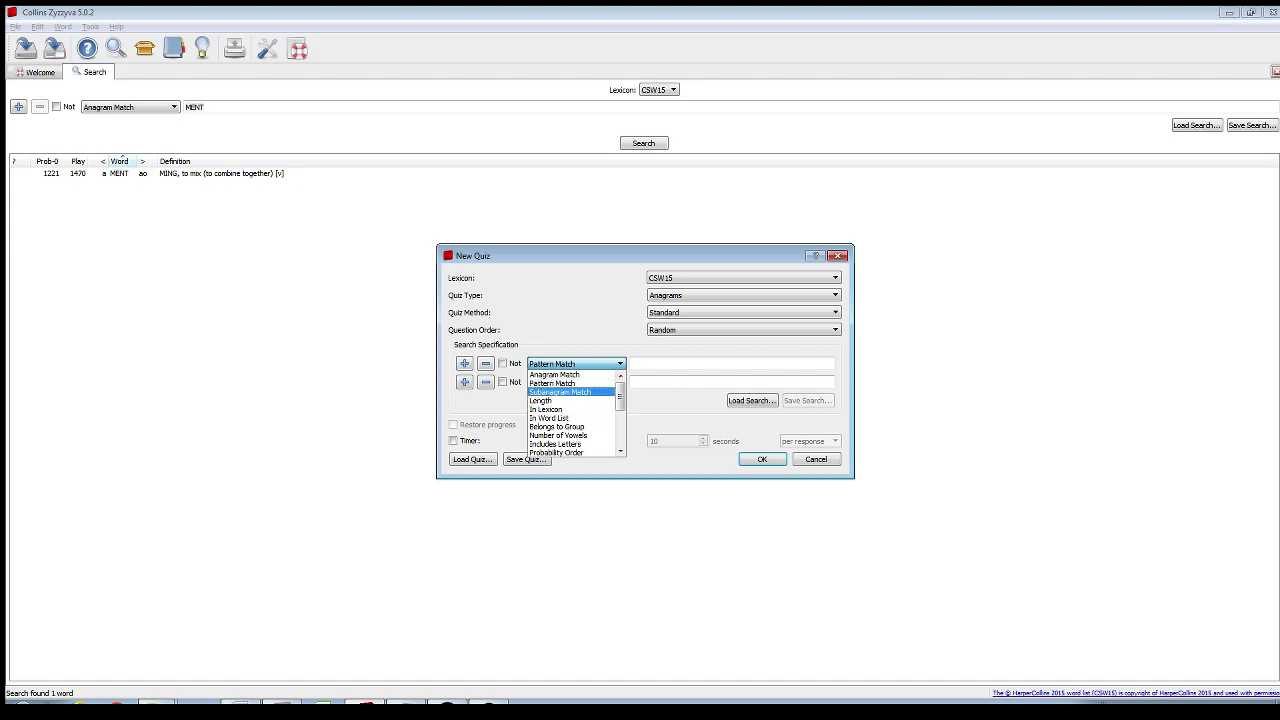
pyautogui.press('Escape')
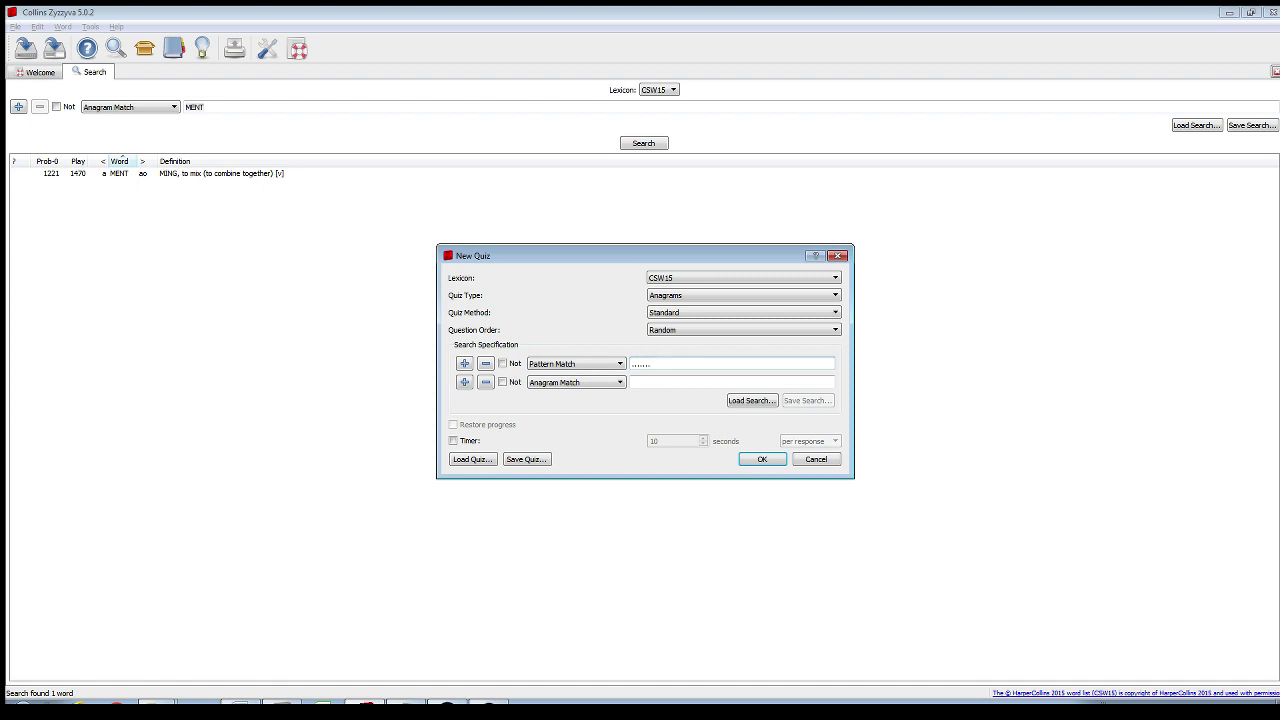
pyautogui.doubleClick(642, 364)
pyautogui.click(654, 364)
pyautogui.moveTo(654, 364); pyautogui.dragTo(614, 364)
pyautogui.click(654, 364)
# - Set the second search condition of the quiz to Number of Anagrams
pyautogui.click(619, 382)
pyautogui.moveTo(620, 413); pyautogui.dragTo(620, 430)
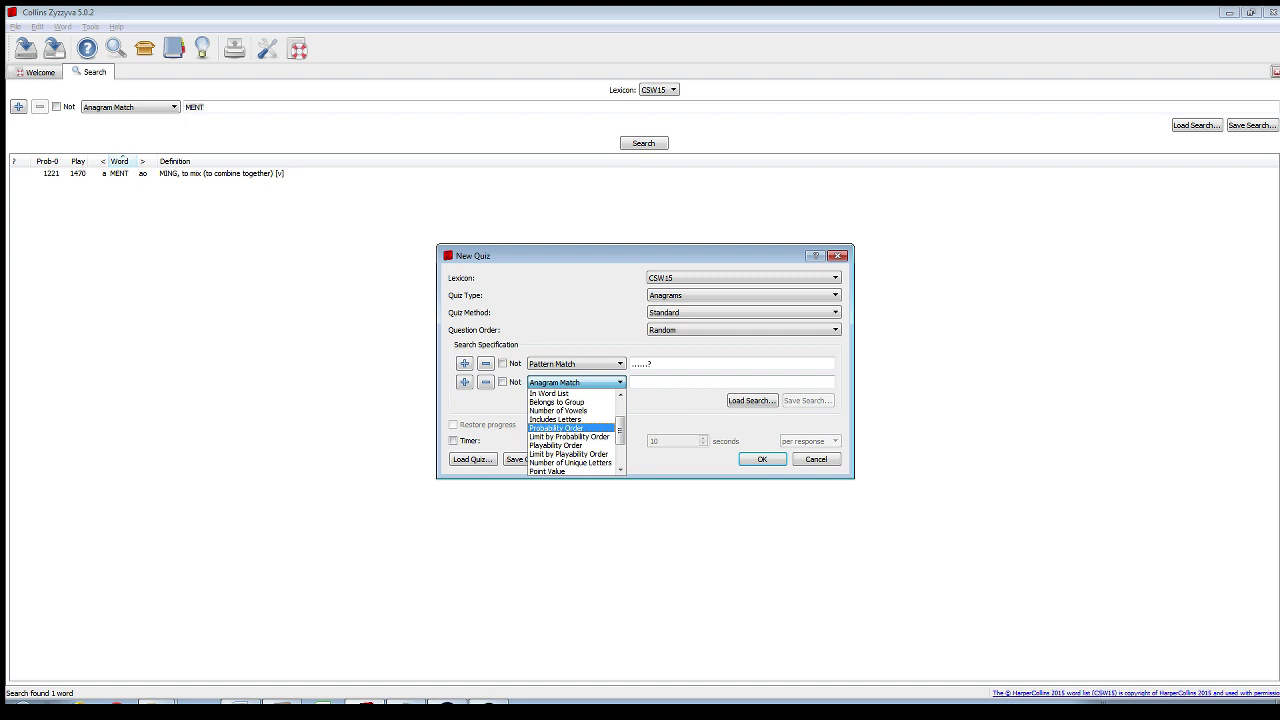
pyautogui.moveTo(620, 431); pyautogui.dragTo(620, 450)
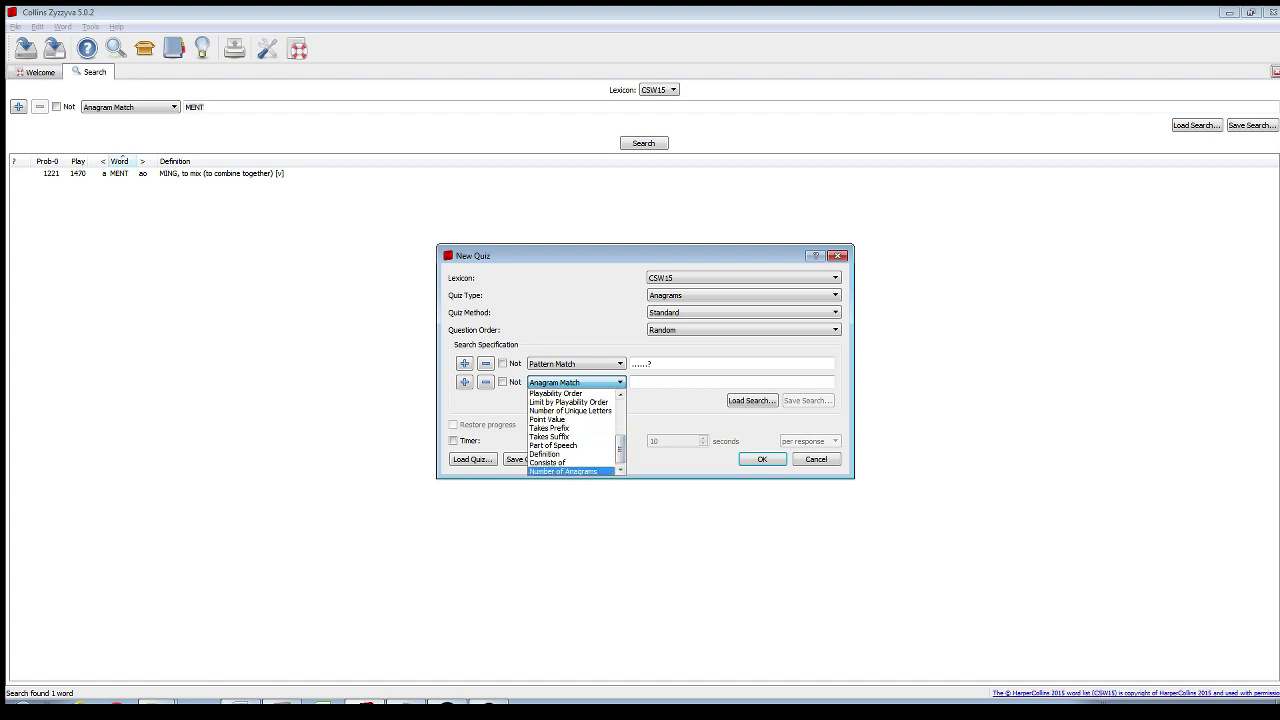
pyautogui.click(563, 471)
# - Add a third condition, Limit by Probability Order, with minimum 100, maximum 109 and 2 blanks
pyautogui.click(465, 382)
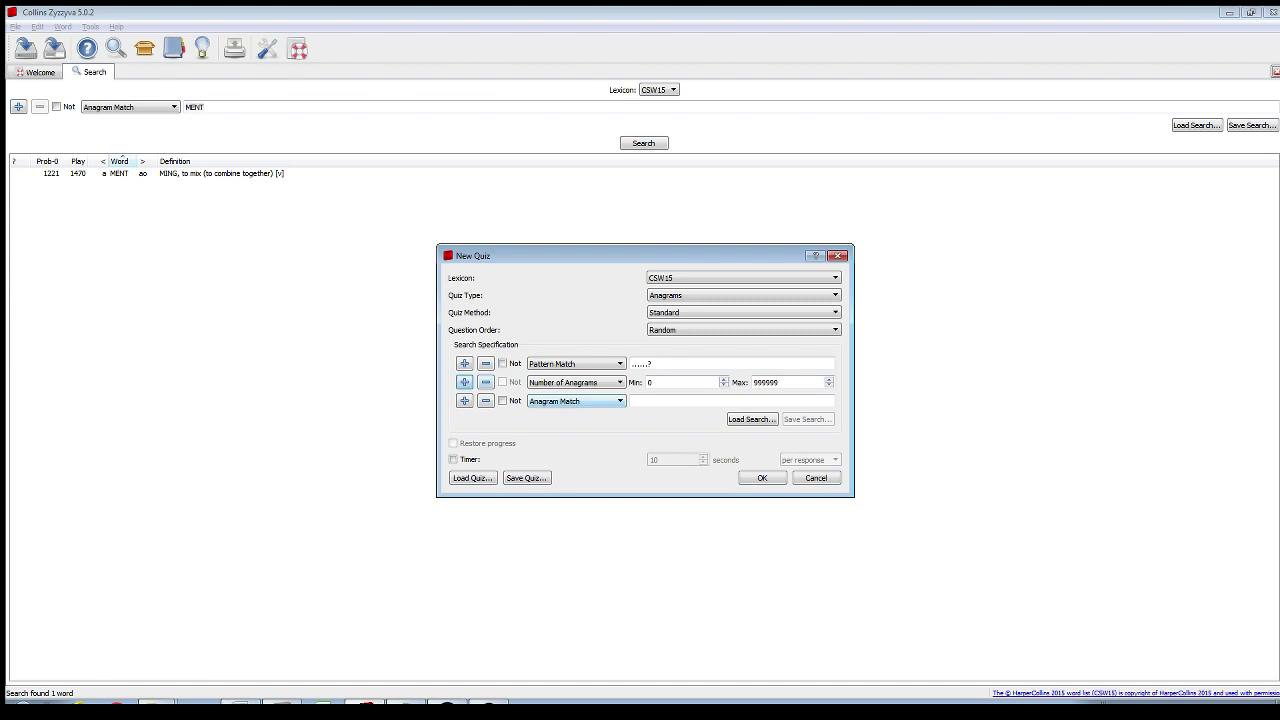
pyautogui.click(575, 400)
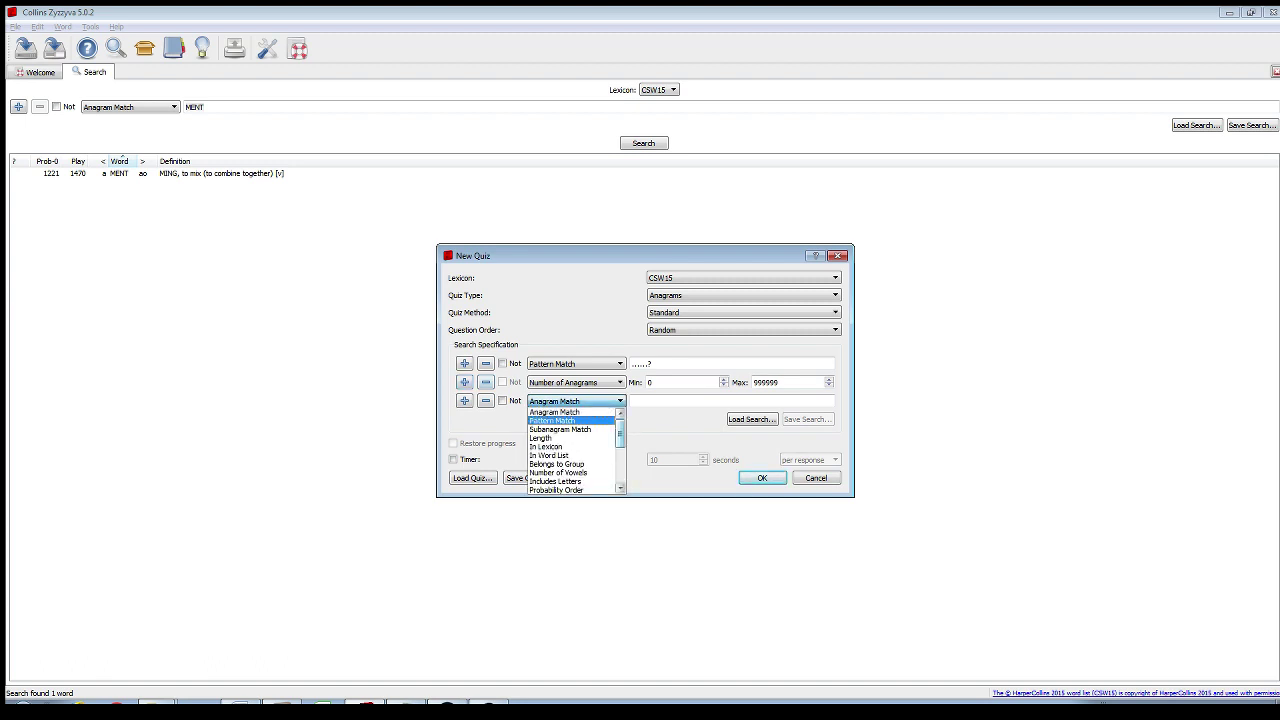
pyautogui.scroll(-1, 572, 450)
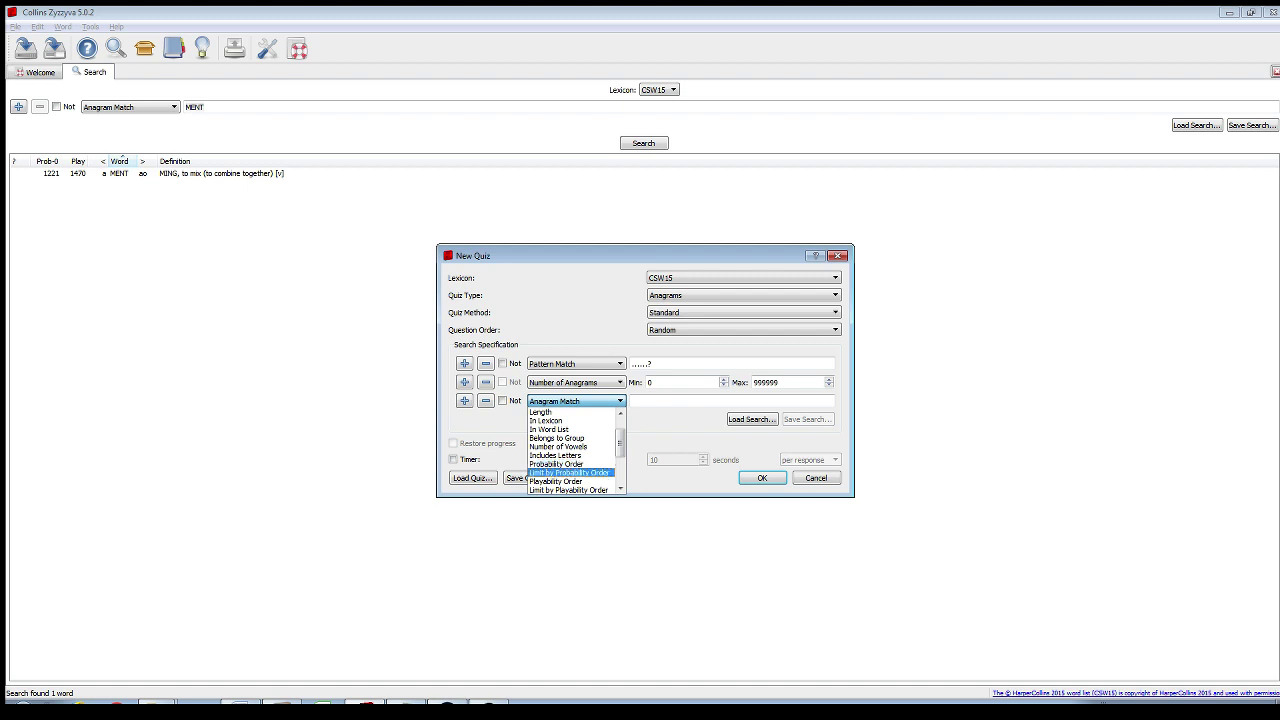
pyautogui.click(569, 473)
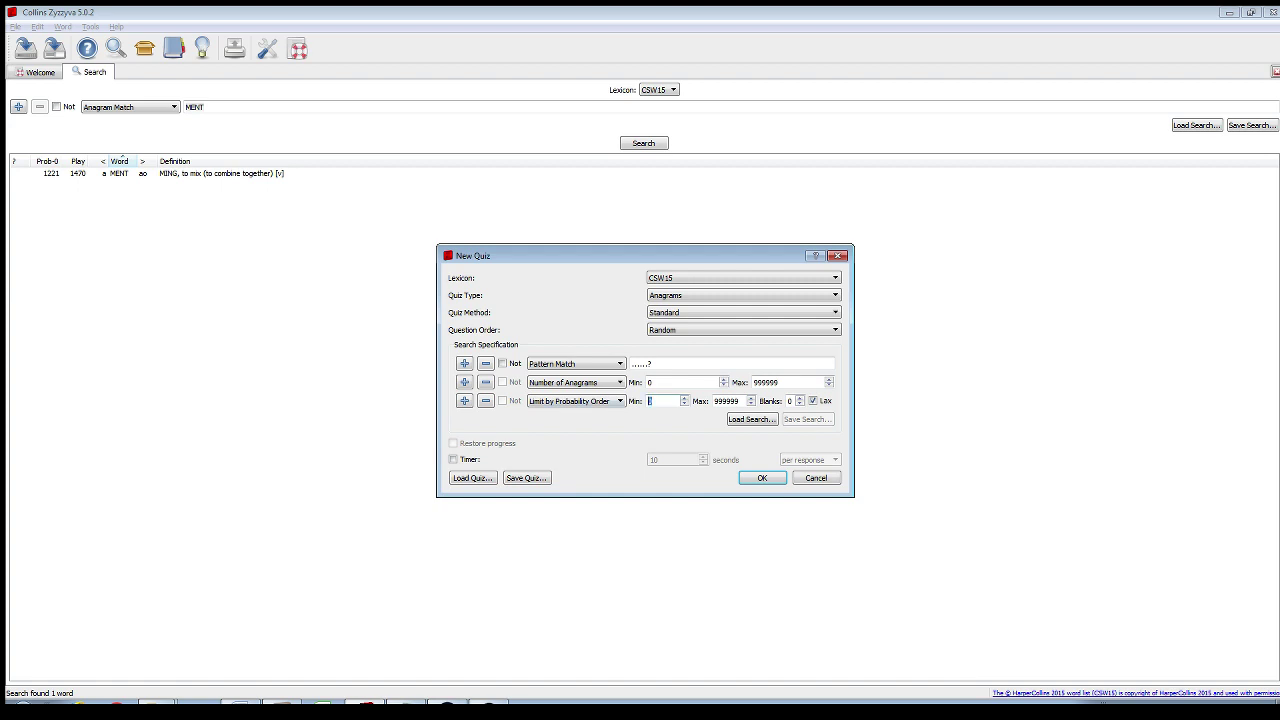
pyautogui.write('100')
pyautogui.press('Tab')
pyautogui.write('110')
pyautogui.press('BackSpace')
pyautogui.press('BackSpace')
pyautogui.write('09')
pyautogui.click(799, 398)
# - Set both the minimum and maximum Number of Anagrams to 1
pyautogui.write('1')
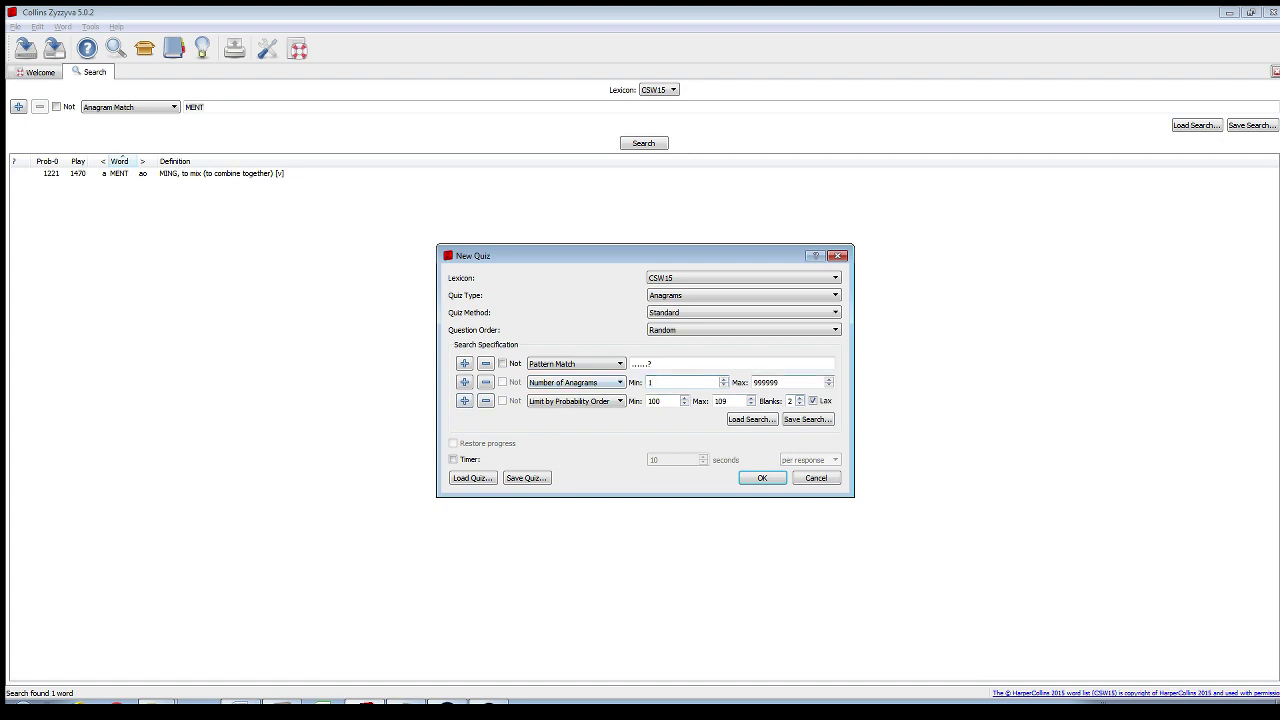
pyautogui.doubleClick(754, 382)
pyautogui.write('1')
# - Save the search specification as "youtube_probabilityquiz" in the saved searches folder
pyautogui.click(807, 419)
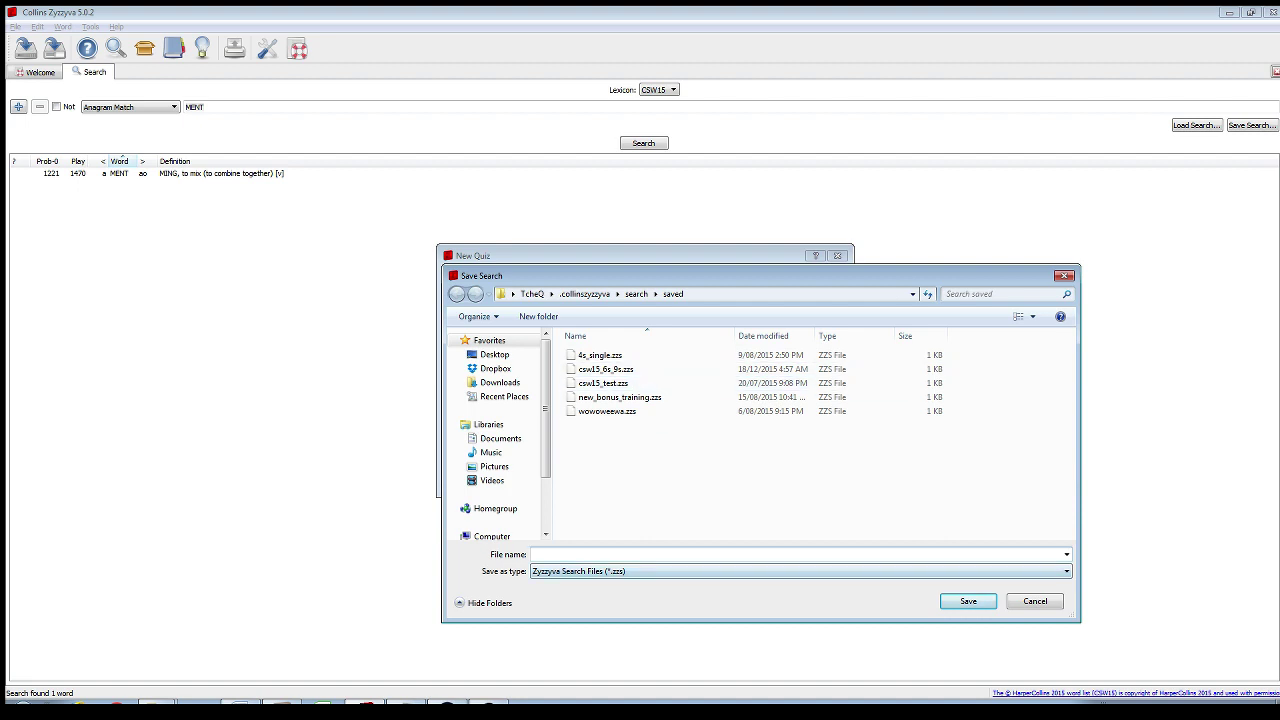
pyautogui.write('youtube_probability')
pyautogui.write('quiz')
pyautogui.press('Return')
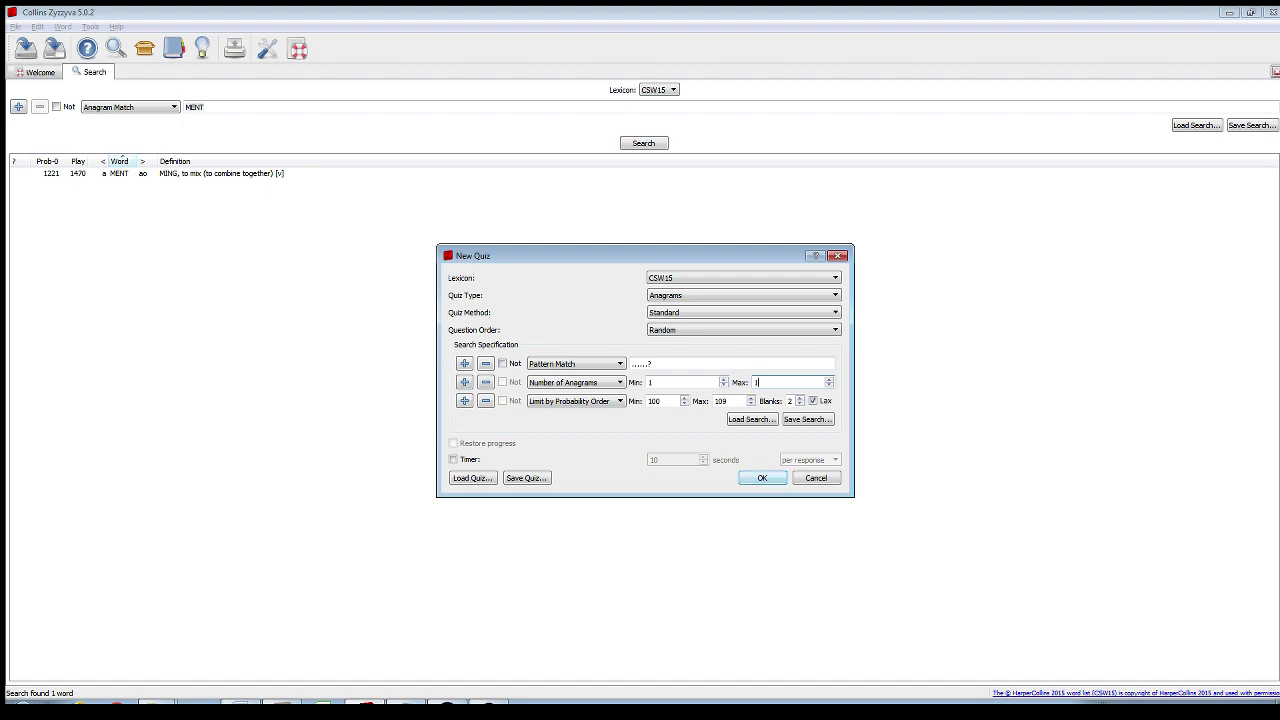
# - Turn off the Lax option of the probability limit and start the quiz
pyautogui.click(813, 401)
pyautogui.click(760, 478)
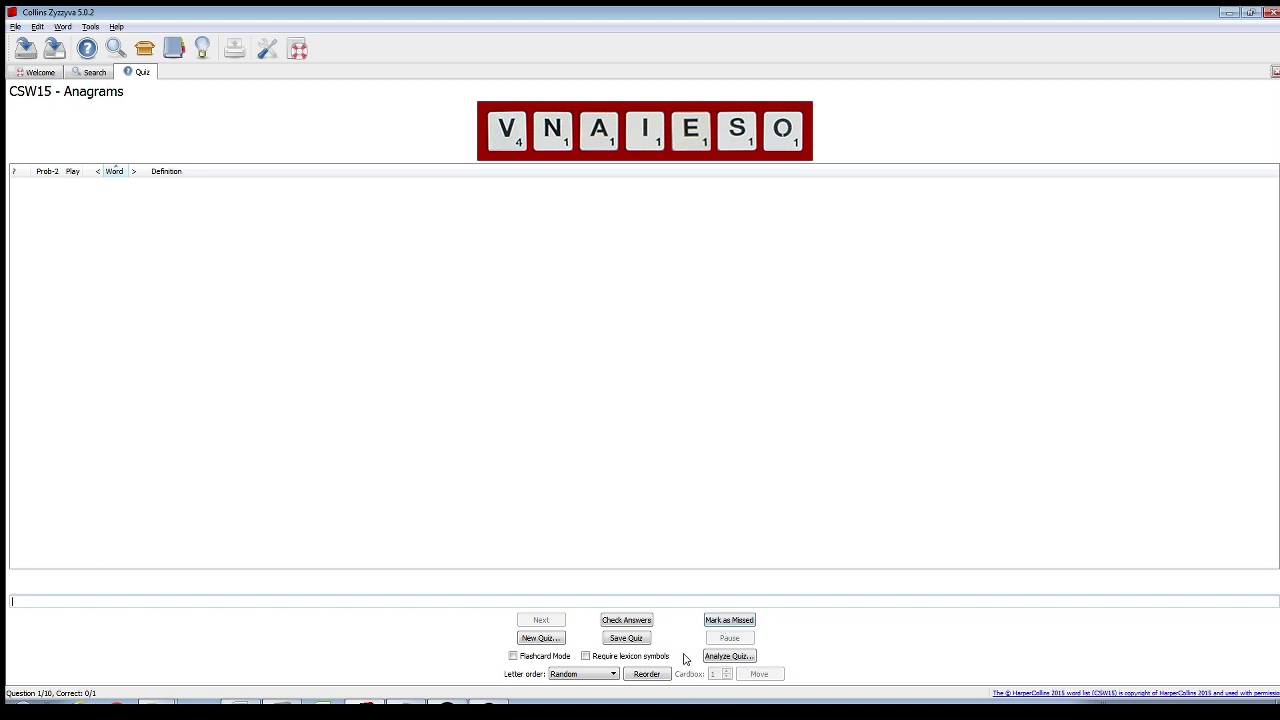
# - Set the quiz's letter order to Alphabetical and reorder the tiles of the current question
pyautogui.click(572, 675)
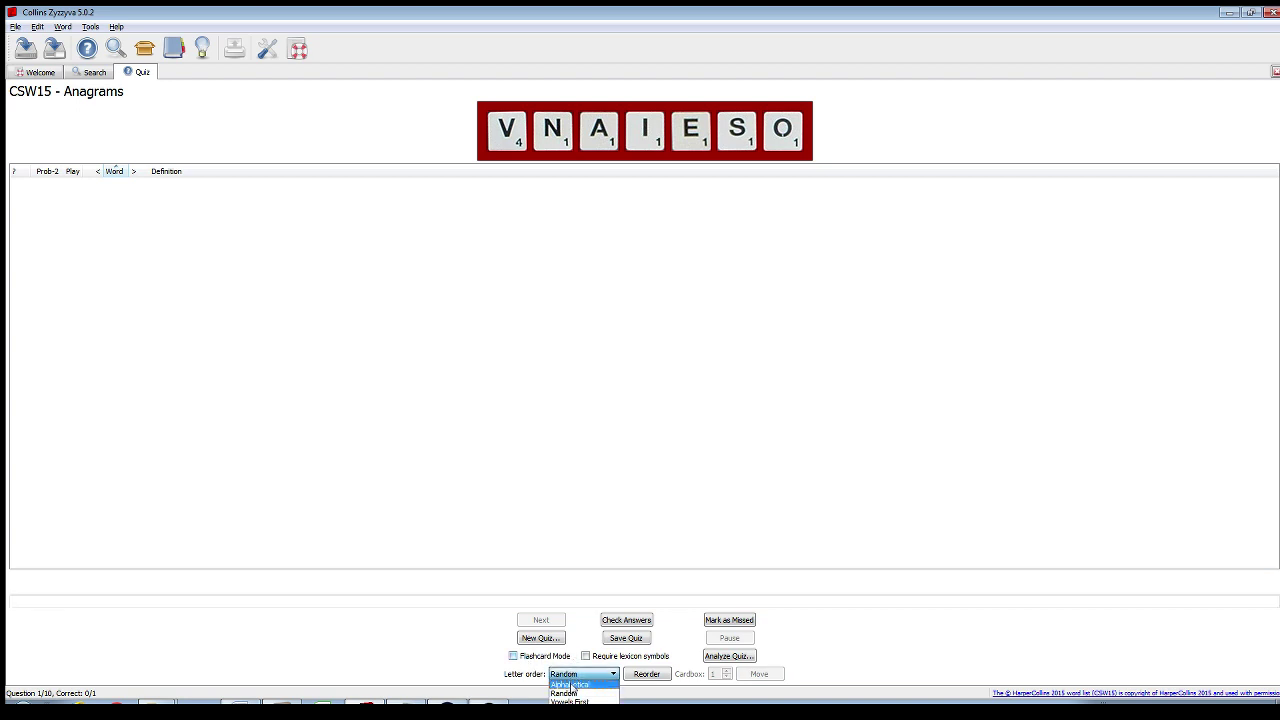
pyautogui.click(572, 688)
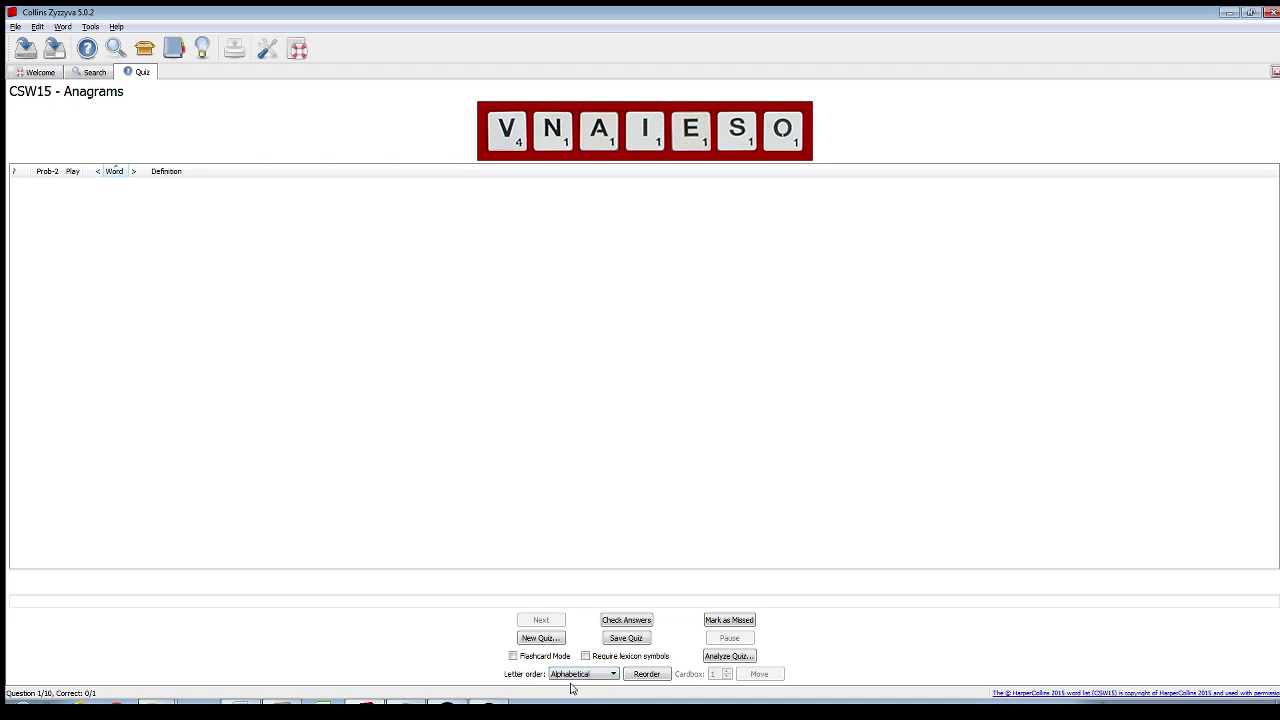
pyautogui.click(647, 675)
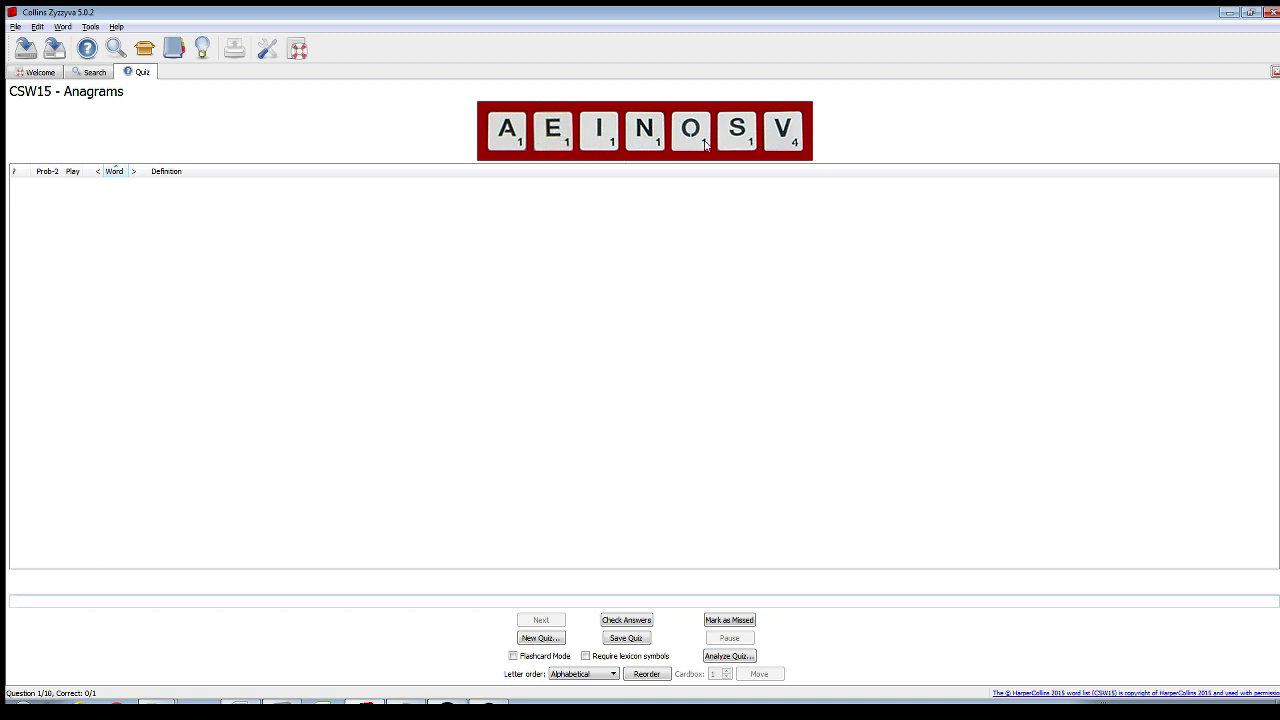
# - Turn off Use tile images in the quiz question display preferences and apply the change
pyautogui.click(91, 26)
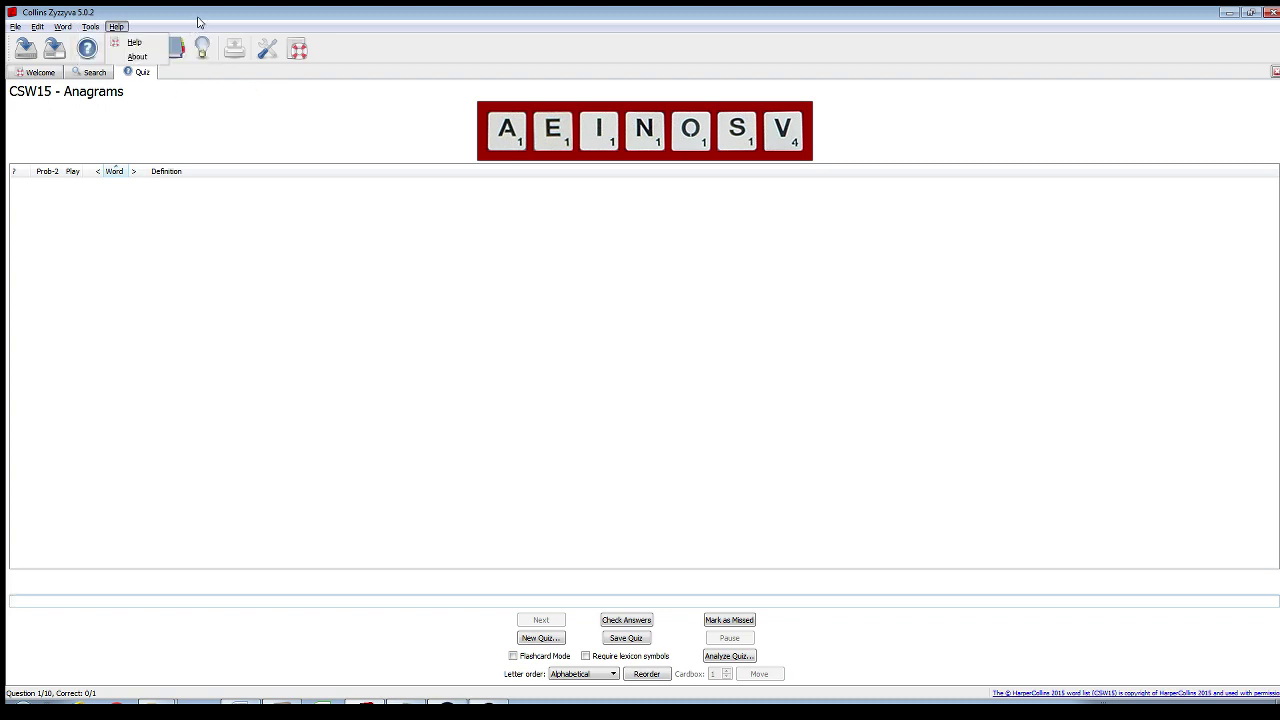
pyautogui.click(267, 48)
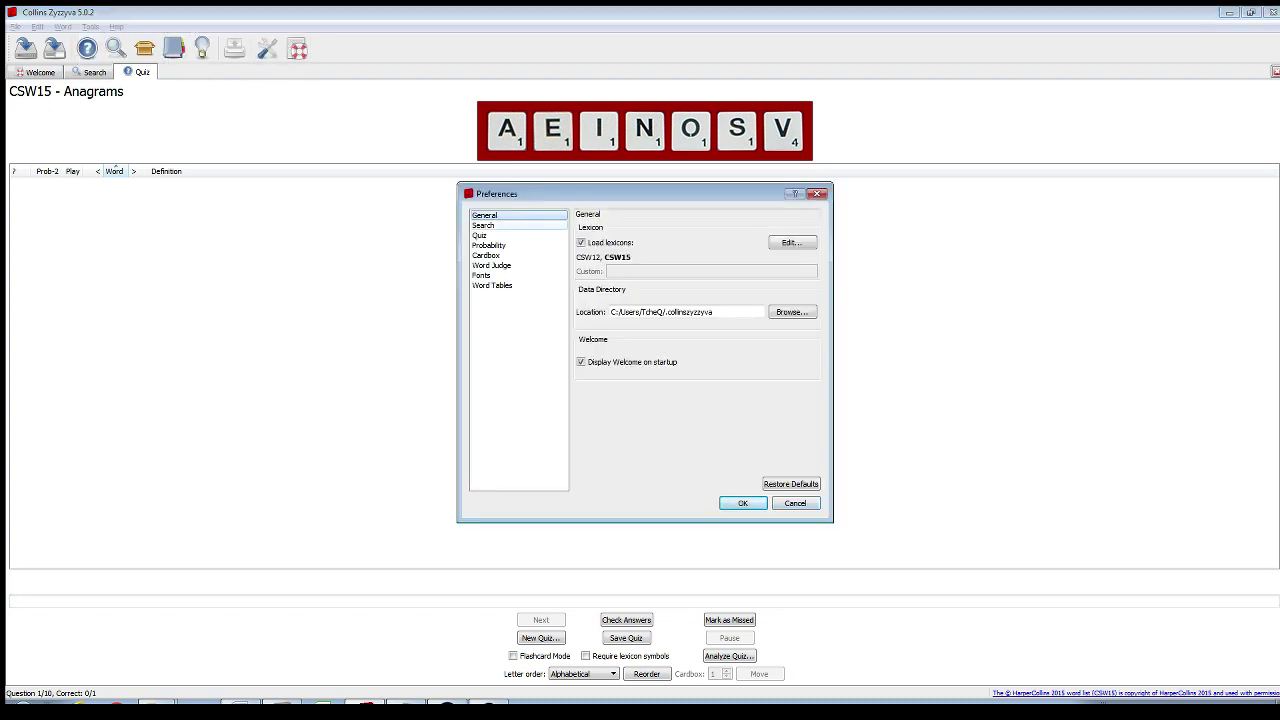
pyautogui.click(480, 235)
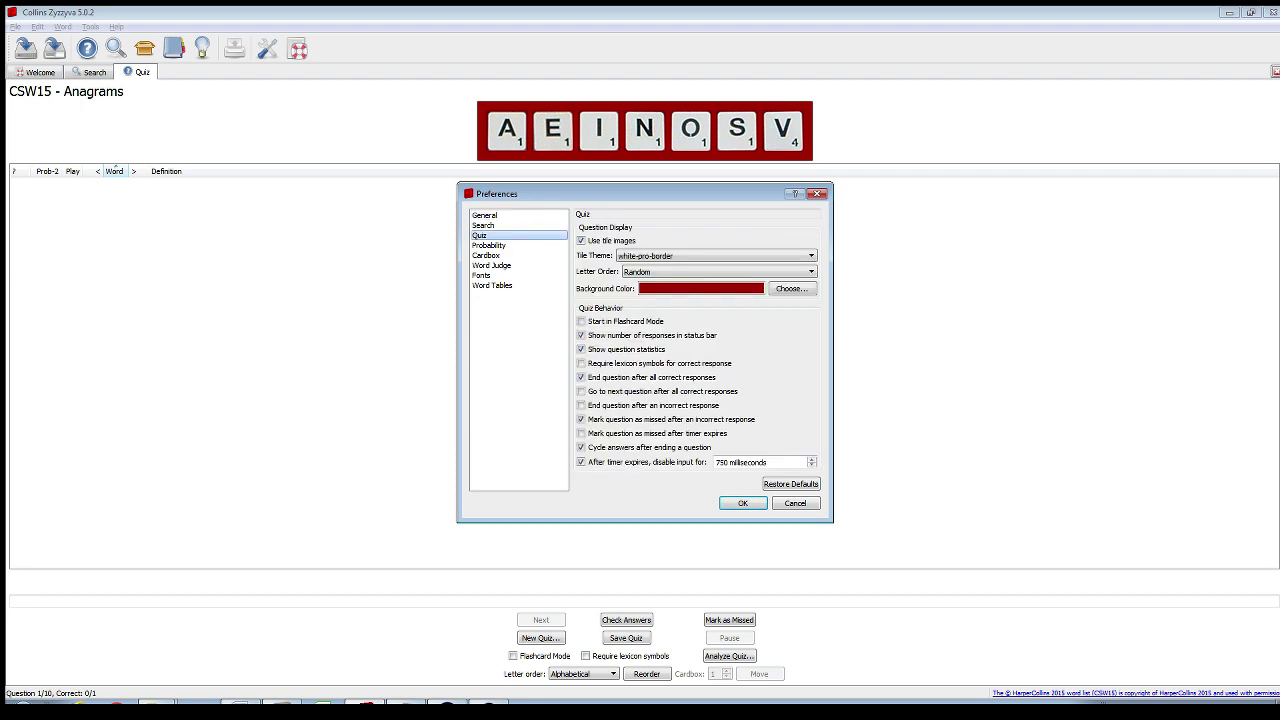
pyautogui.click(581, 240)
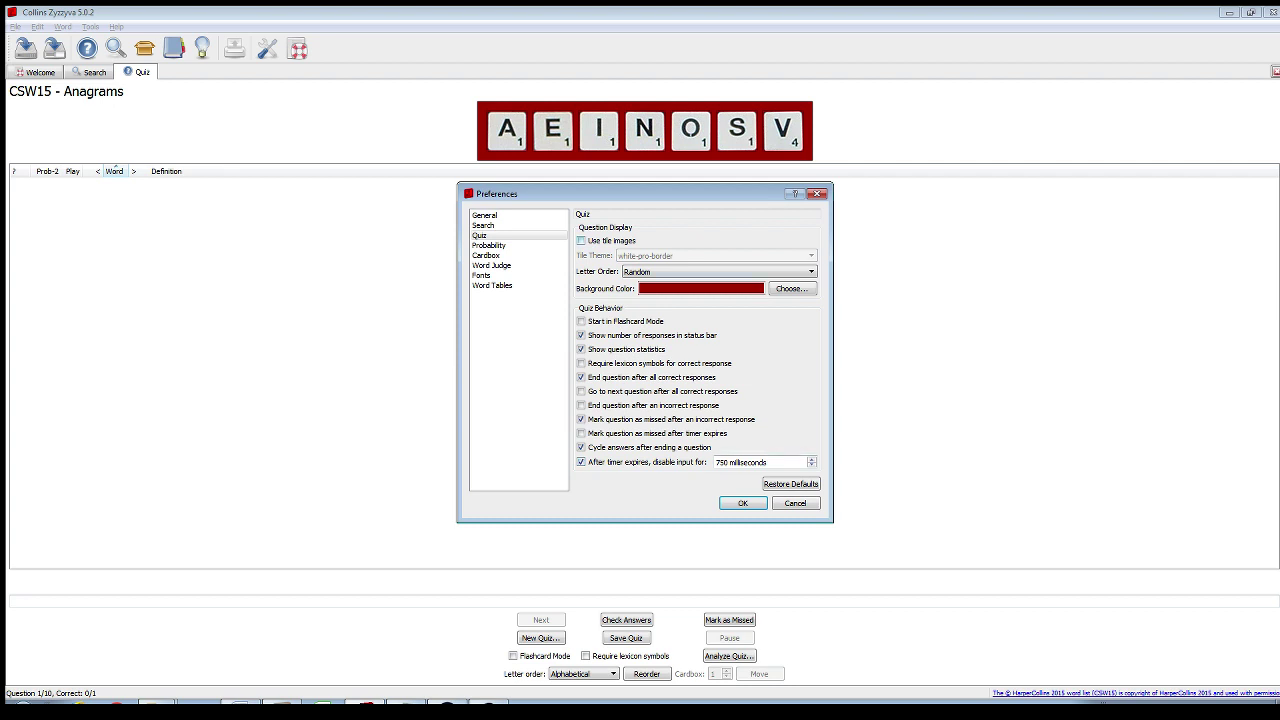
pyautogui.click(743, 503)
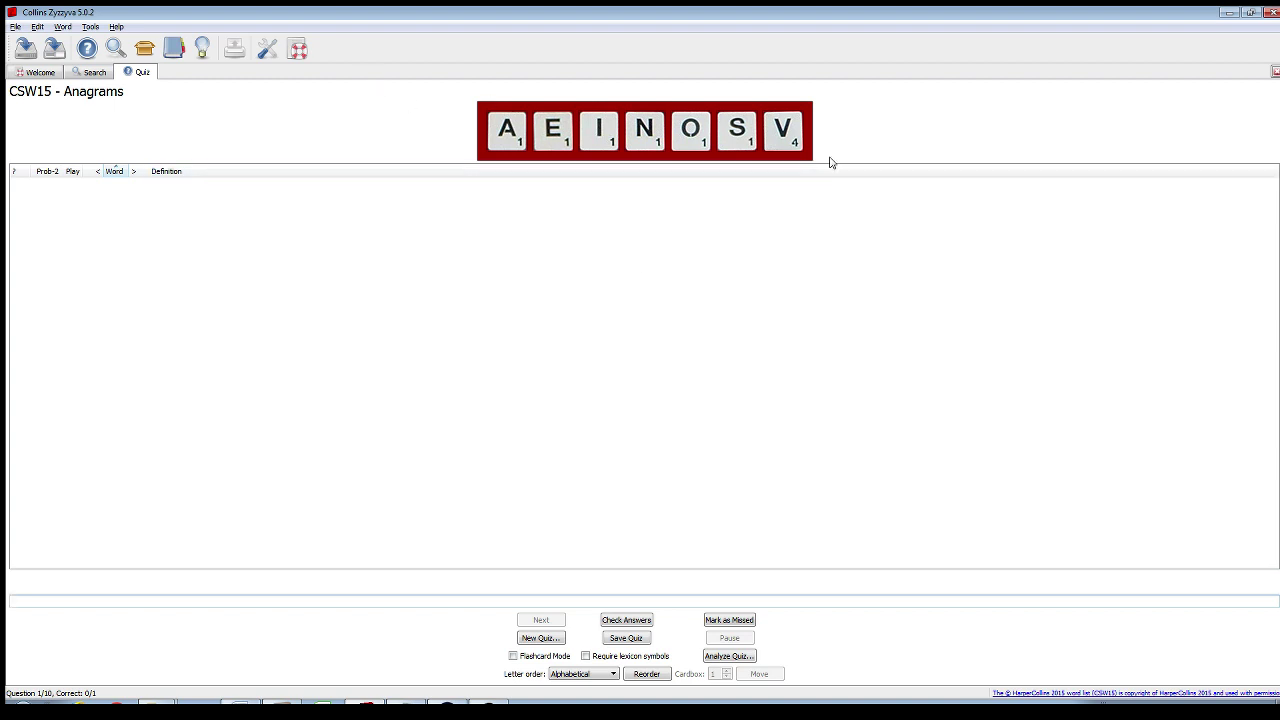
# - Turn tile images on in the quiz preferences to view the available tile themes, and switch them off again
pyautogui.click(267, 48)
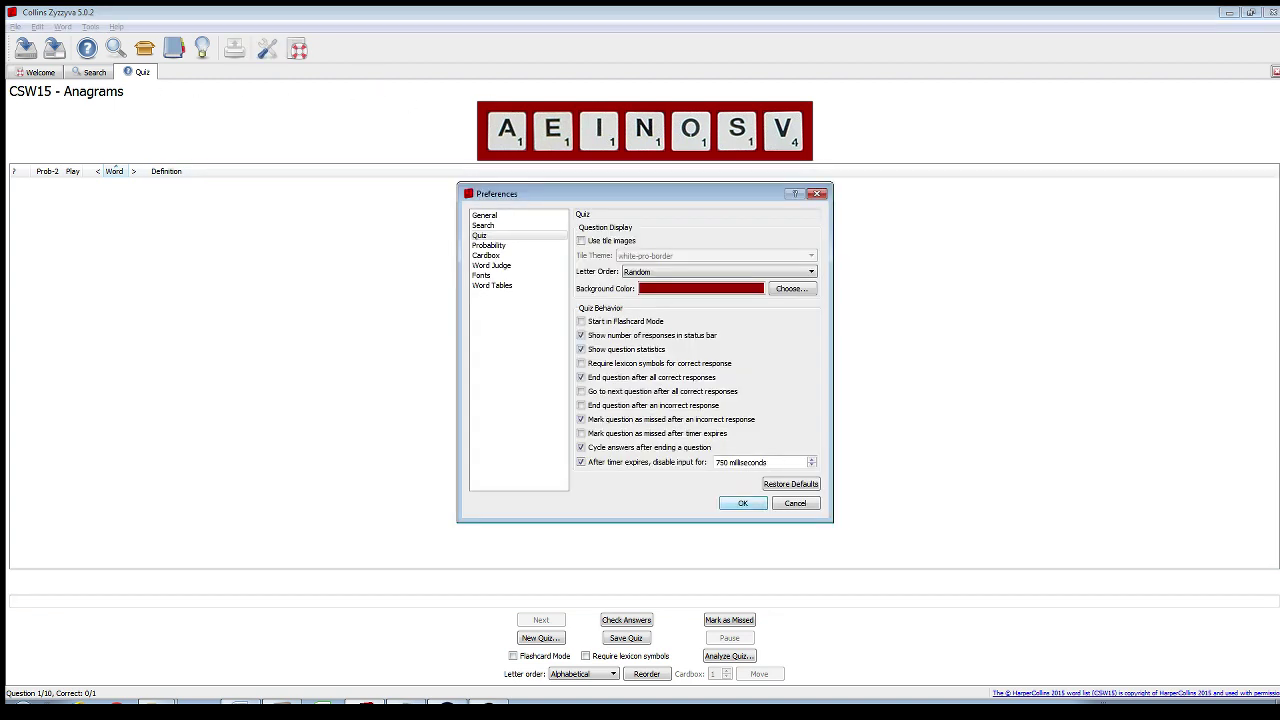
pyautogui.click(581, 241)
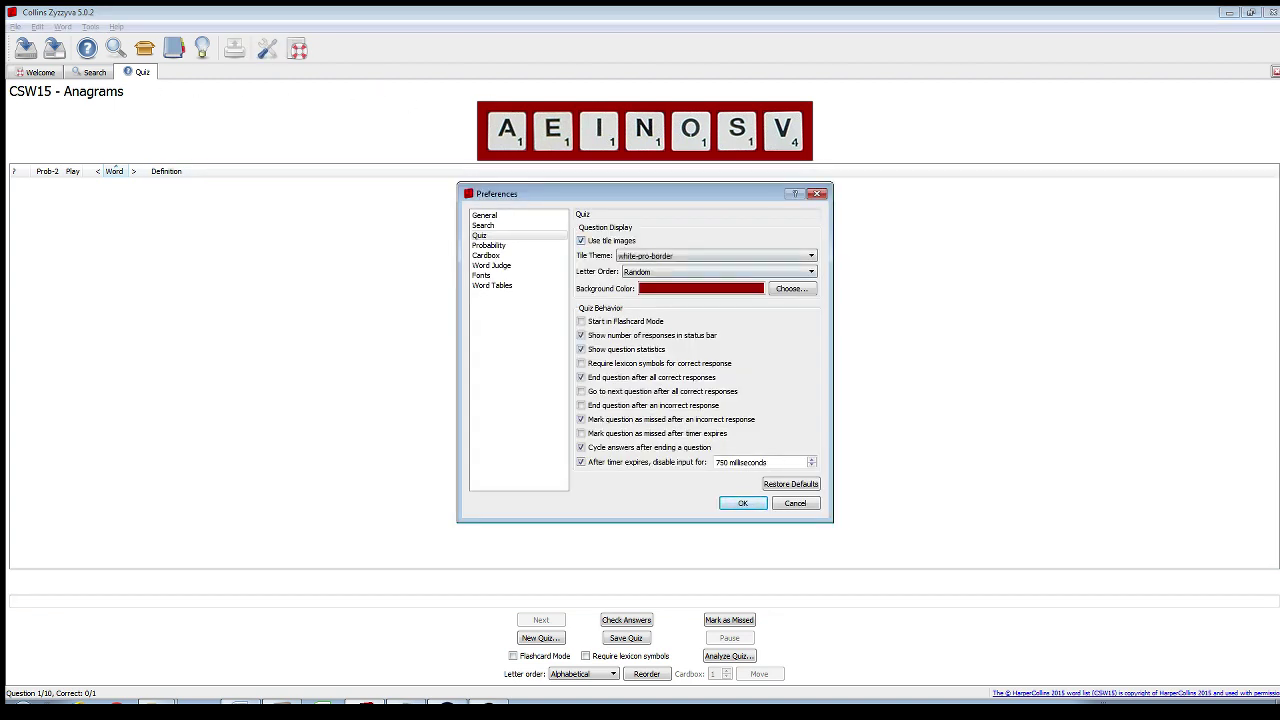
pyautogui.click(717, 256)
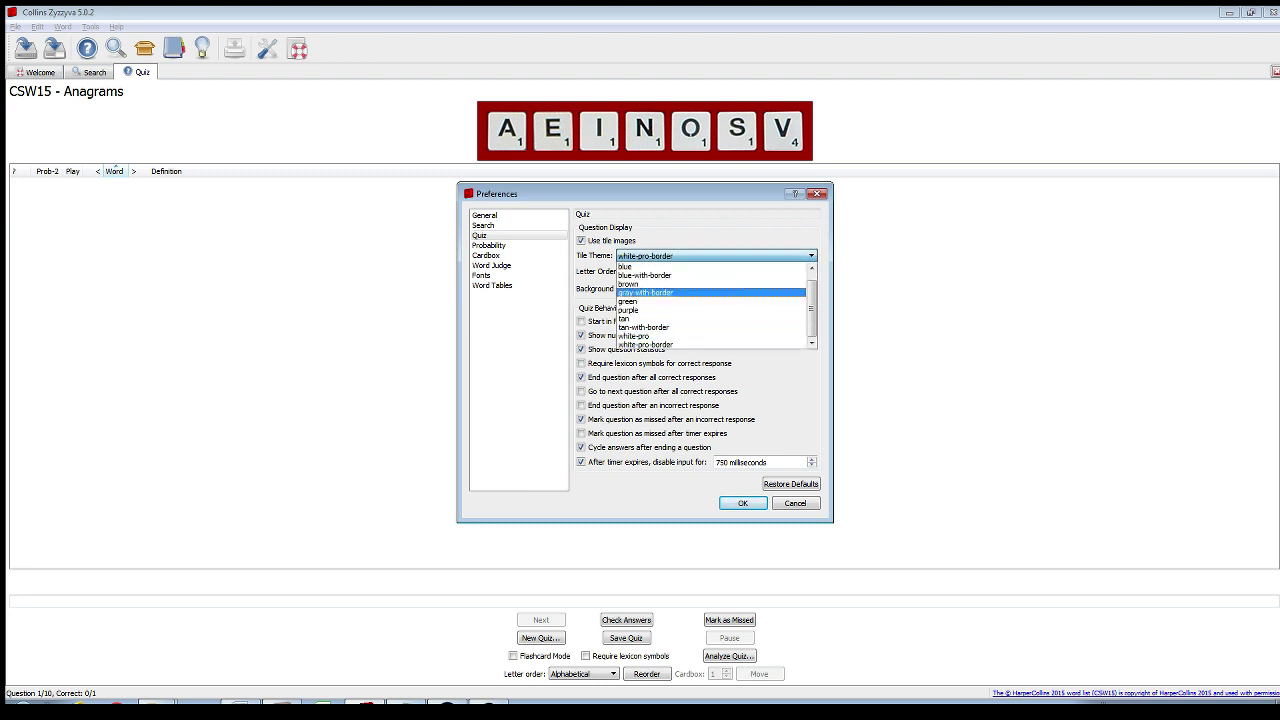
pyautogui.moveTo(811, 300)
pyautogui.mouseDown()
pyautogui.moveTo(811, 289)
pyautogui.moveTo(811, 303)
pyautogui.mouseUp()
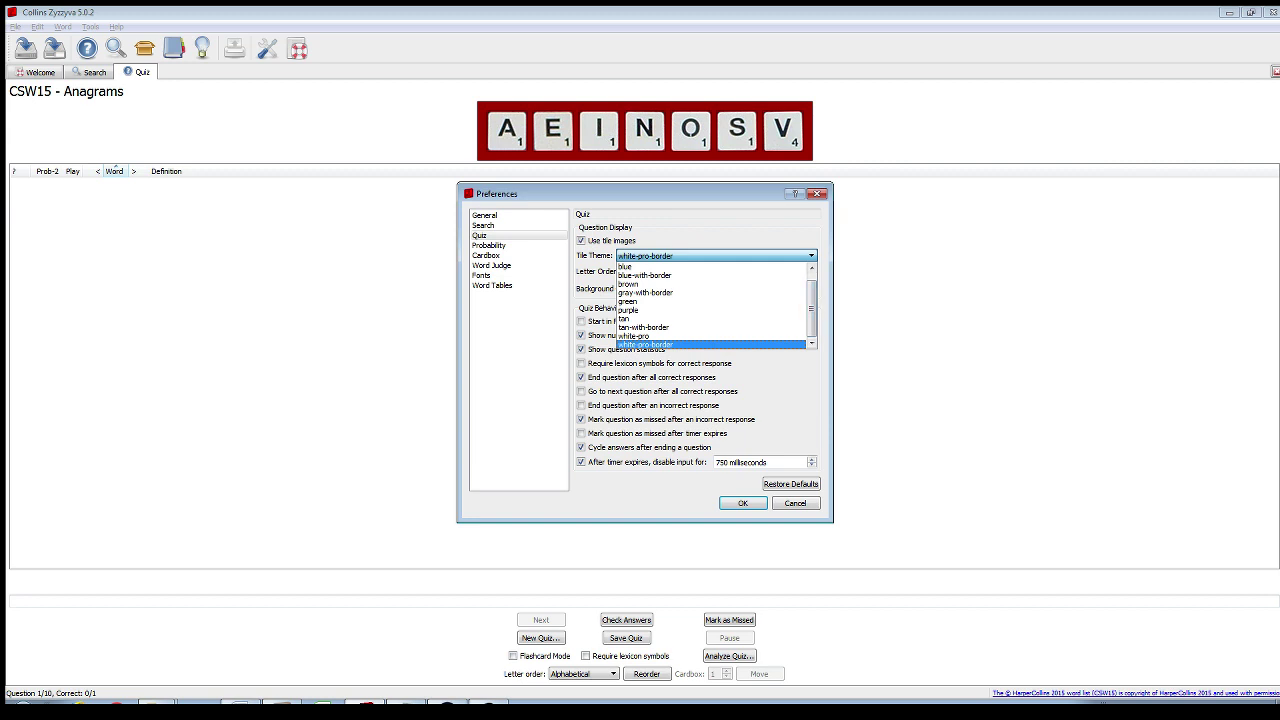
pyautogui.click(730, 256)
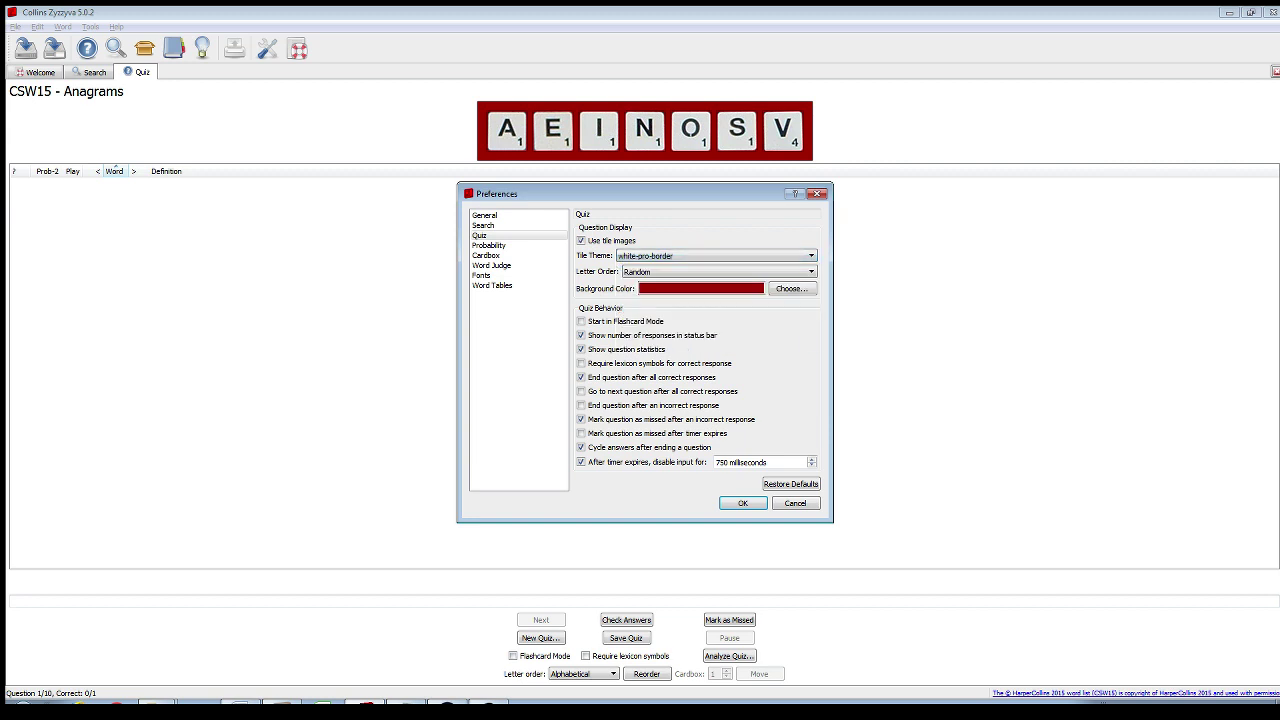
pyautogui.click(730, 256)
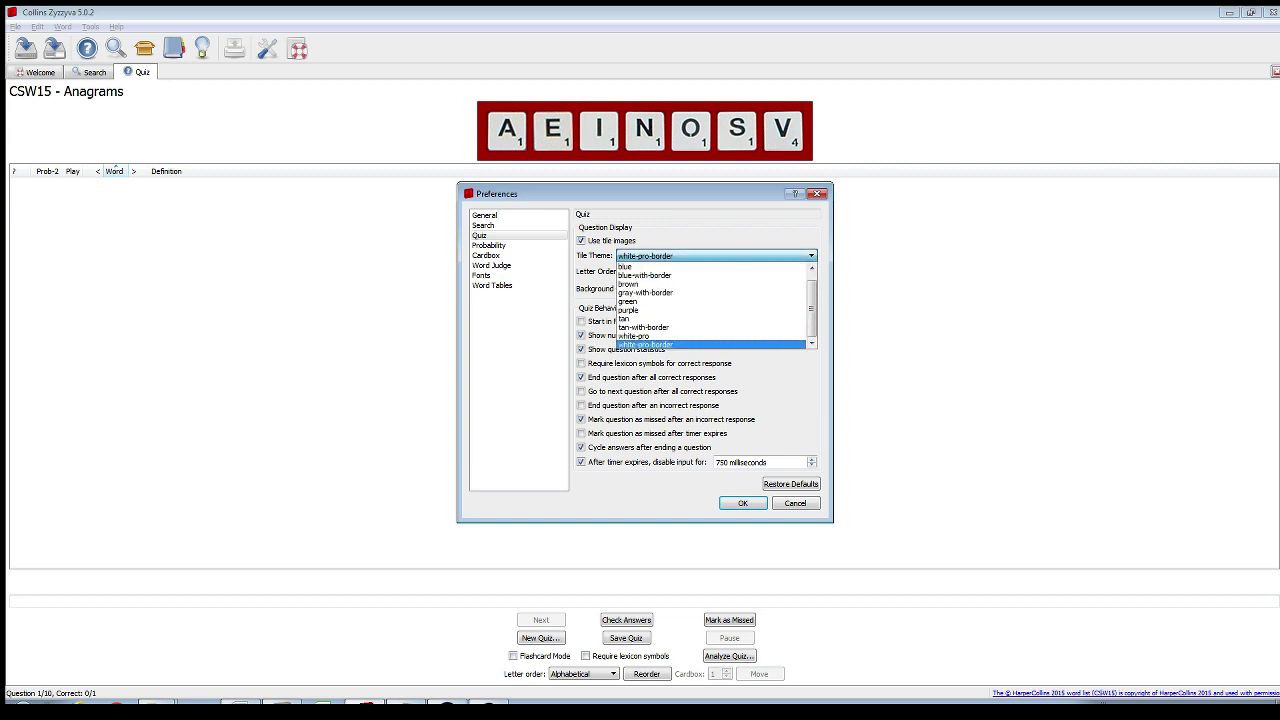
pyautogui.click(730, 256)
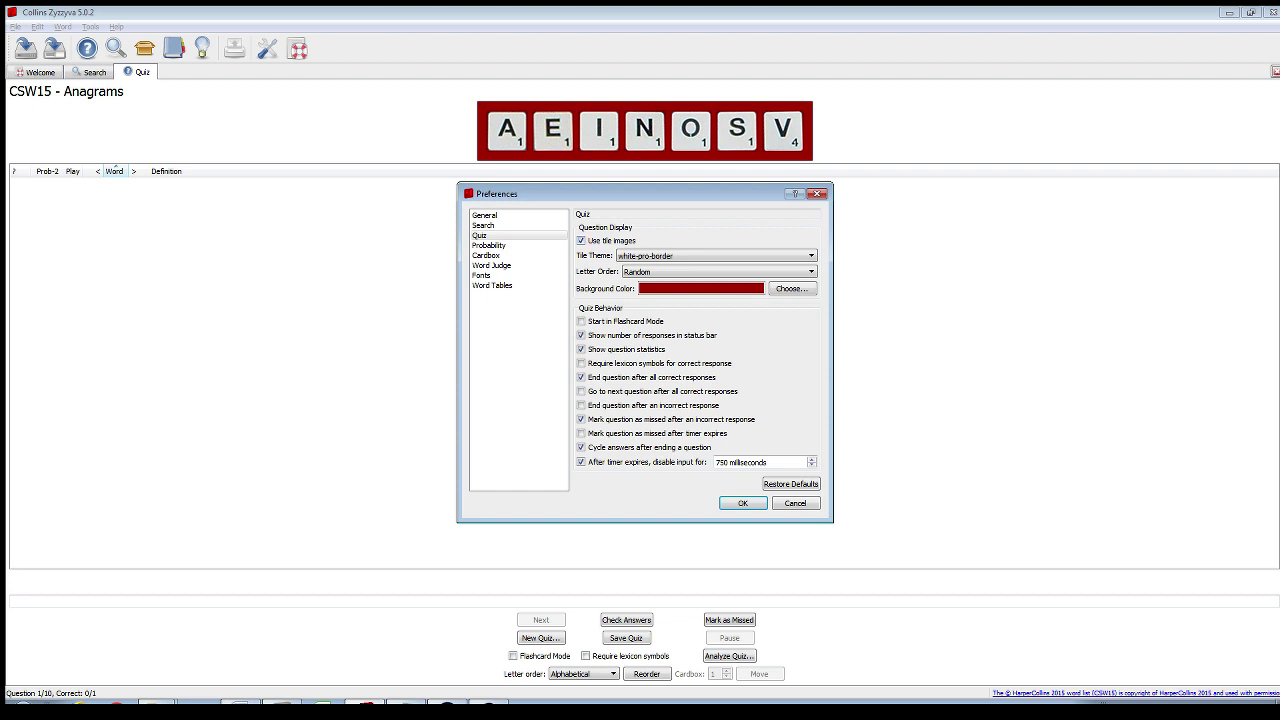
pyautogui.click(582, 241)
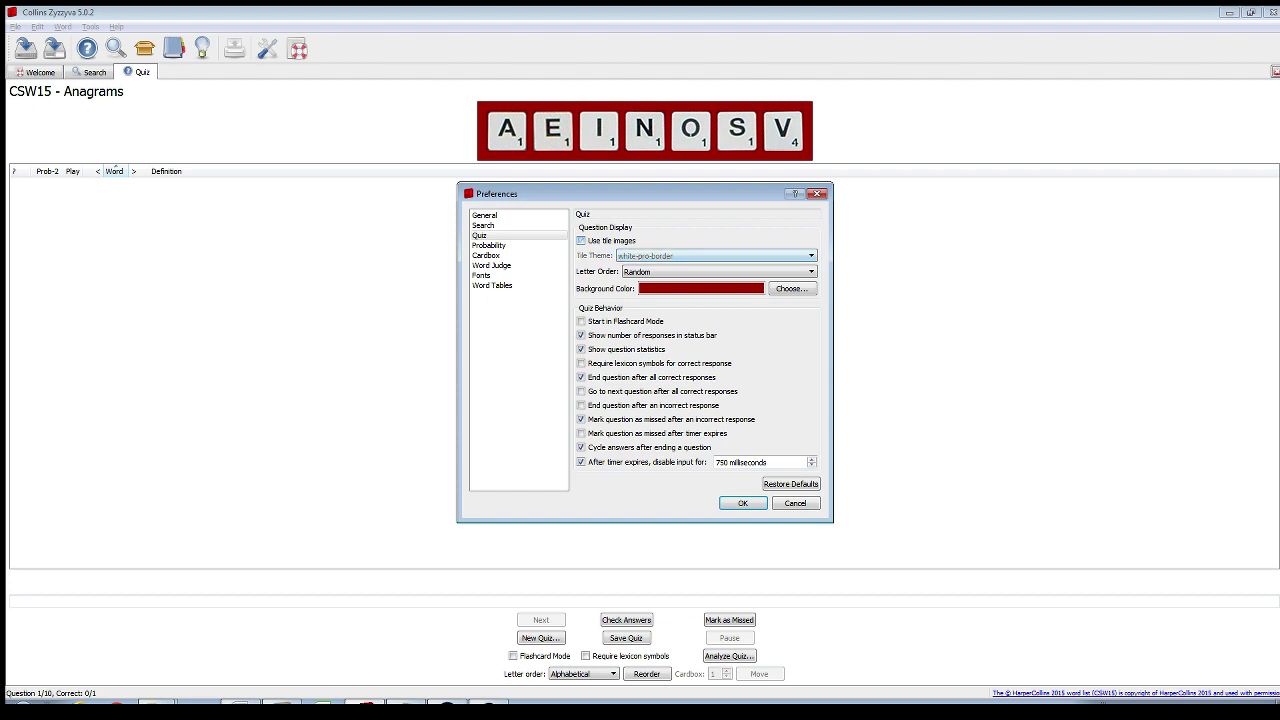
pyautogui.click(582, 241)
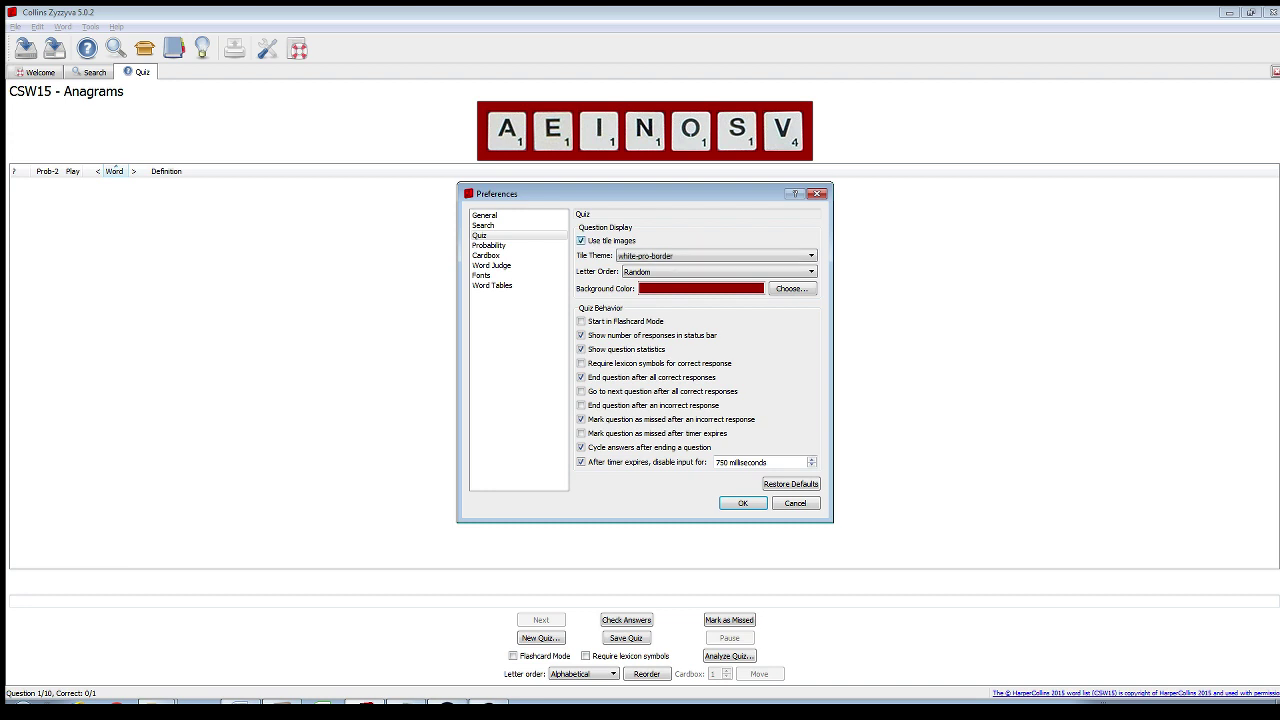
pyautogui.click(582, 241)
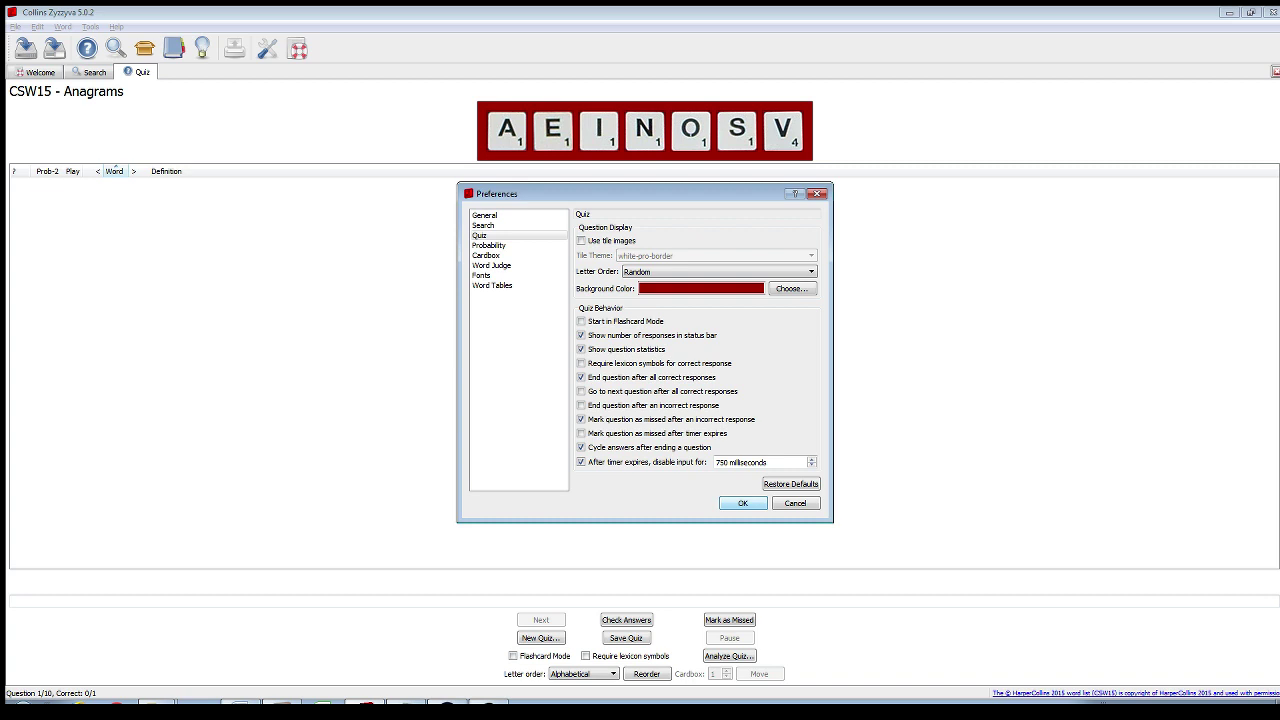
pyautogui.click(745, 504)
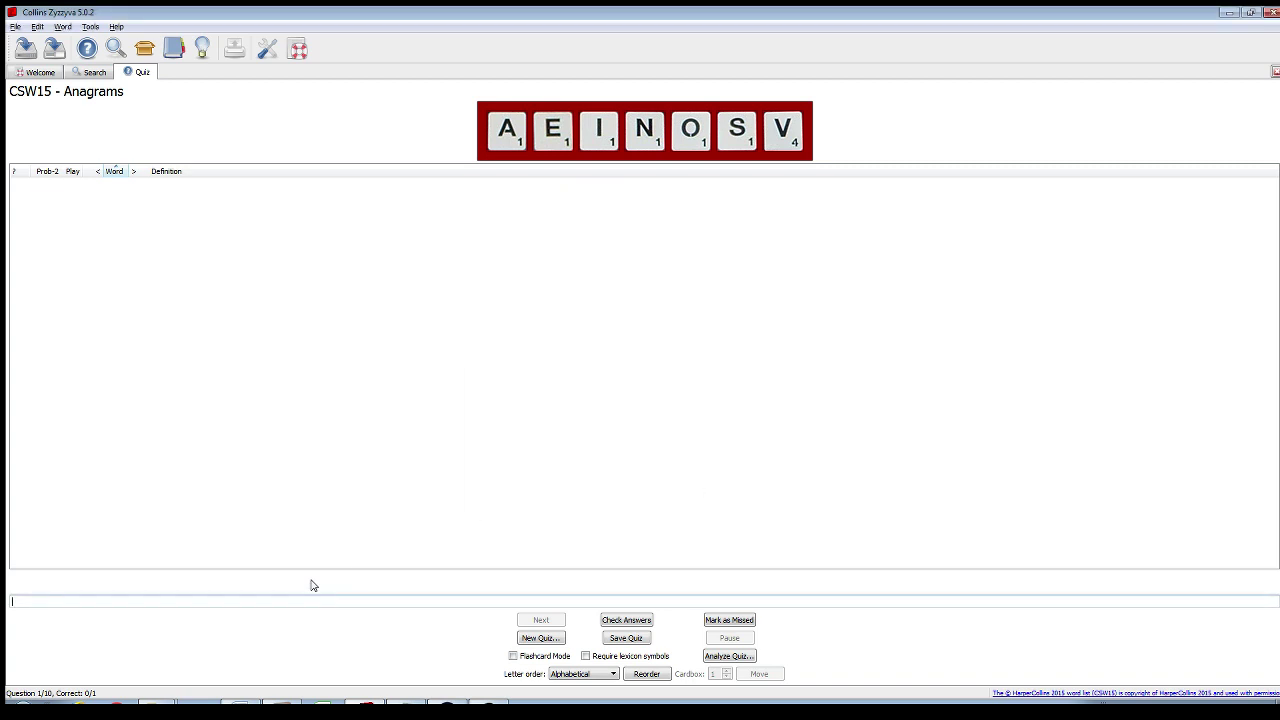
# - Answer the current anagram question with EVASION
pyautogui.write('EVASION')
pyautogui.press('Return')
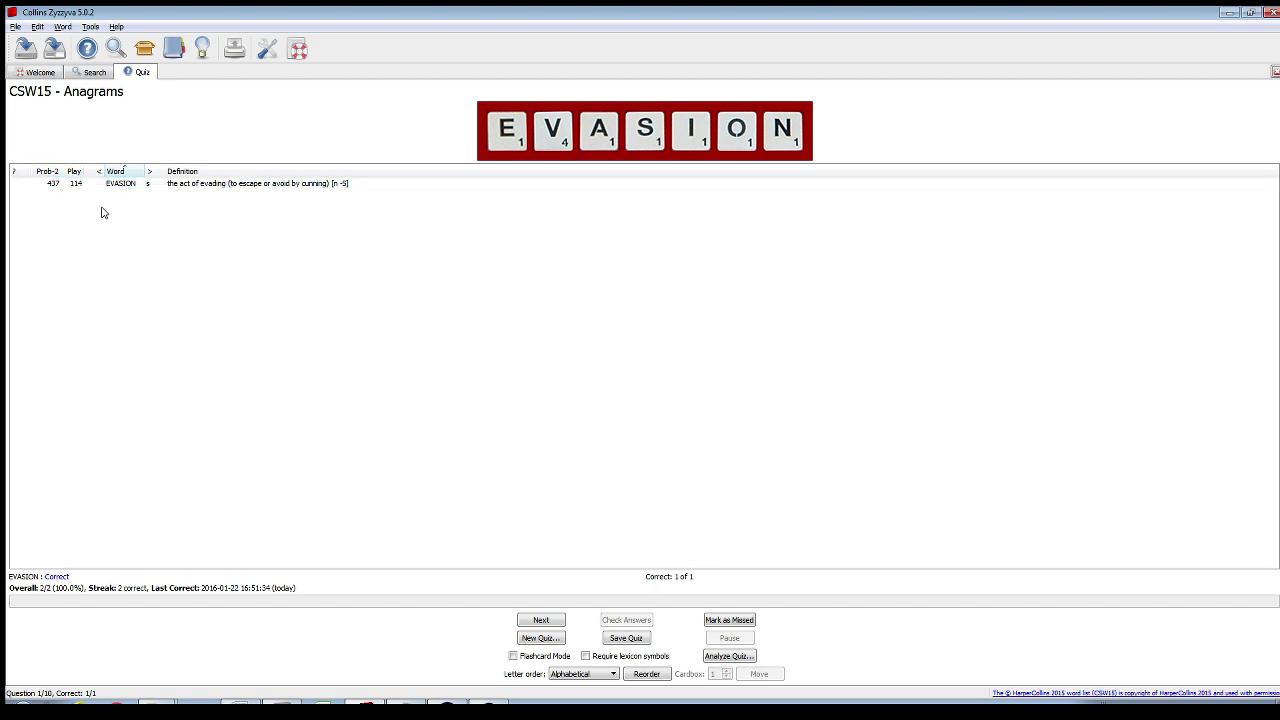
# - Look through the preference categories from General to Word Tables and examine the word table display options
pyautogui.click(90, 27)
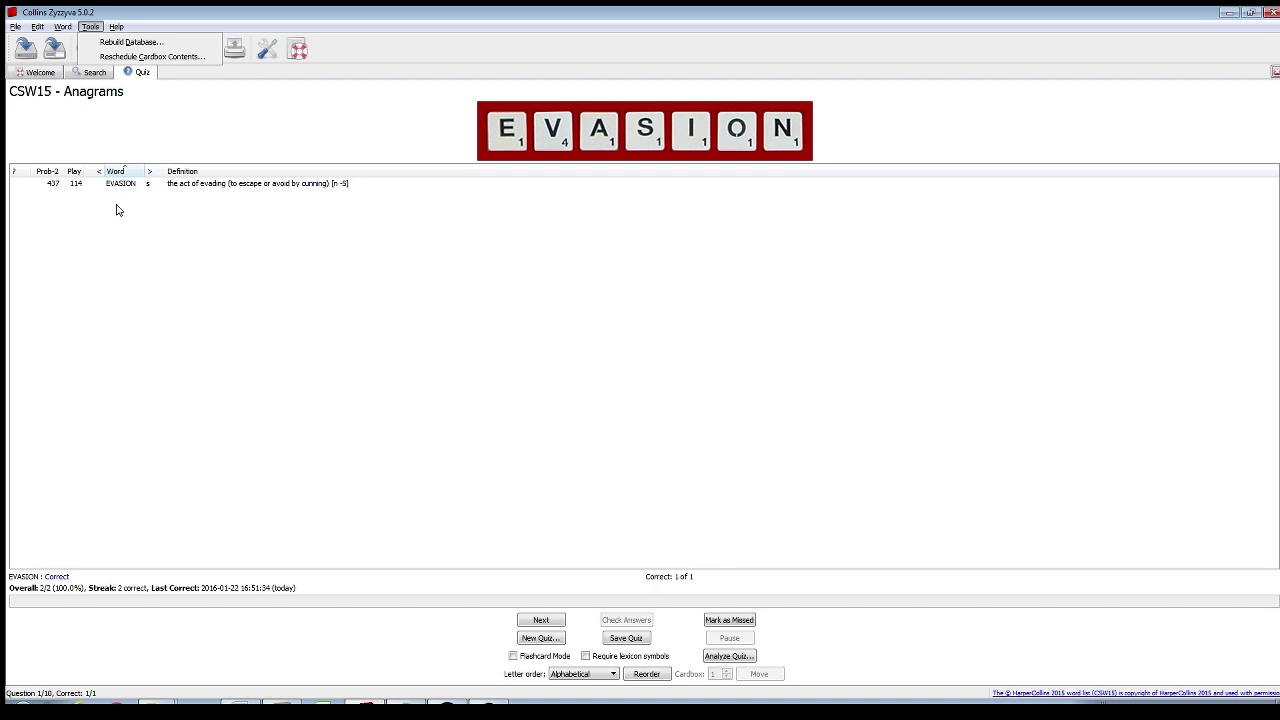
pyautogui.click(122, 90)
pyautogui.click(267, 48)
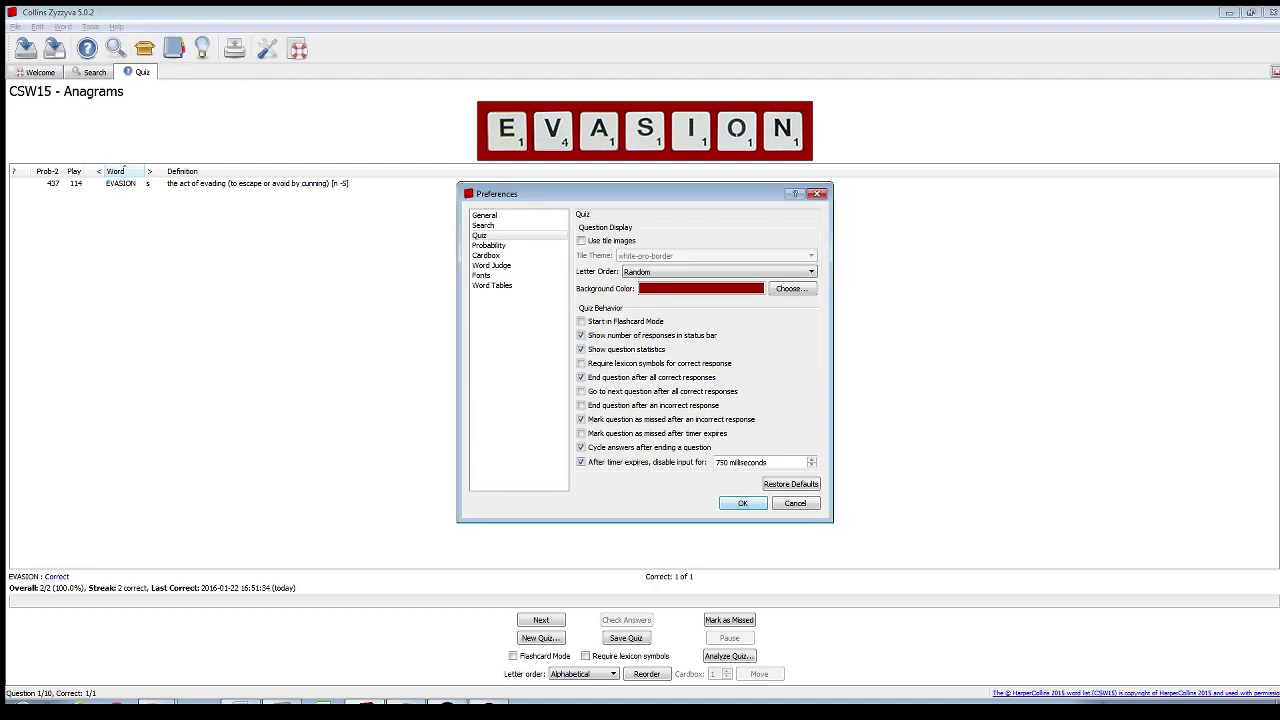
pyautogui.click(486, 215)
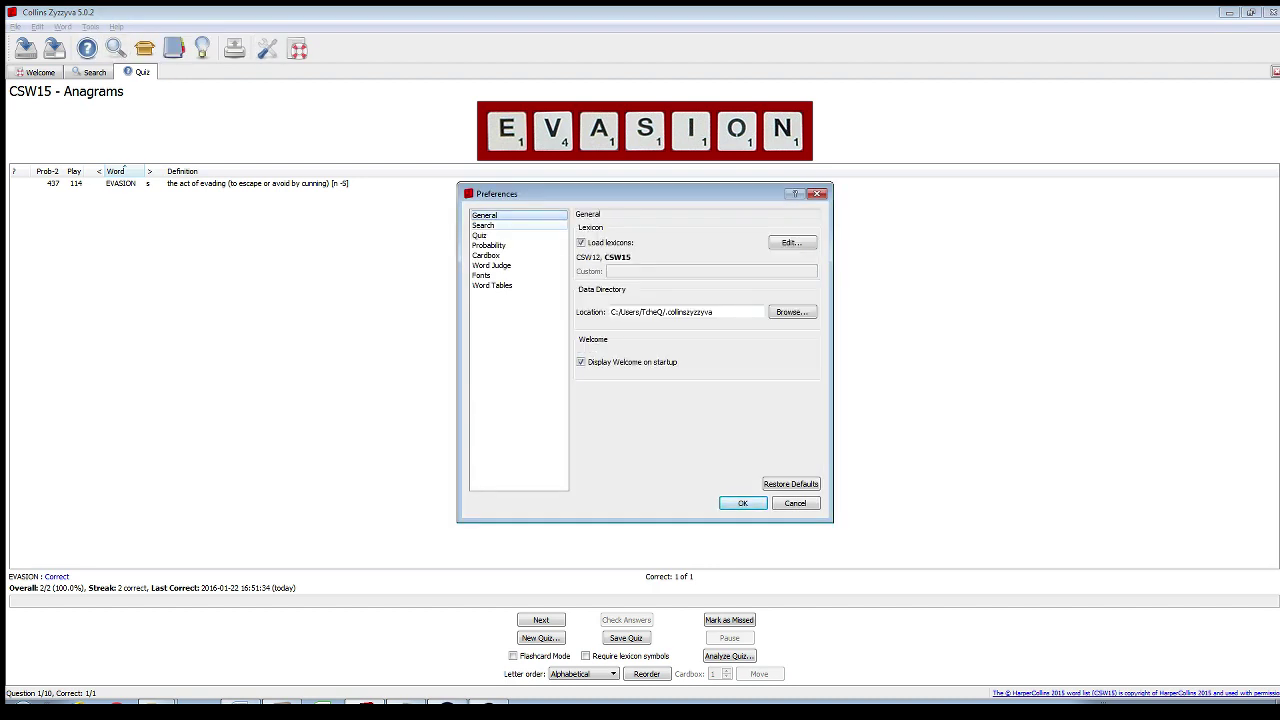
pyautogui.press('Down')
pyautogui.press('Down')
pyautogui.press('Down')
pyautogui.press('Down')
pyautogui.press('Down')
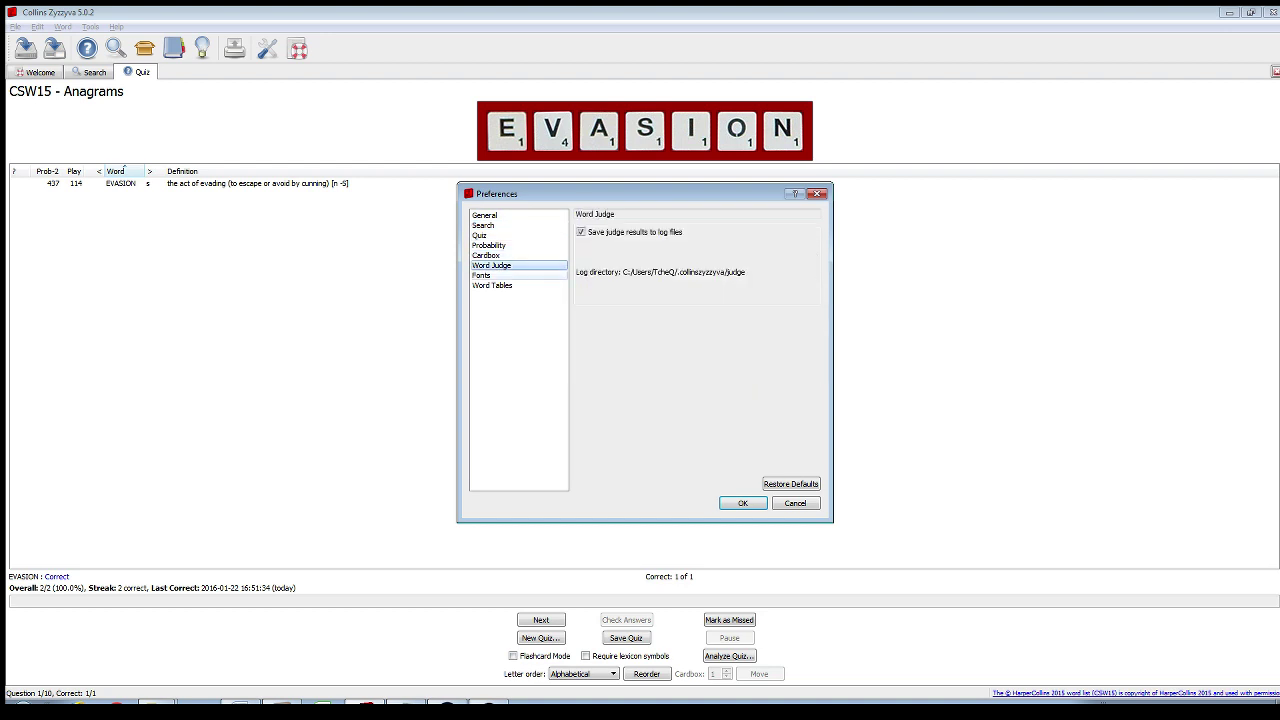
pyautogui.press('Down')
pyautogui.press('Down')
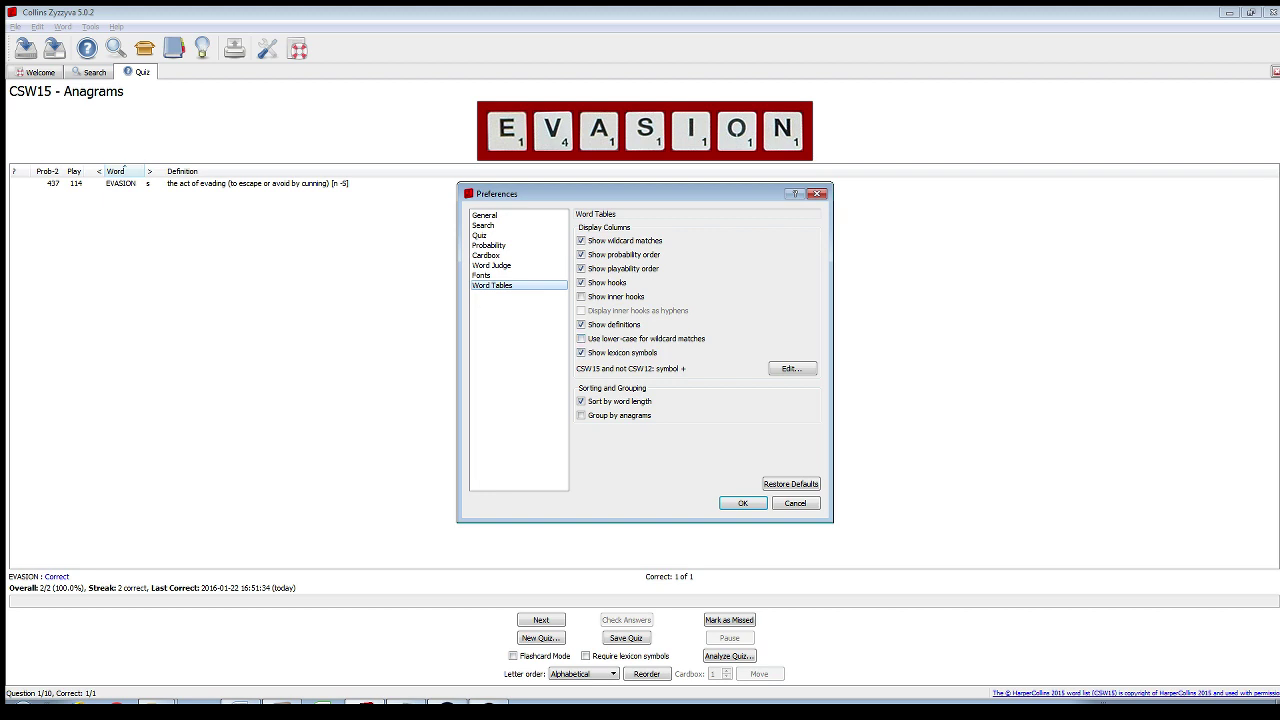
# - Examine the lexicon style settings for word tables and close the preferences
pyautogui.click(792, 369)
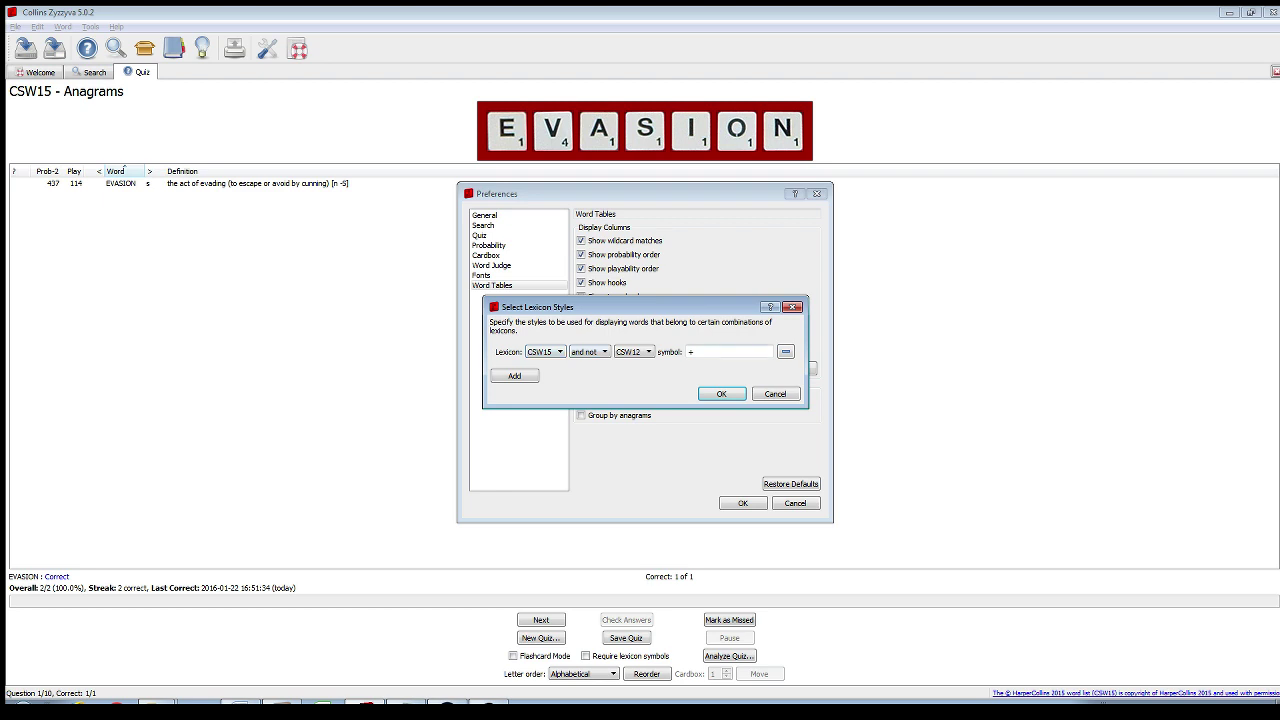
pyautogui.press('Tab')
pyautogui.press('Return')
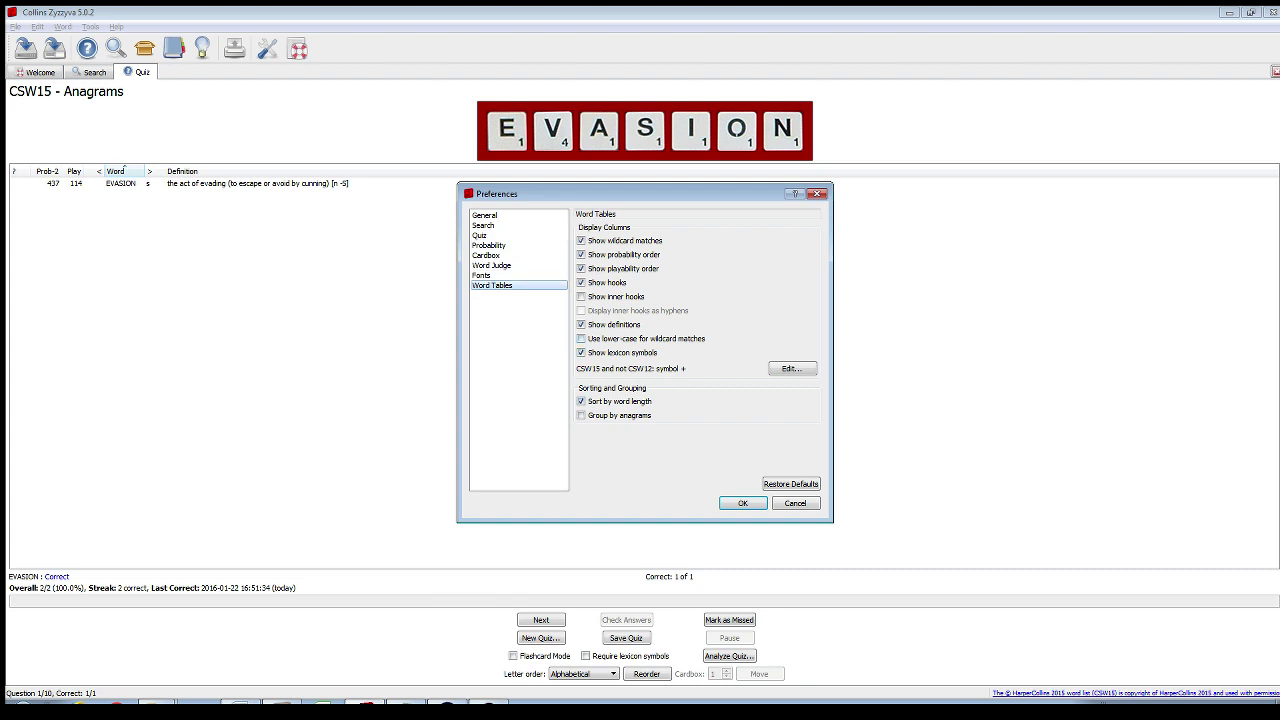
pyautogui.click(742, 503)
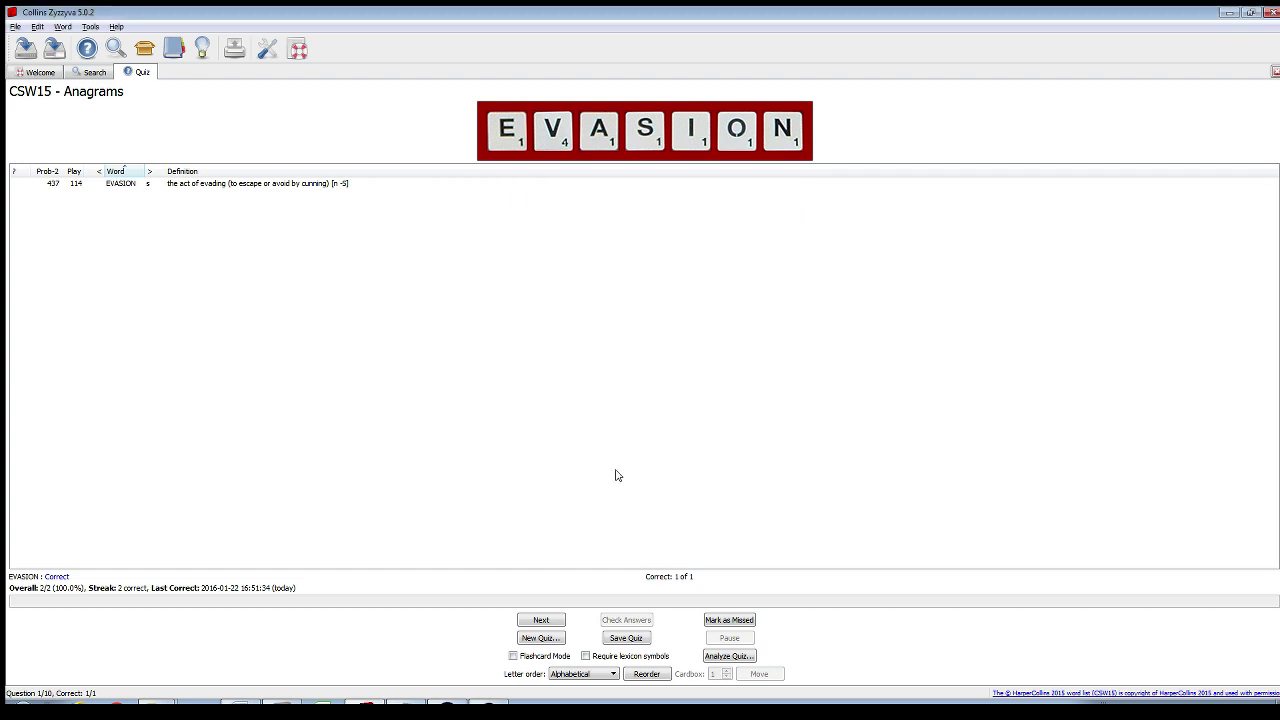
# - Advance to the second quiz question and turn on Use tile images in the quiz preferences
pyautogui.press('Return')
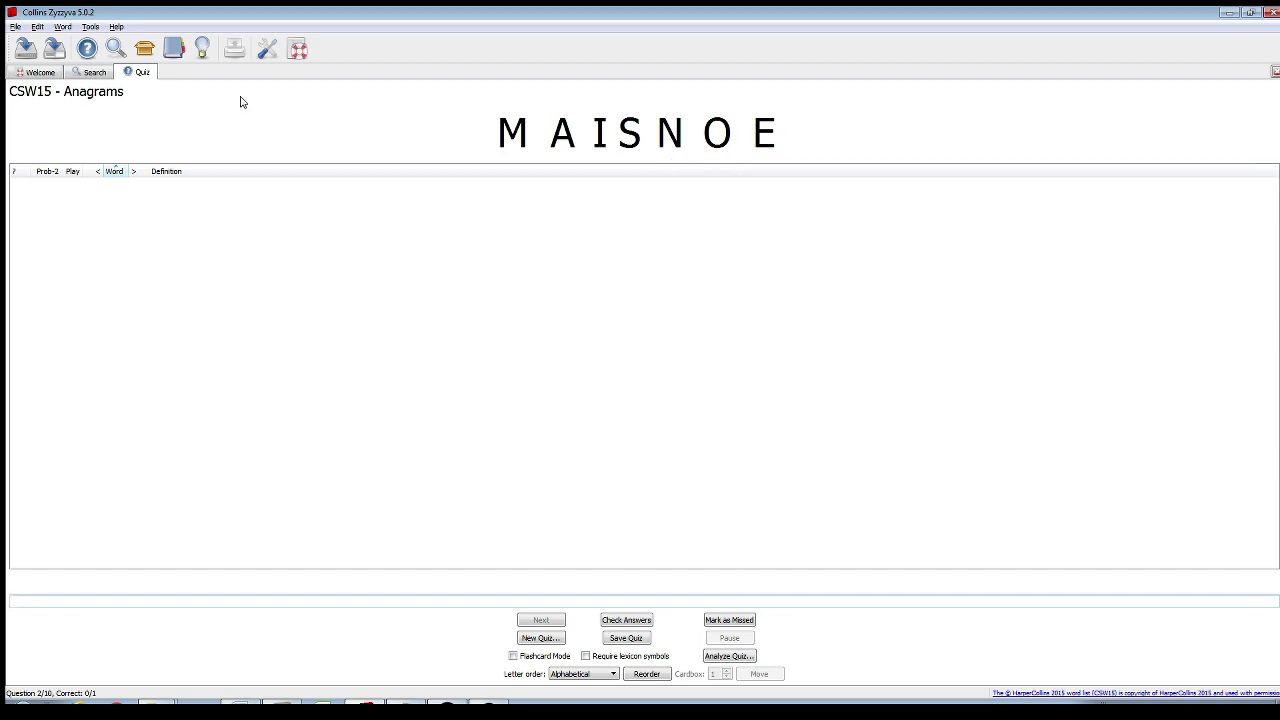
pyautogui.click(267, 48)
pyautogui.click(484, 225)
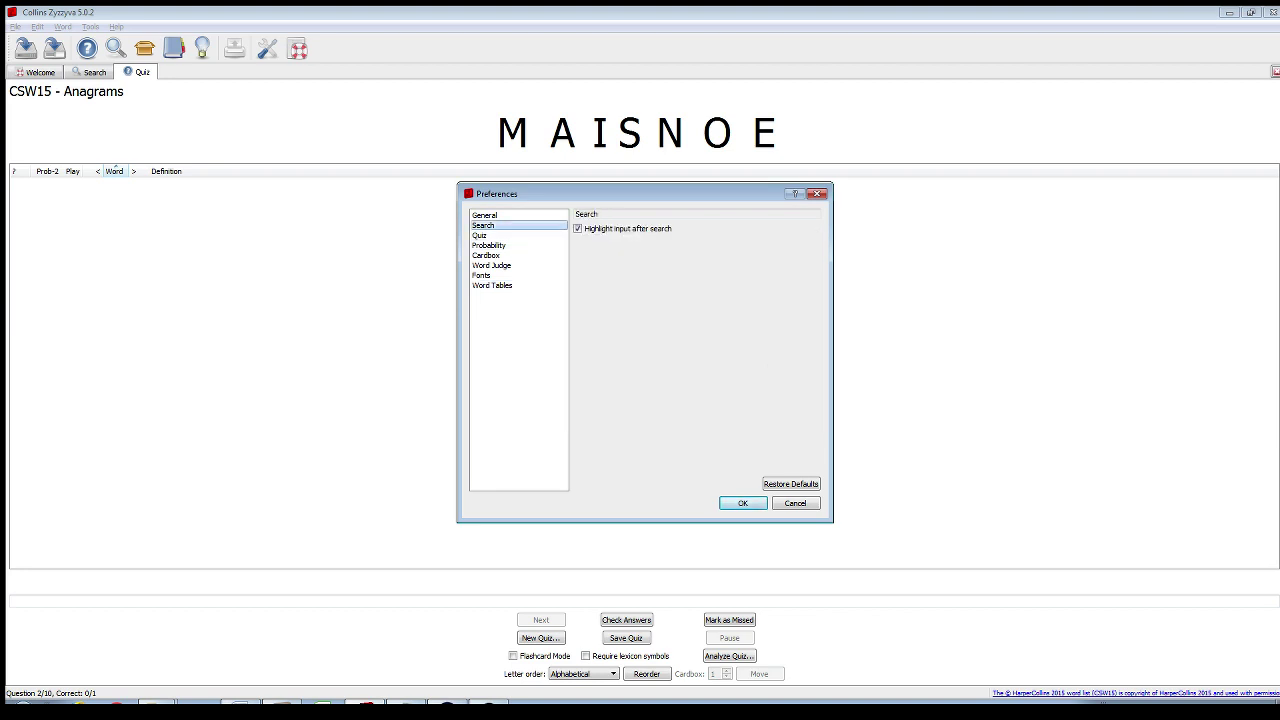
pyautogui.click(485, 215)
pyautogui.click(481, 235)
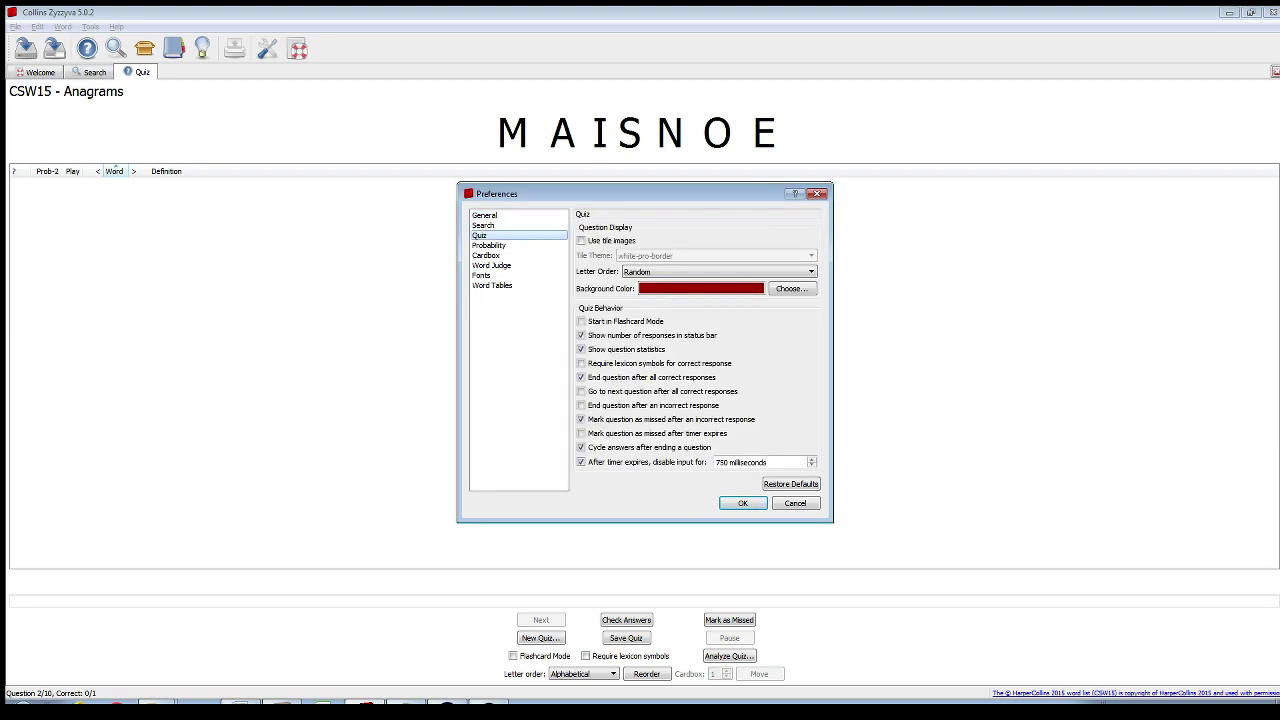
pyautogui.click(582, 241)
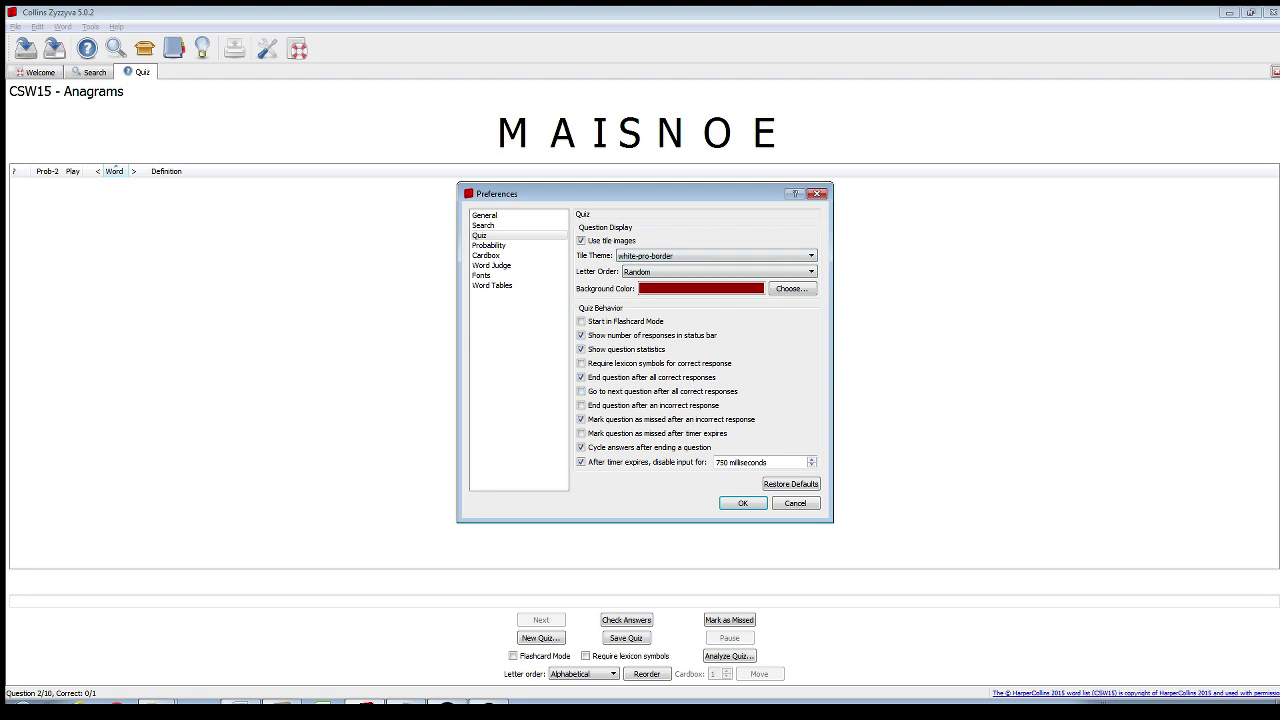
pyautogui.click(748, 504)
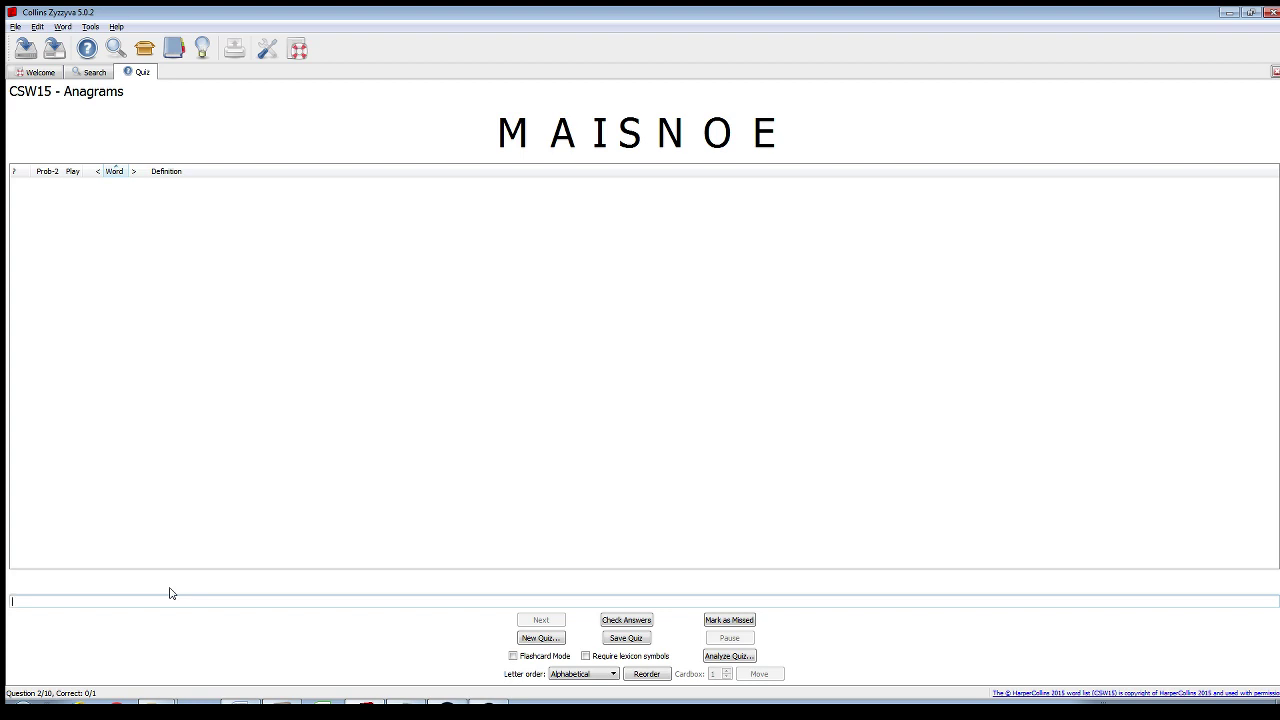
# - Answer the second question with ANOMIES and advance to the third question
pyautogui.write('ANOMIES')
pyautogui.press('Return')
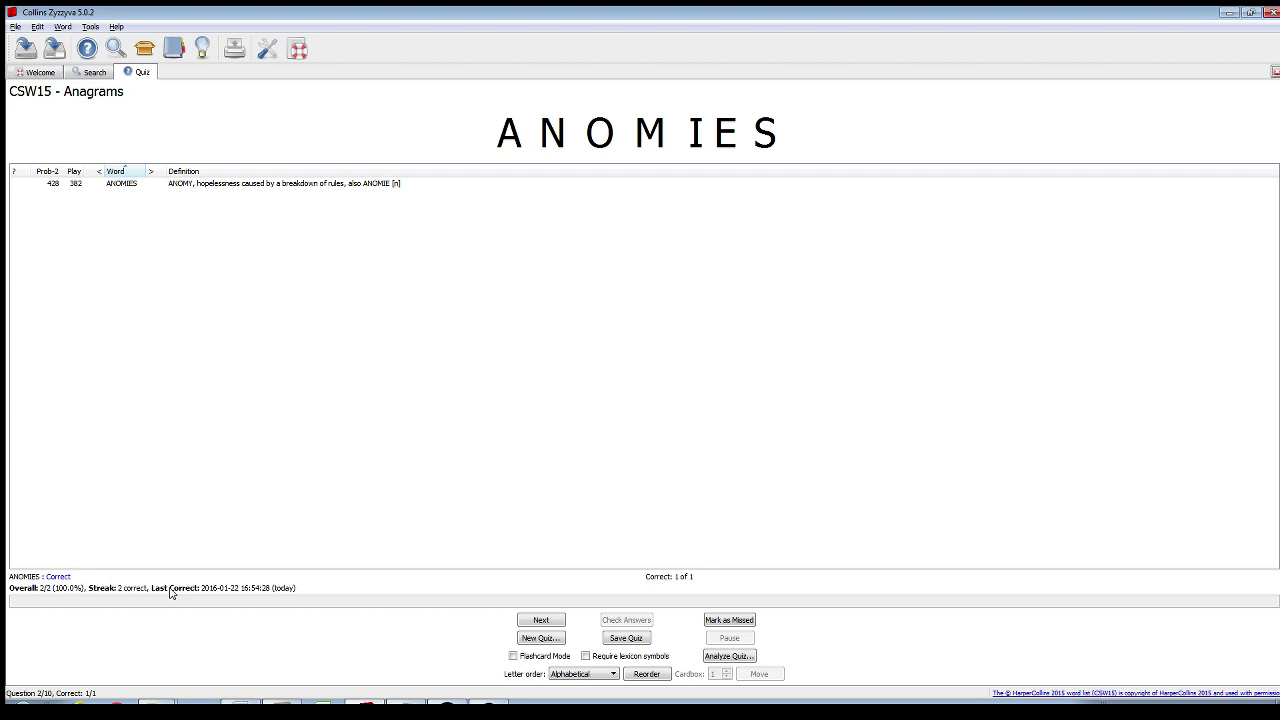
pyautogui.press('Return')
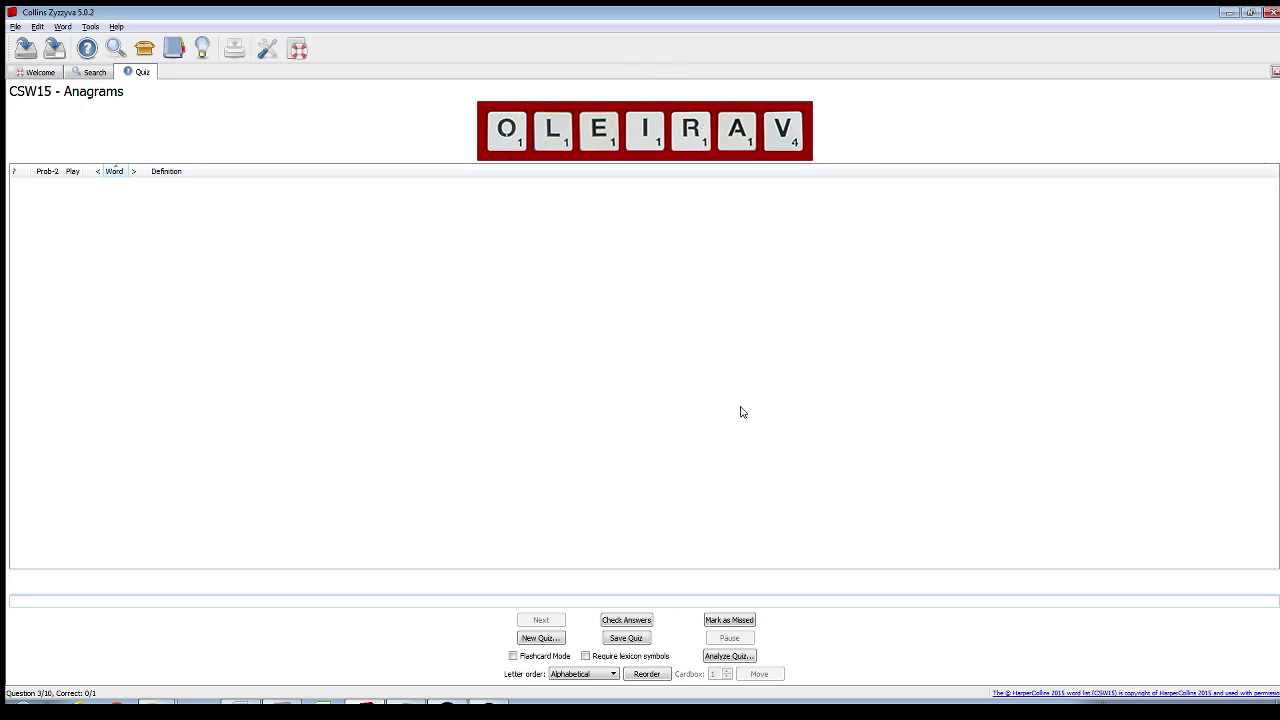
# - Reveal the third question's answer without guessing, and mark it as correct before moving to the fourth question
pyautogui.click(325, 600)
pyautogui.press('Return')
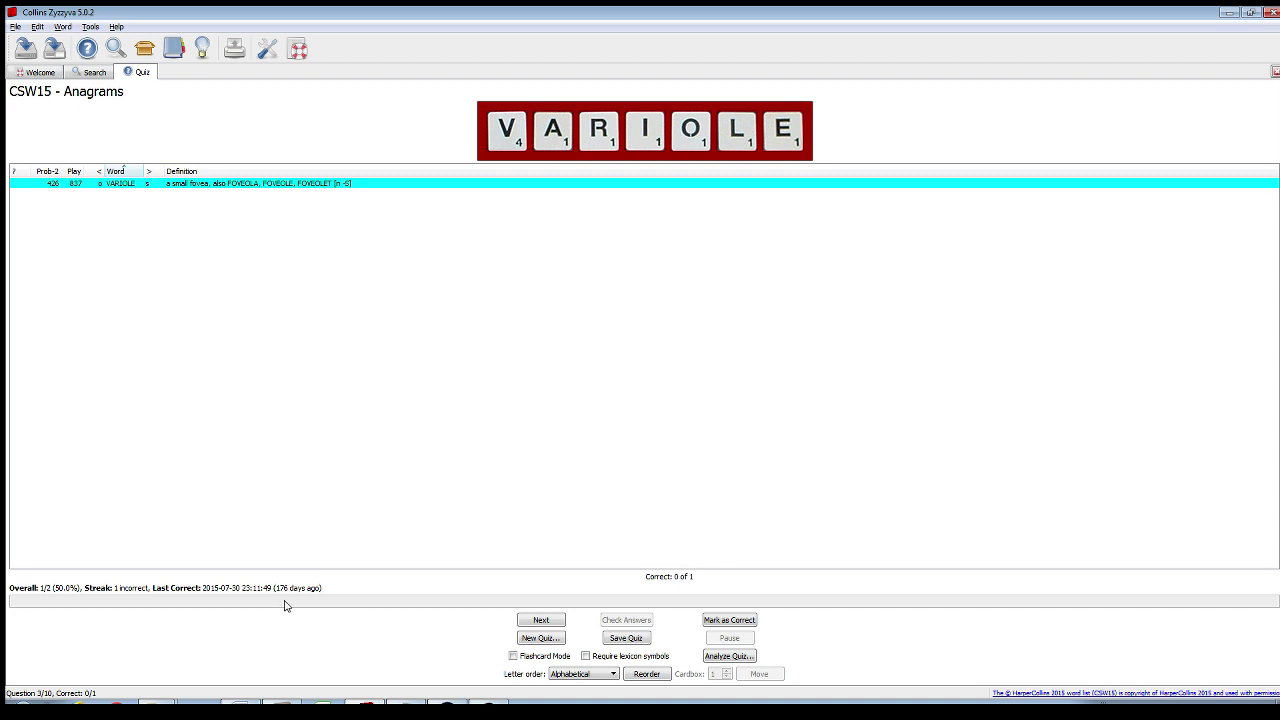
pyautogui.click(718, 621)
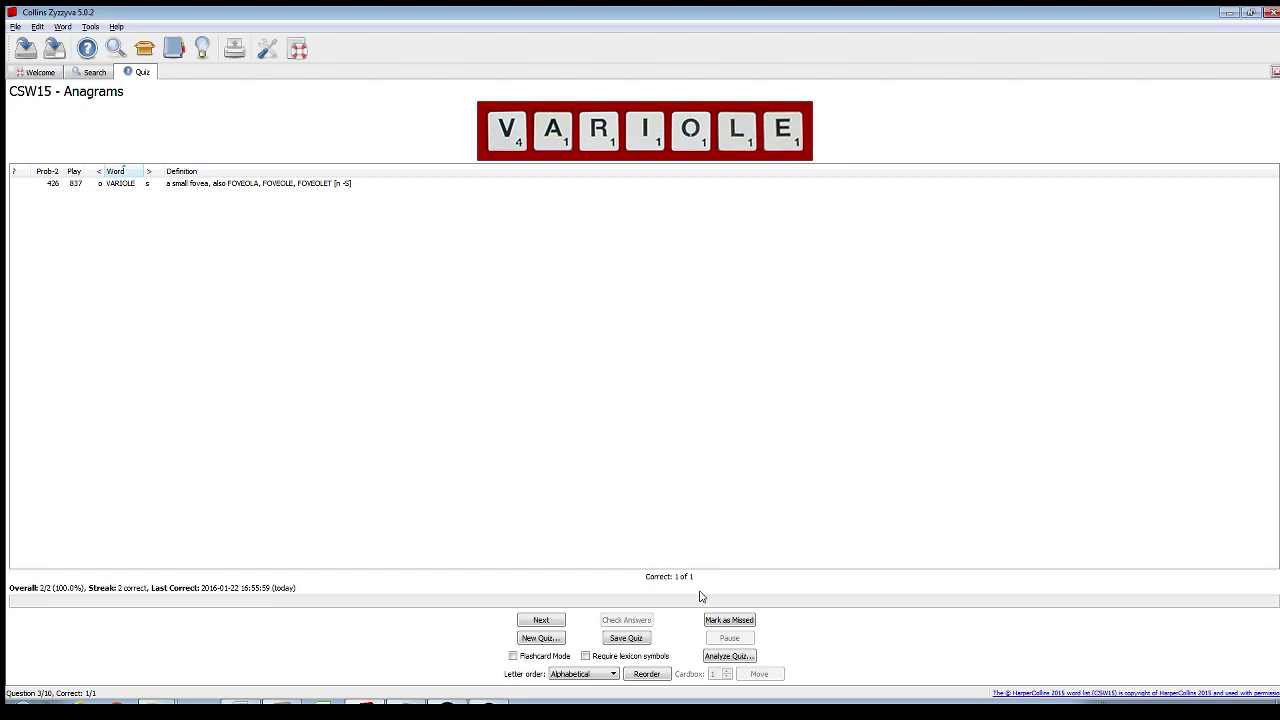
pyautogui.press('Return')
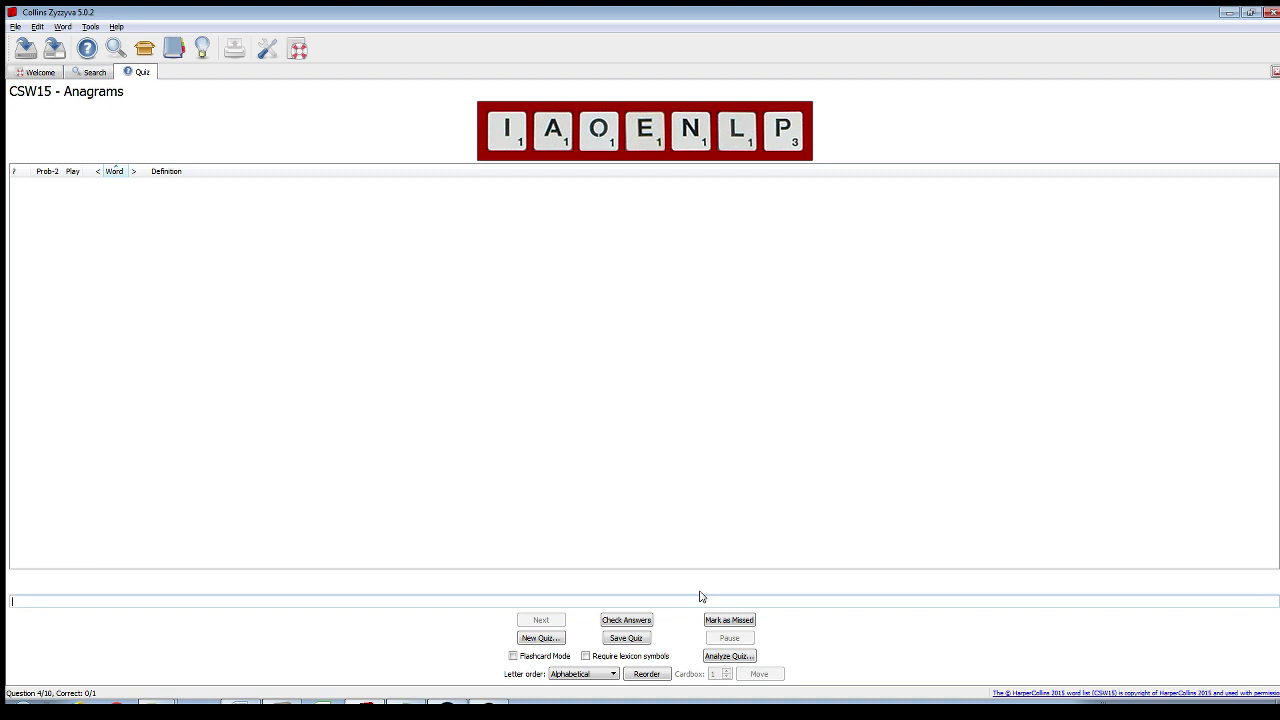
# - Submit ELOPIAN as the fourth question's answer, and review the quiz behavior preferences without changing them
pyautogui.write('ELOPIAN')
pyautogui.press('Return')
pyautogui.click(266, 49)
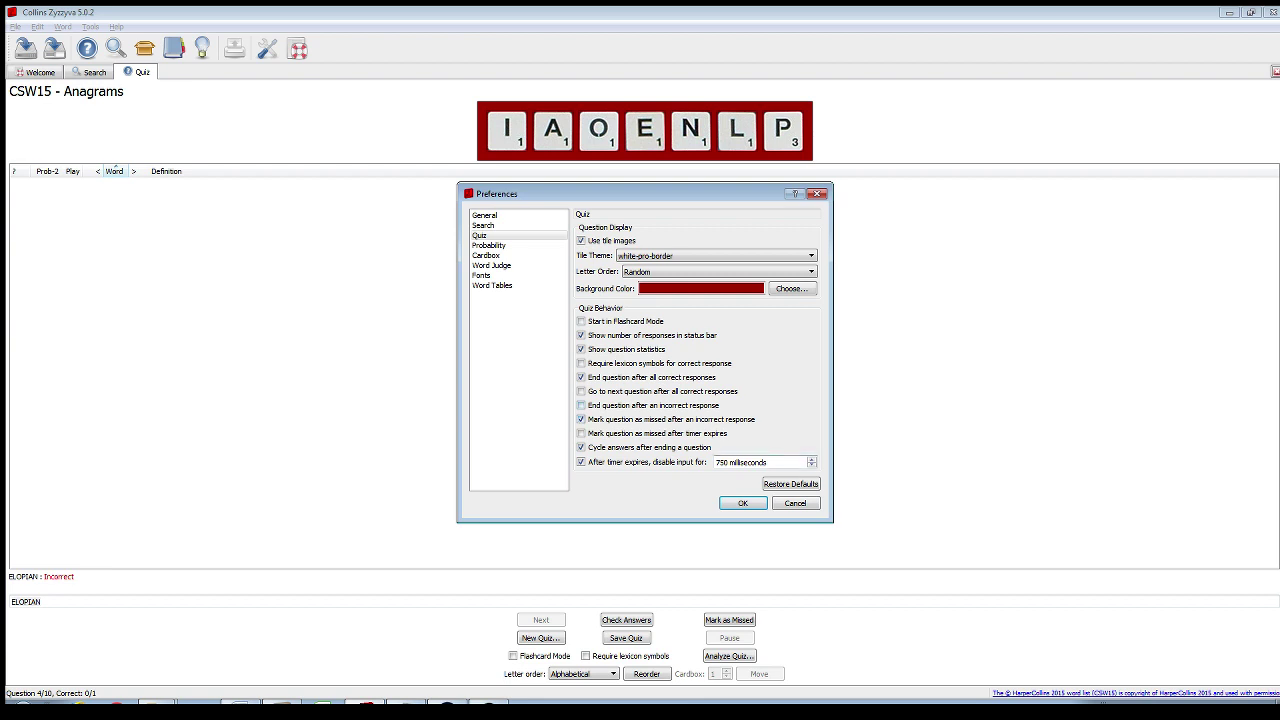
pyautogui.click(811, 508)
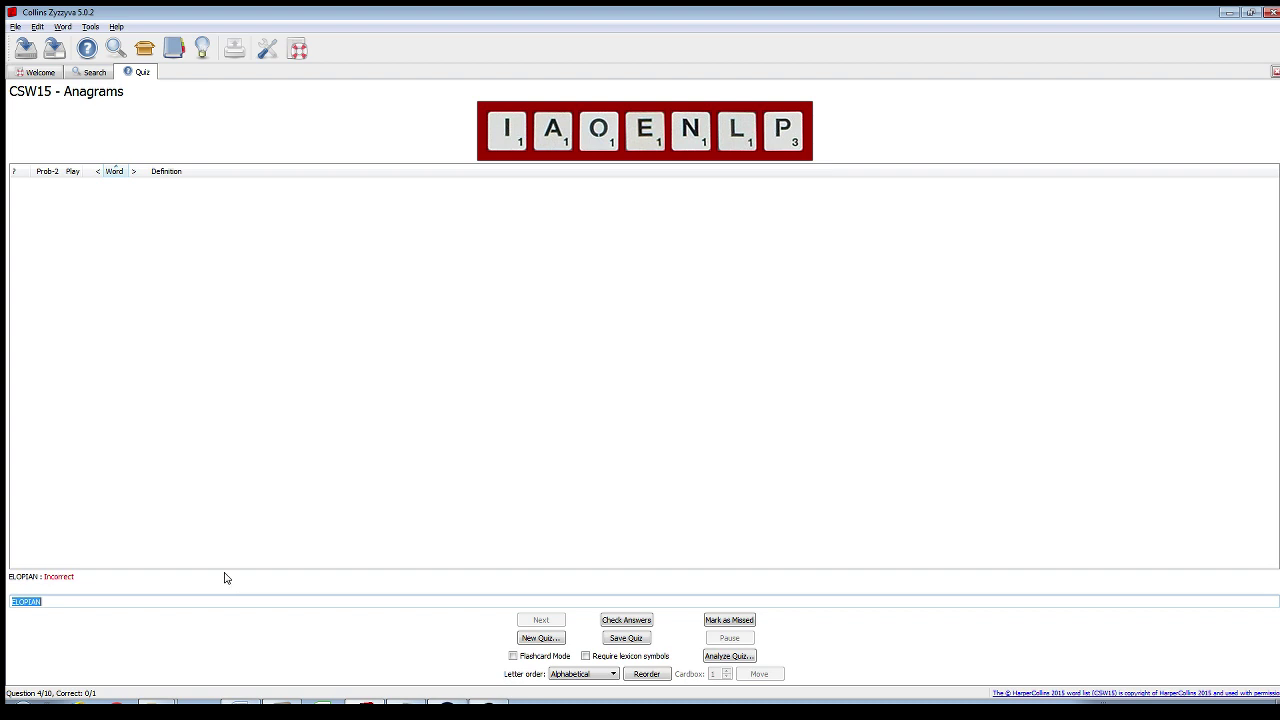
# - Replace the fourth question's response with OPALINE and submit it
pyautogui.press('BackSpace')
pyautogui.write('OPALINE')
pyautogui.press('Return')
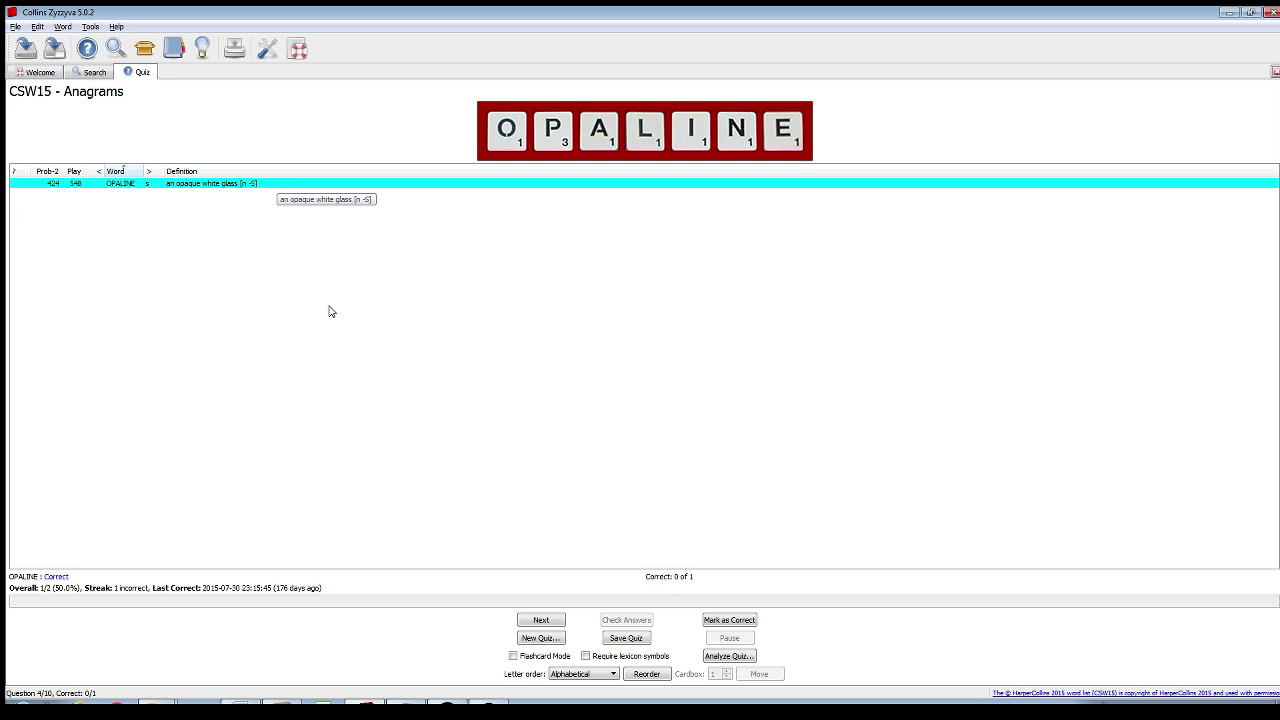
# - Mark the fourth question as correct, switch it back to missed, and advance to the fifth question
pyautogui.click(744, 624)
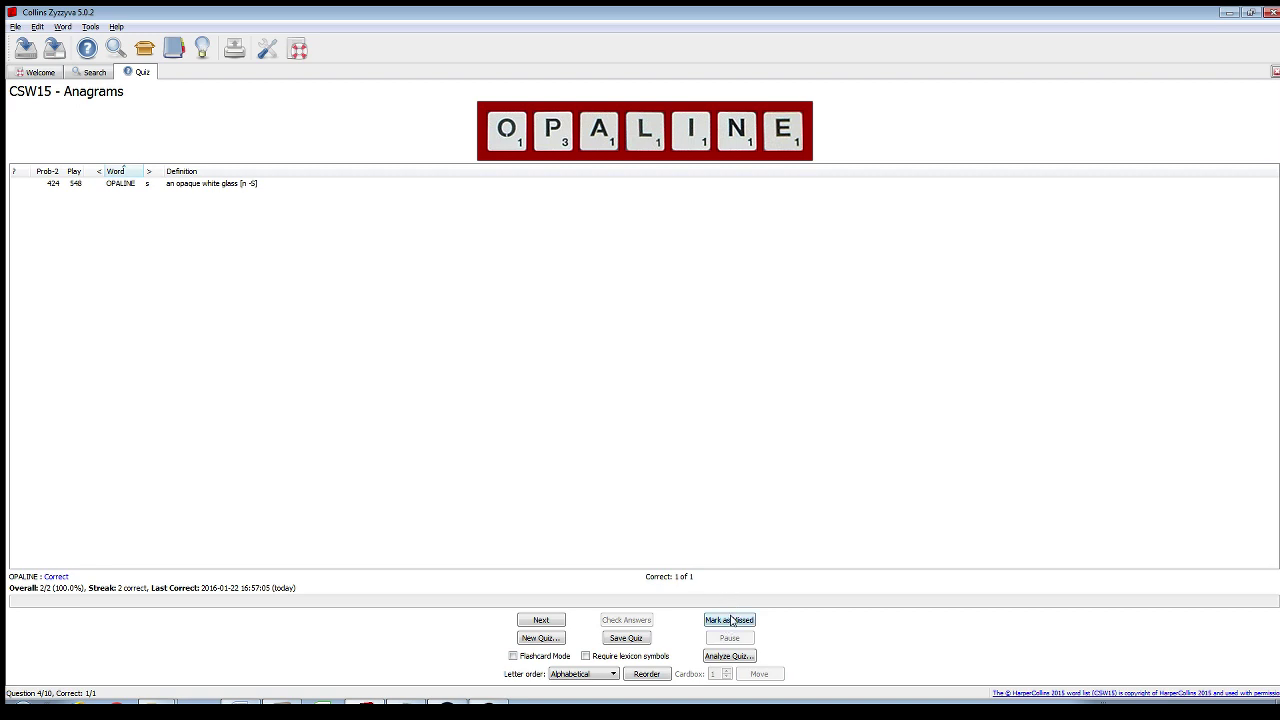
pyautogui.click(729, 624)
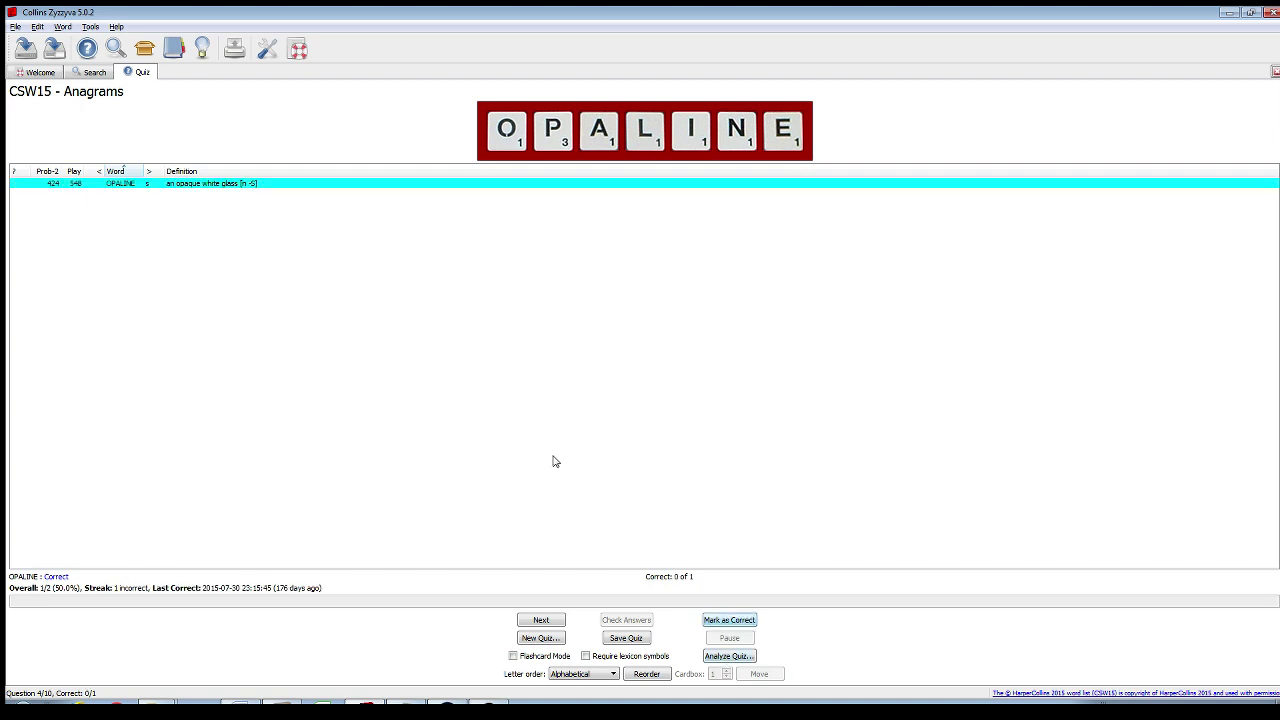
pyautogui.press('Return')
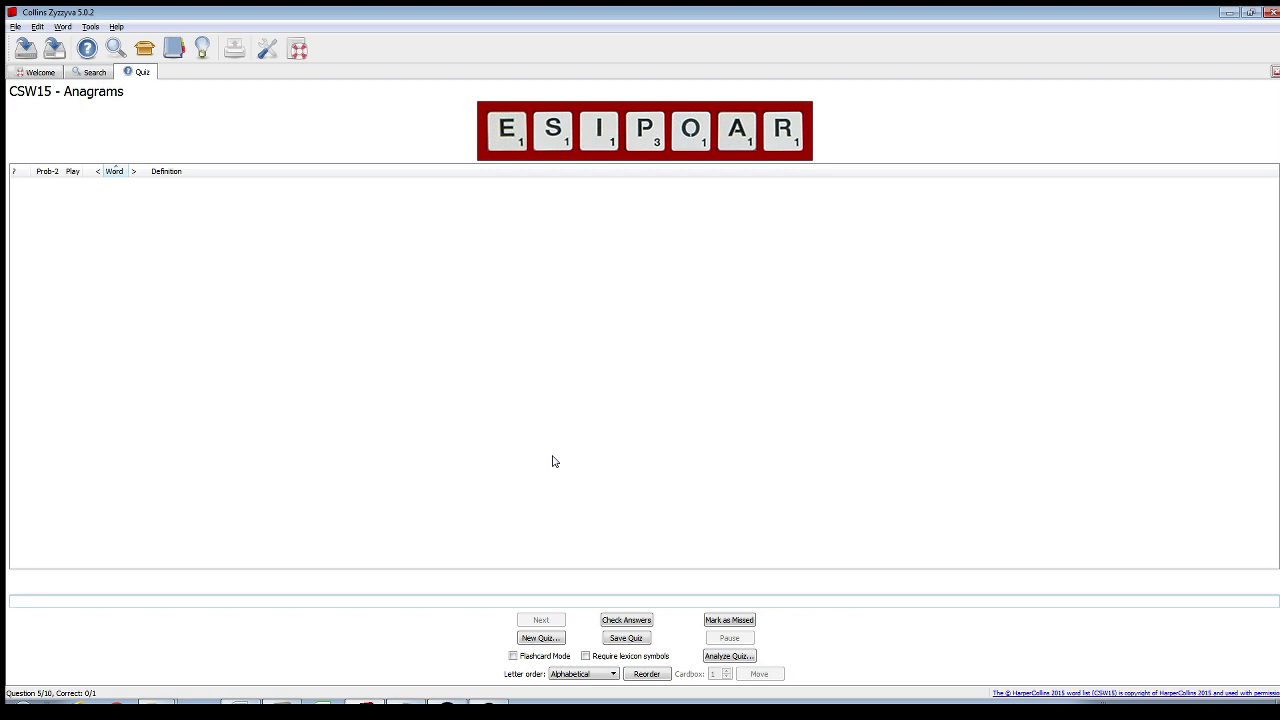
# - Answer the fifth question with SOAPIER and the sixth with OVARIES, advancing to the seventh question
pyautogui.write('SOAPIER')
pyautogui.press('Return')
pyautogui.press('Return')
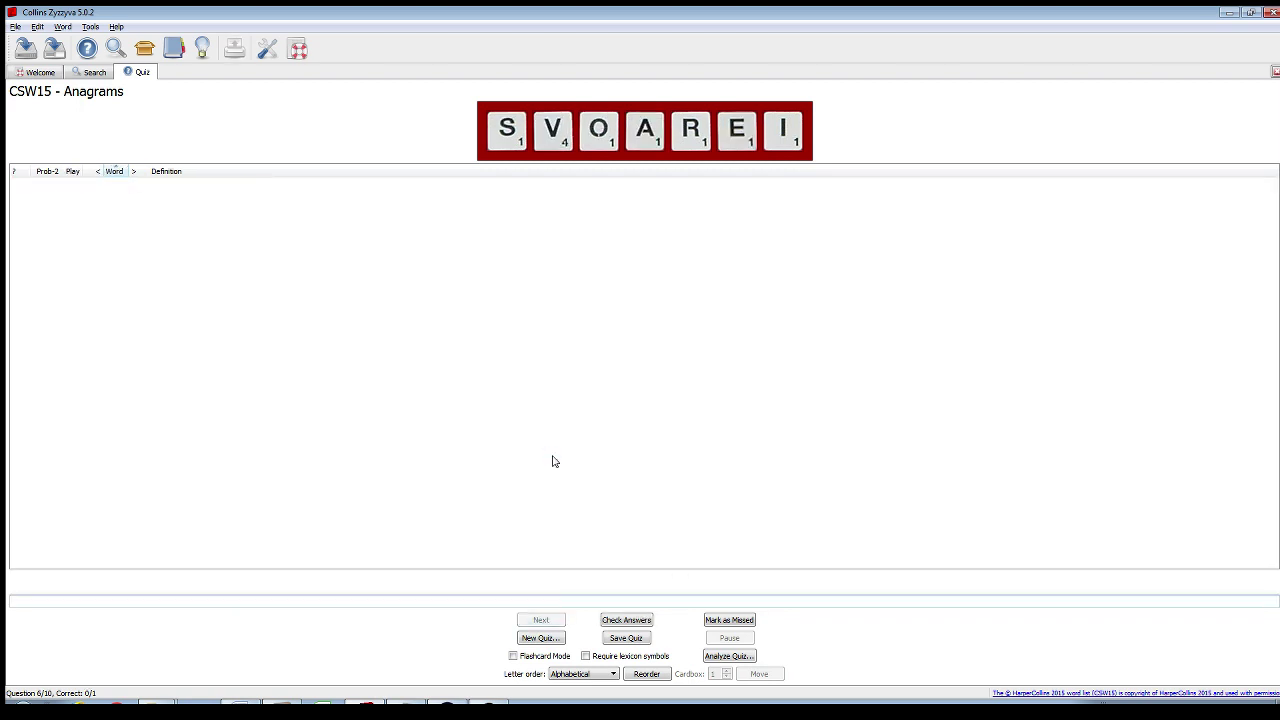
pyautogui.write('OVARIES')
pyautogui.press('Return')
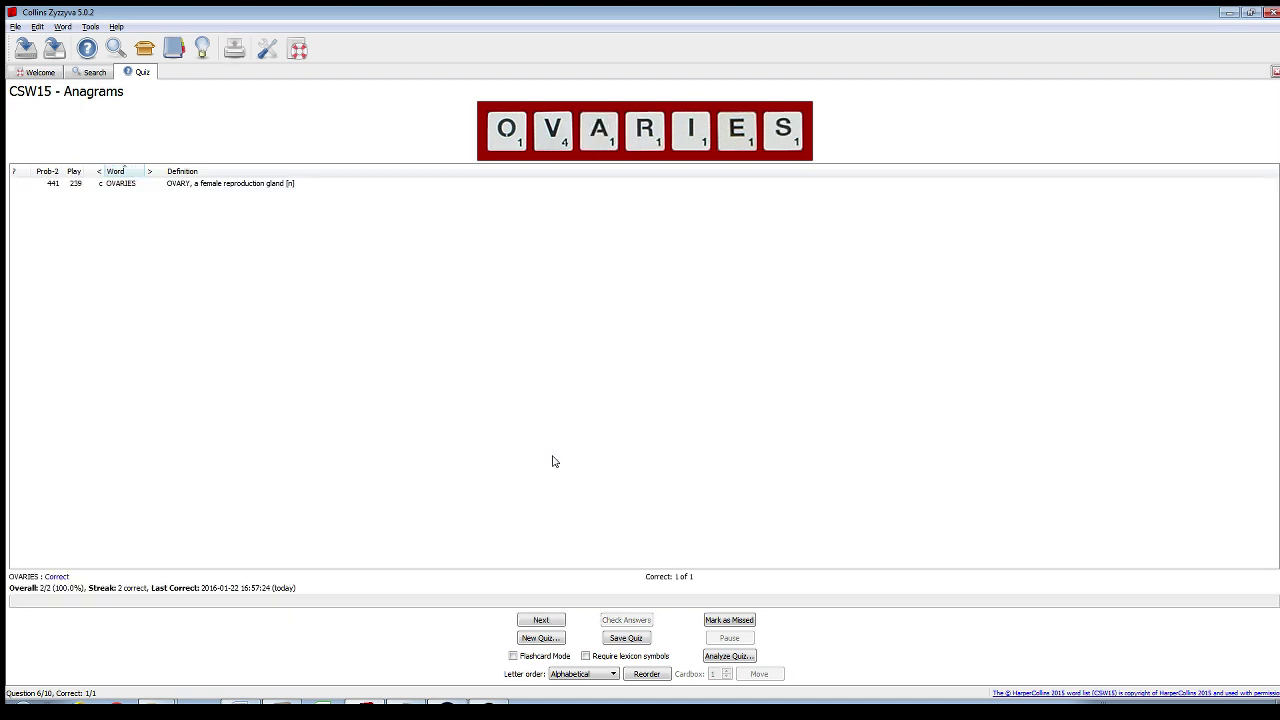
pyautogui.press('Return')
# - Answer the seventh question with VIOLATE and the eighth with MOINEAU, advancing to the ninth question
pyautogui.write('VIOLATE')
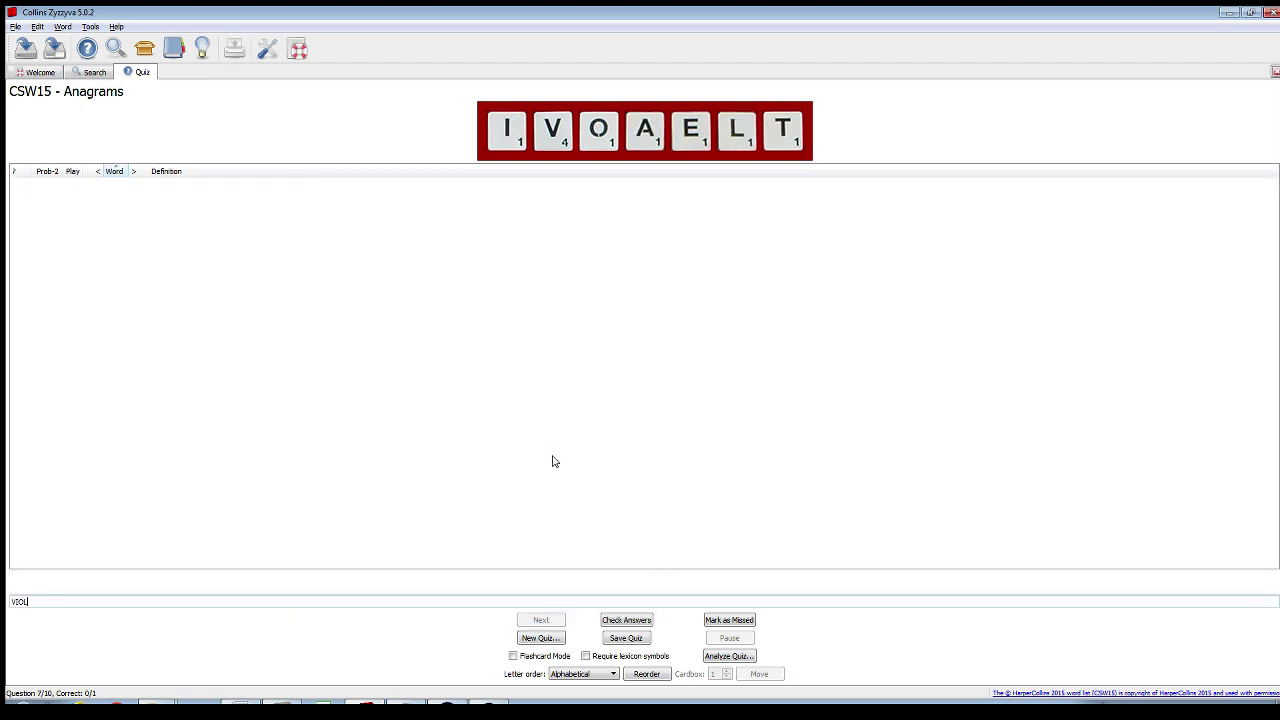
pyautogui.press('Return')
pyautogui.press('Return')
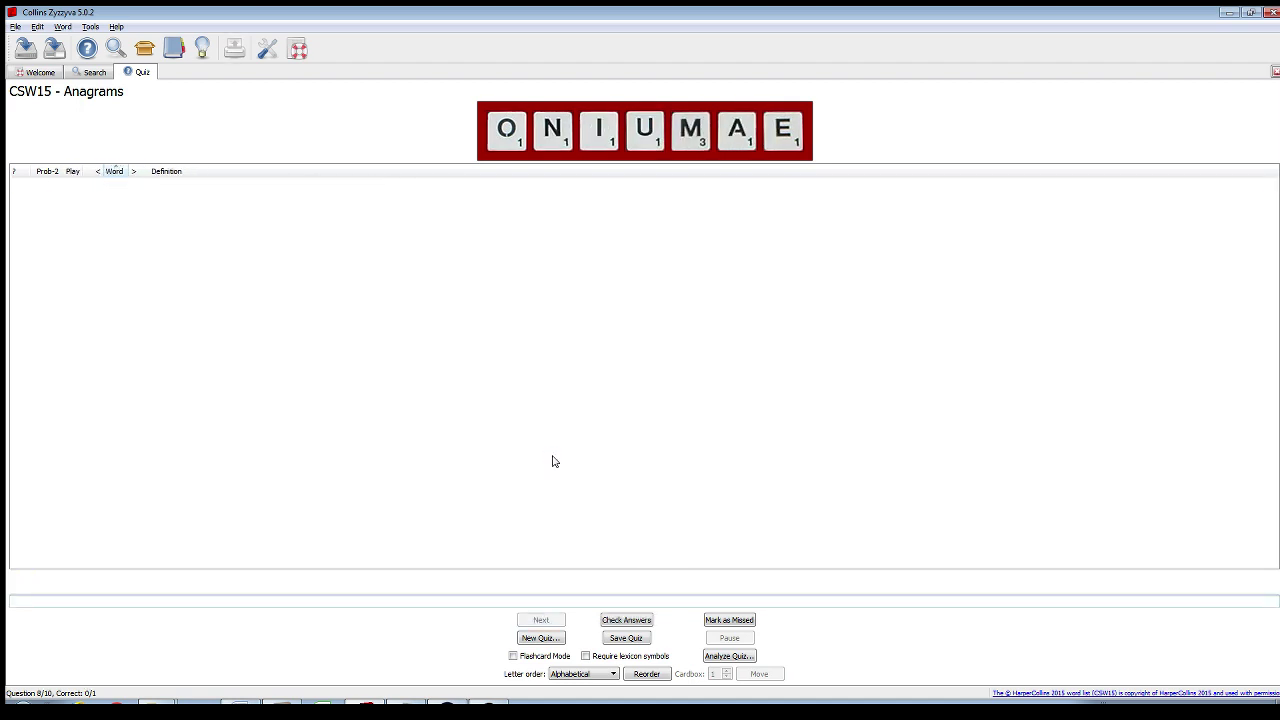
pyautogui.write('MOINEAU')
pyautogui.press('Return')
pyautogui.press('Return')
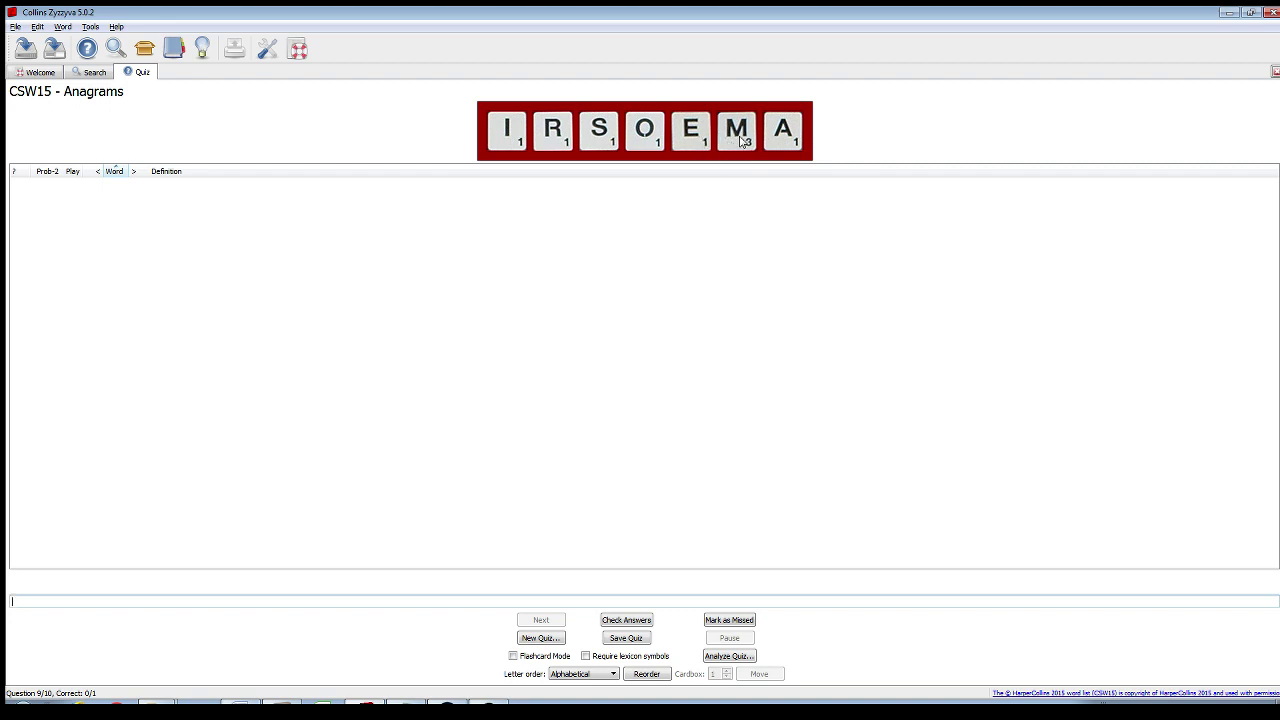
# - Rearrange the ninth question's letter tiles through trial orders such as ARMIESO and MARIESO, ending with AMORISE
pyautogui.moveTo(744, 142); pyautogui.dragTo(553, 122)
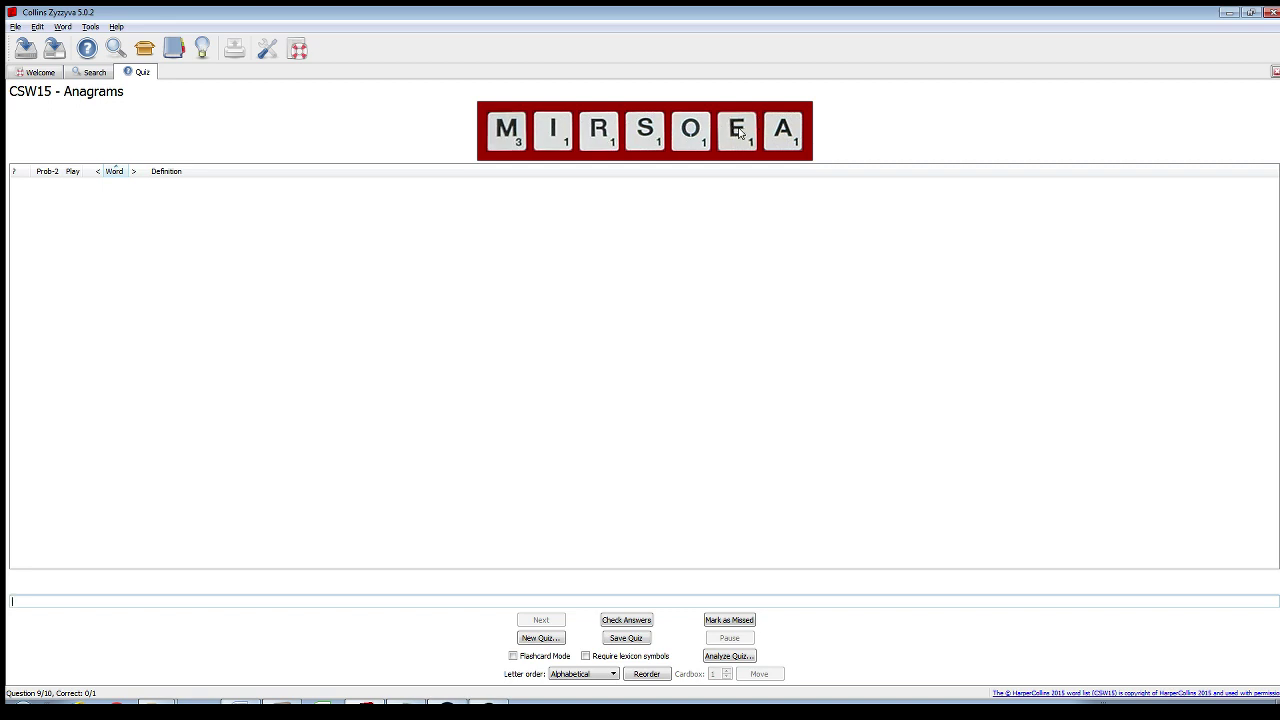
pyautogui.moveTo(742, 137); pyautogui.dragTo(510, 125)
pyautogui.moveTo(795, 132); pyautogui.dragTo(507, 125)
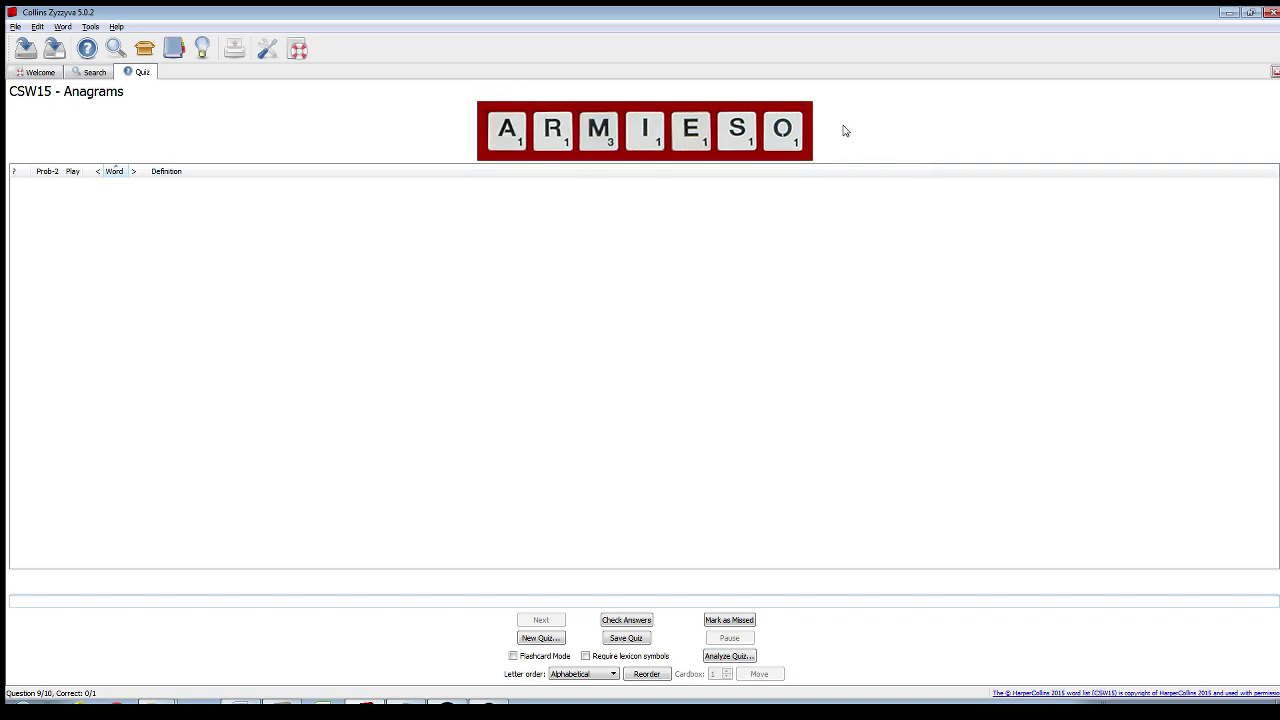
pyautogui.moveTo(590, 132); pyautogui.dragTo(503, 120)
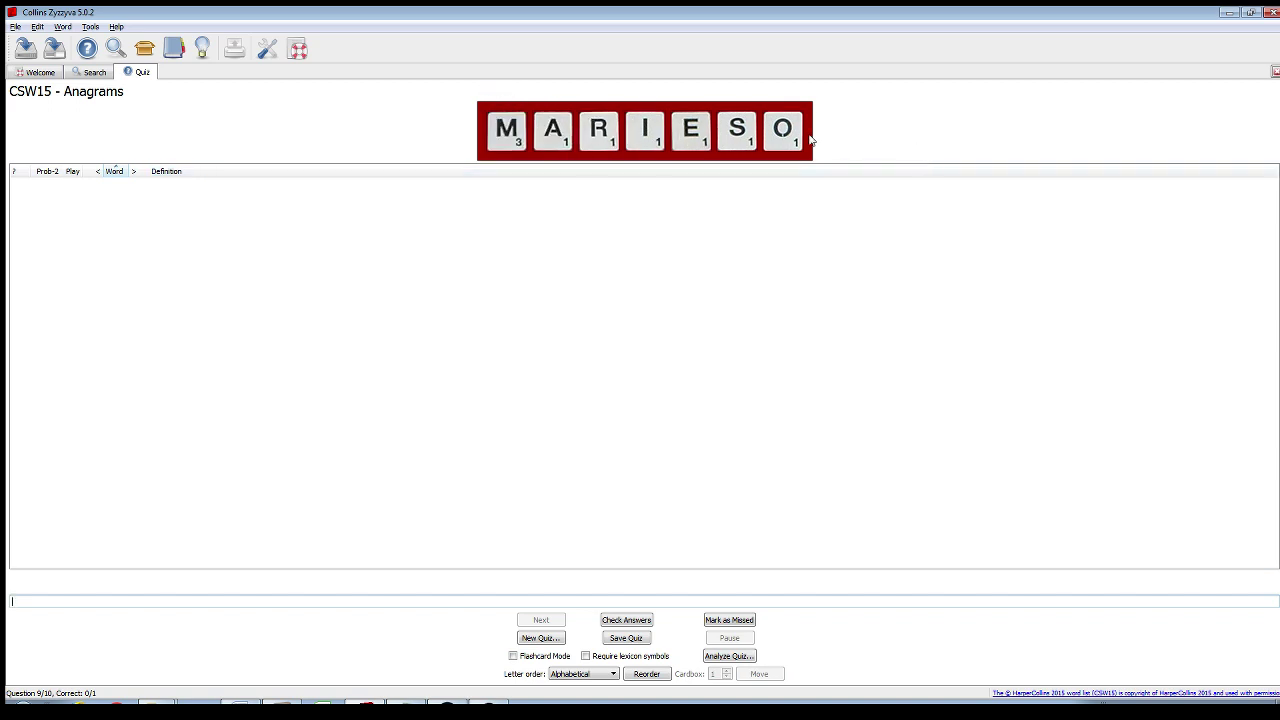
pyautogui.moveTo(795, 133); pyautogui.dragTo(508, 125)
pyautogui.moveTo(691, 132); pyautogui.dragTo(509, 115)
pyautogui.moveTo(783, 132); pyautogui.dragTo(532, 121)
pyautogui.moveTo(695, 138); pyautogui.dragTo(556, 128)
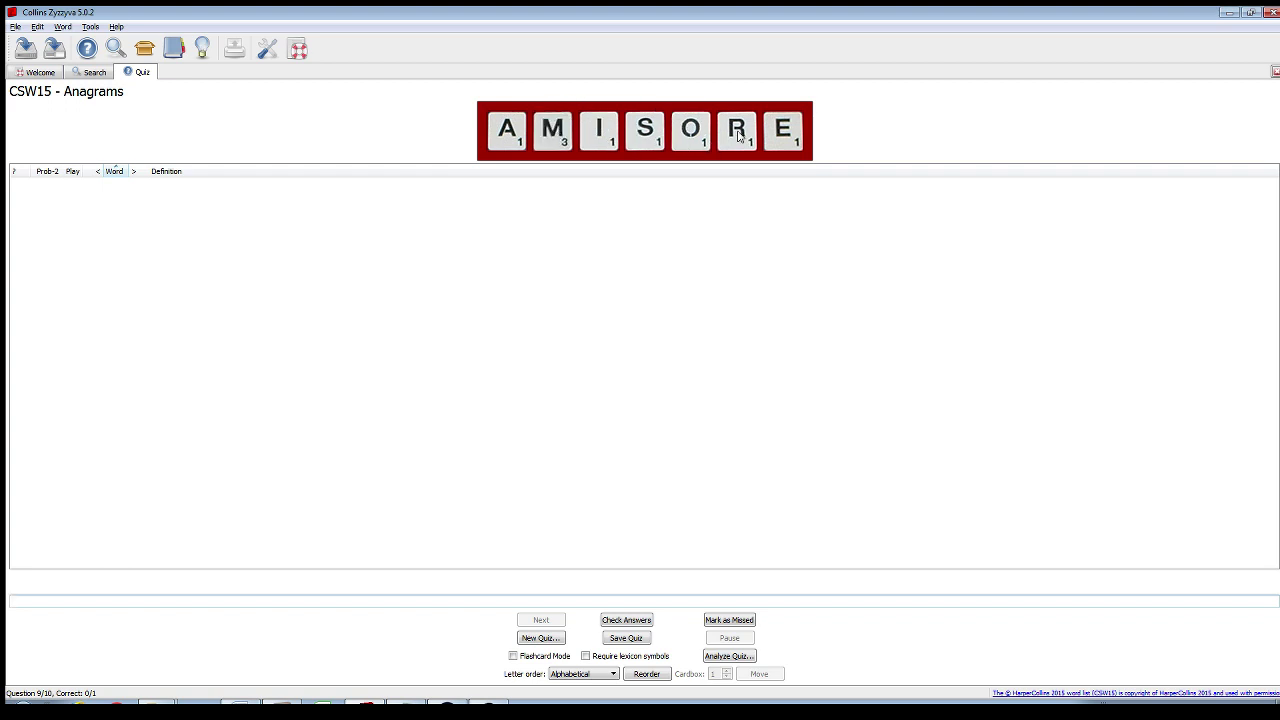
pyautogui.moveTo(741, 137); pyautogui.dragTo(636, 136)
pyautogui.moveTo(736, 135); pyautogui.dragTo(700, 145)
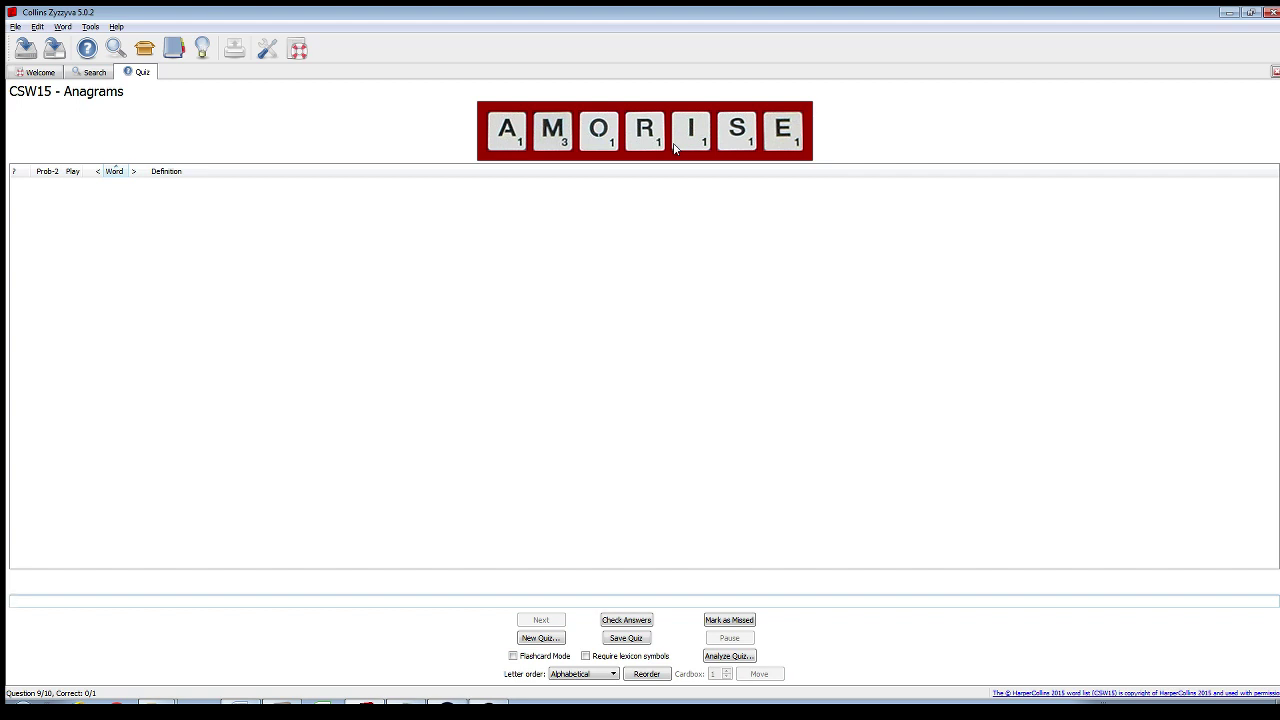
# - Reveal the ninth question's answer without submitting a guess, and advance to the tenth question
pyautogui.press('Return')
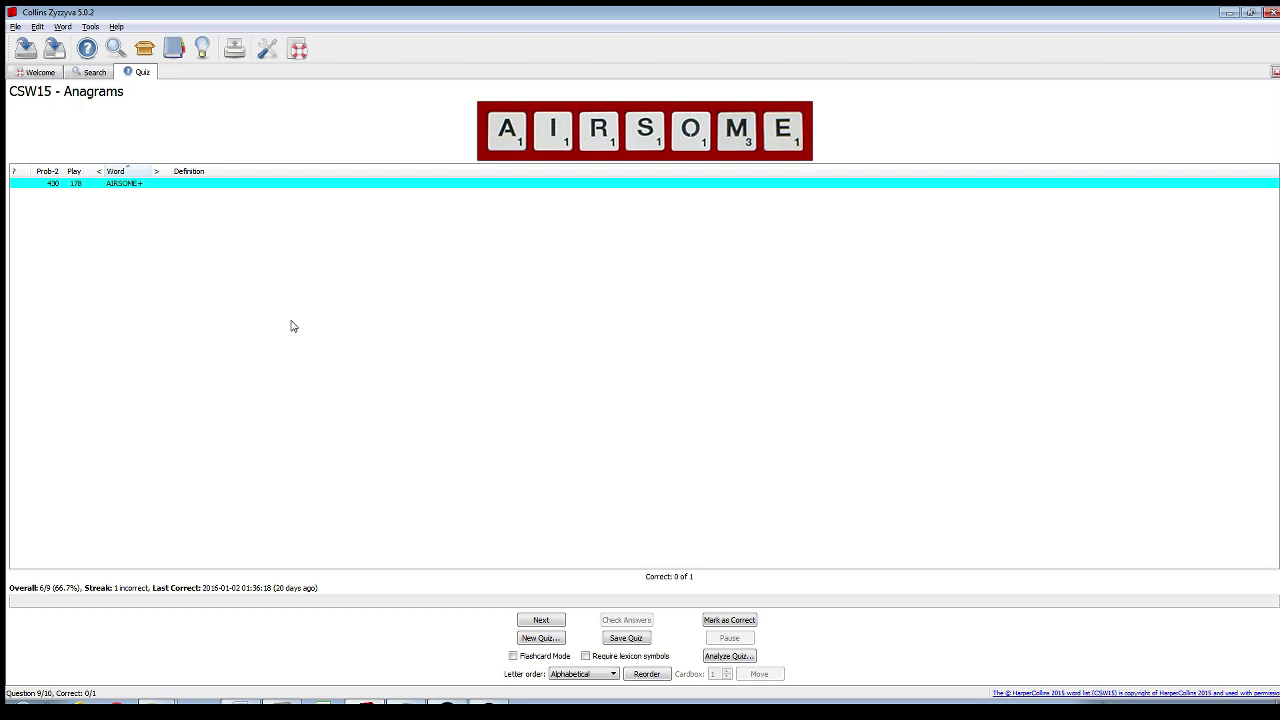
pyautogui.press('Return')
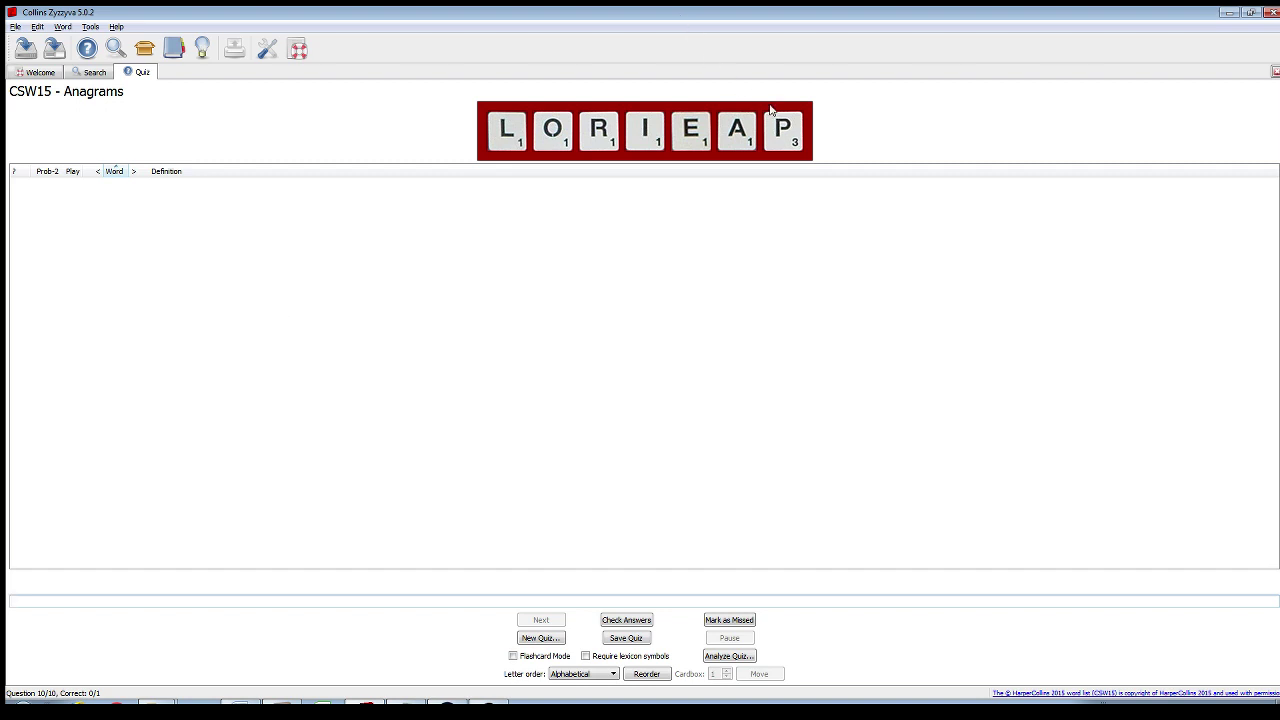
# - Move the tenth question's L tile to third place, and reorder the letters using Vowels First
pyautogui.moveTo(511, 138); pyautogui.dragTo(594, 130)
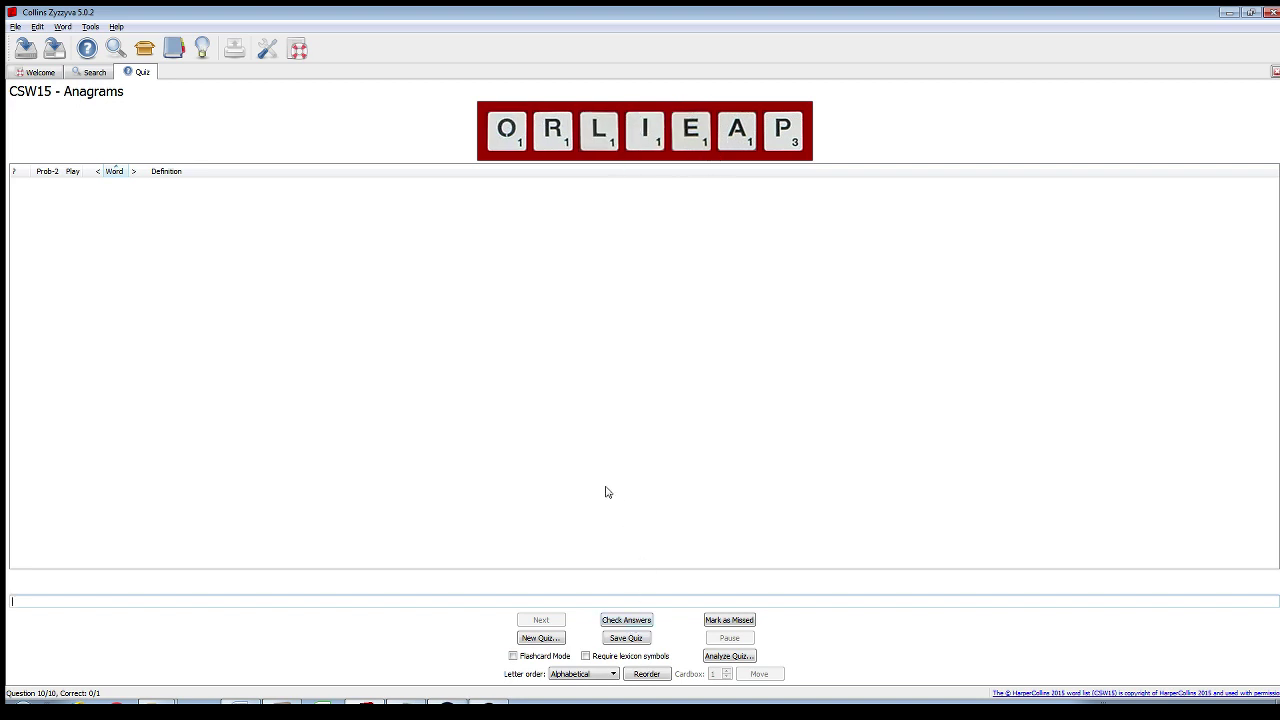
pyautogui.click(580, 676)
pyautogui.click(585, 693)
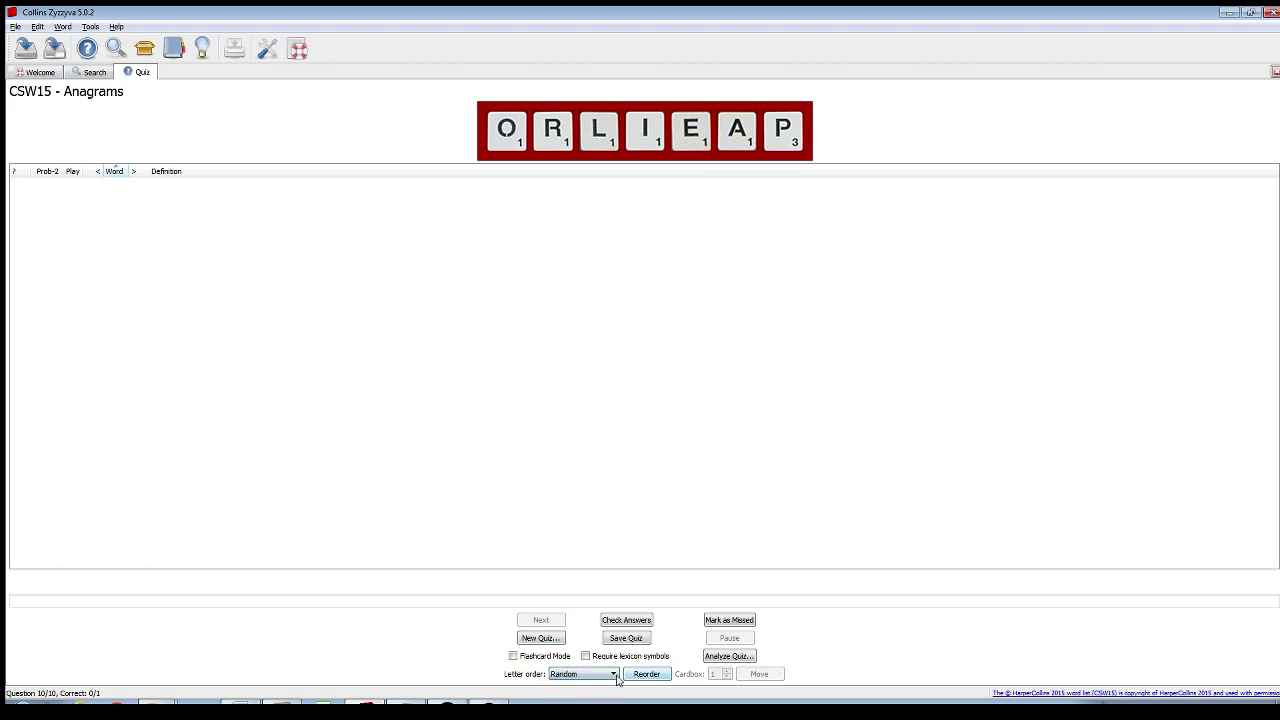
pyautogui.click(616, 676)
pyautogui.click(570, 701)
pyautogui.click(640, 675)
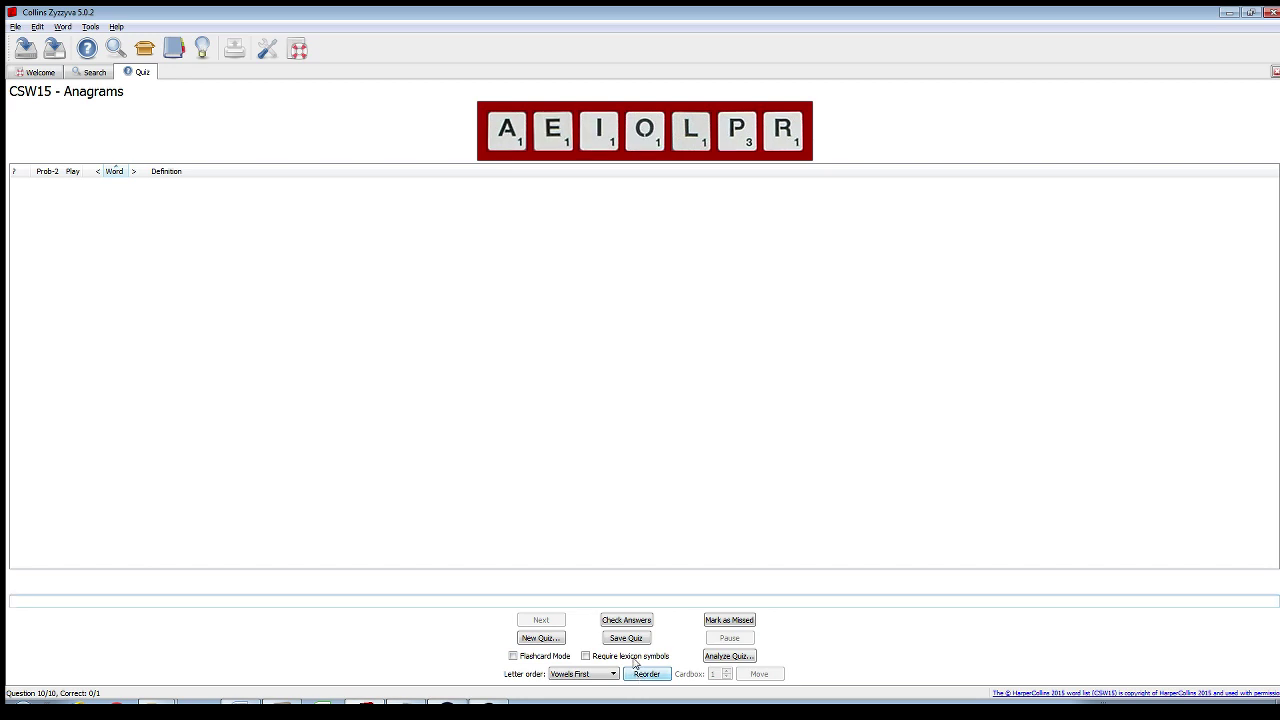
# - Reorder the tenth question's letters using the Consonants First letter order
pyautogui.click(615, 674)
pyautogui.click(580, 699)
pyautogui.click(658, 674)
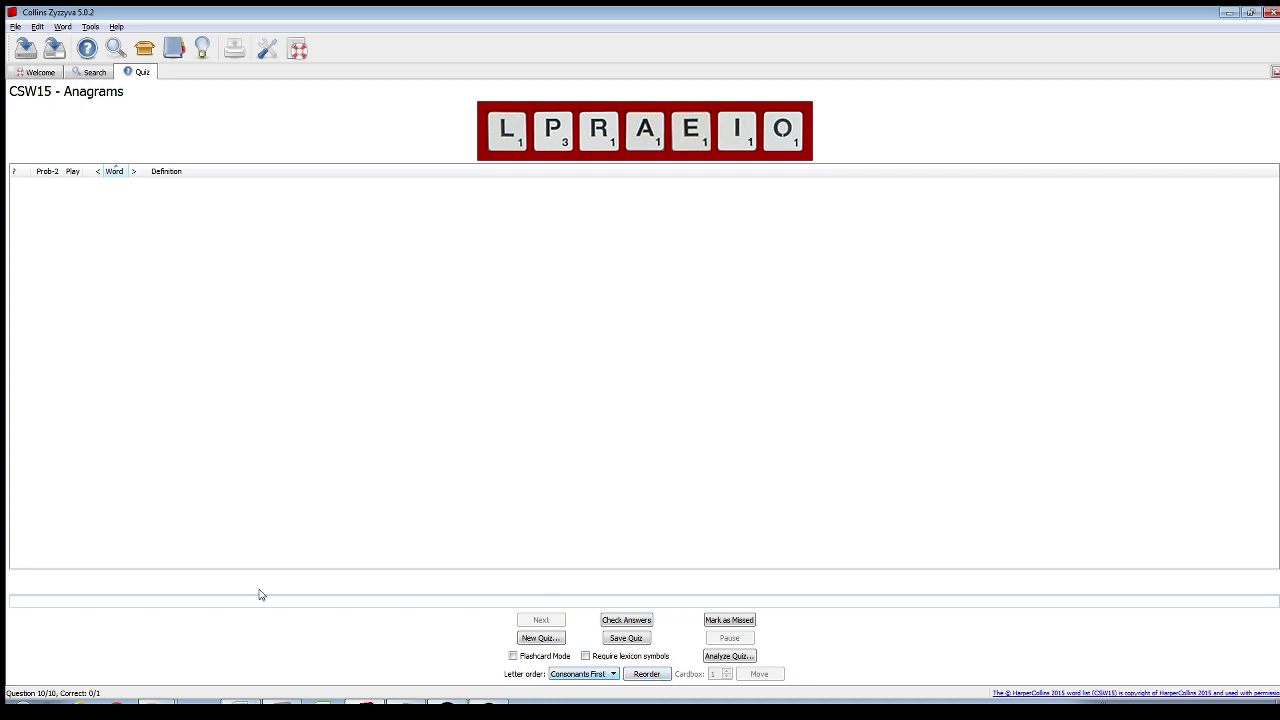
# - Try LIRIOPE as the tenth question's answer and clear the response
pyautogui.write('LIRIOPE')
pyautogui.press('Return')
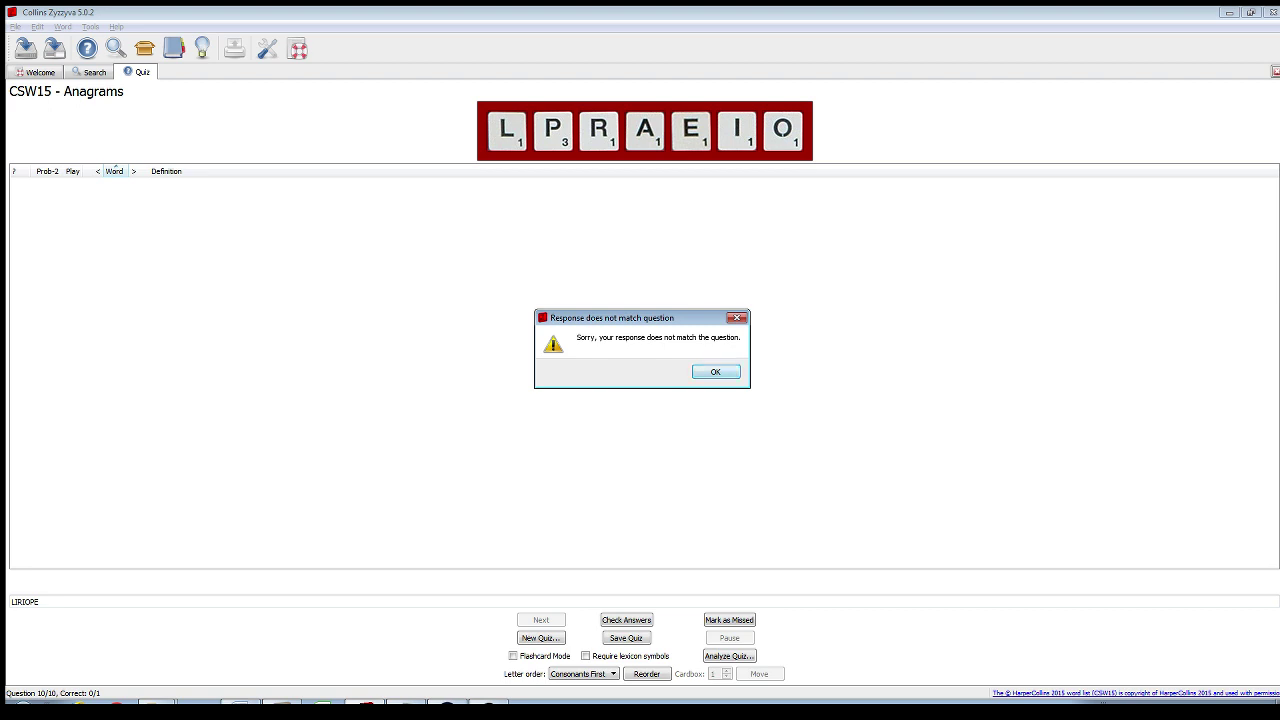
pyautogui.click(716, 374)
pyautogui.press('BackSpace')
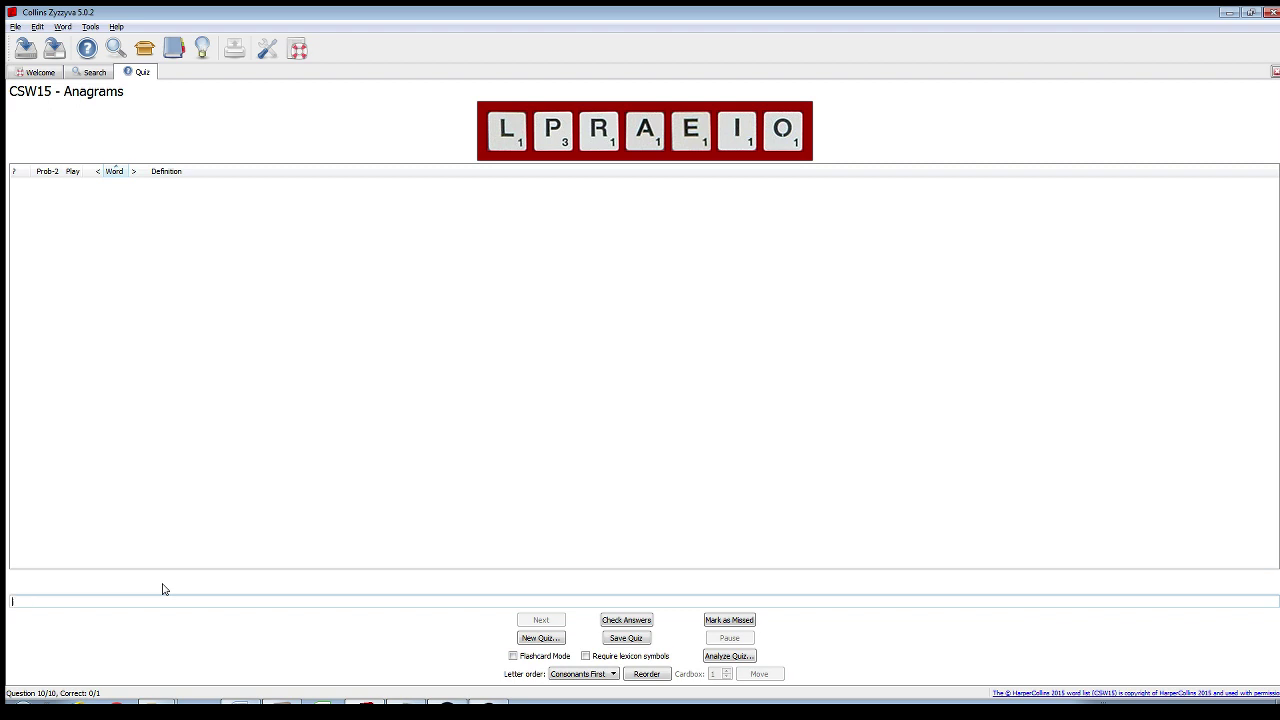
# - Answer the tenth question with PLEORIA and then PELORIA, and mark the question as correct
pyautogui.write('PLEORIA')
pyautogui.press('Return')
pyautogui.write('PELORIA')
pyautogui.press('Return')
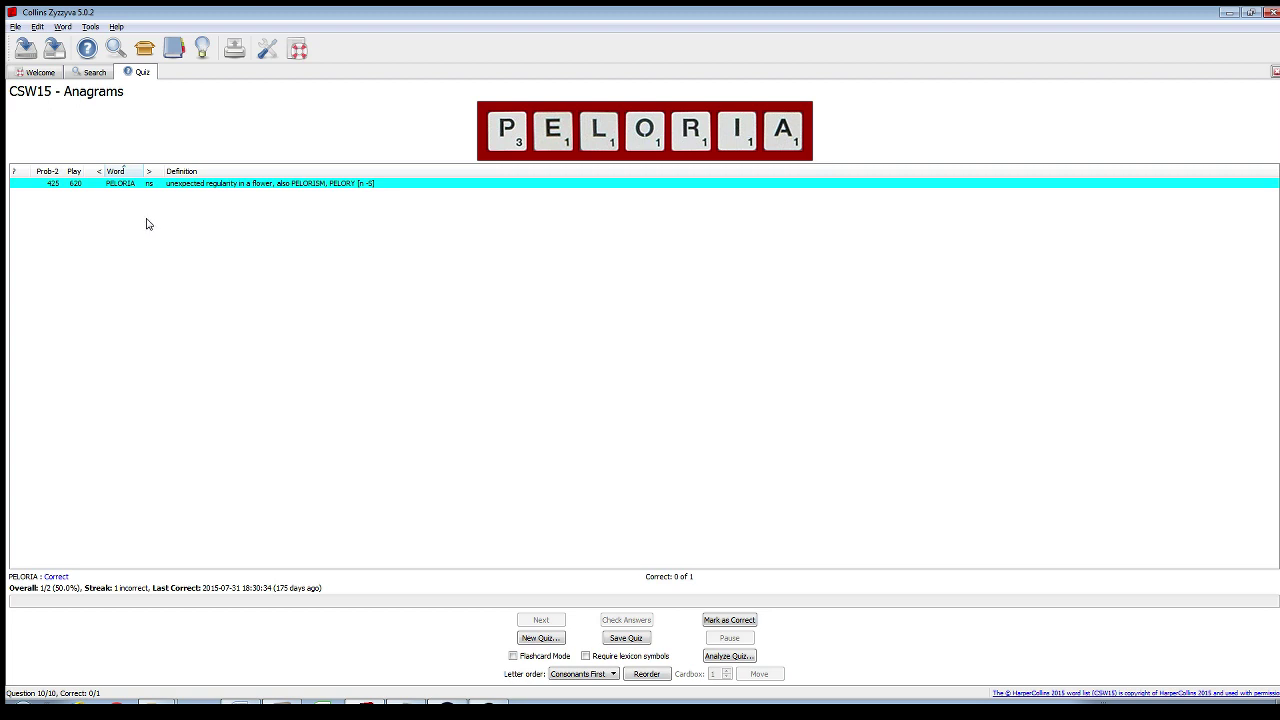
pyautogui.click(729, 621)
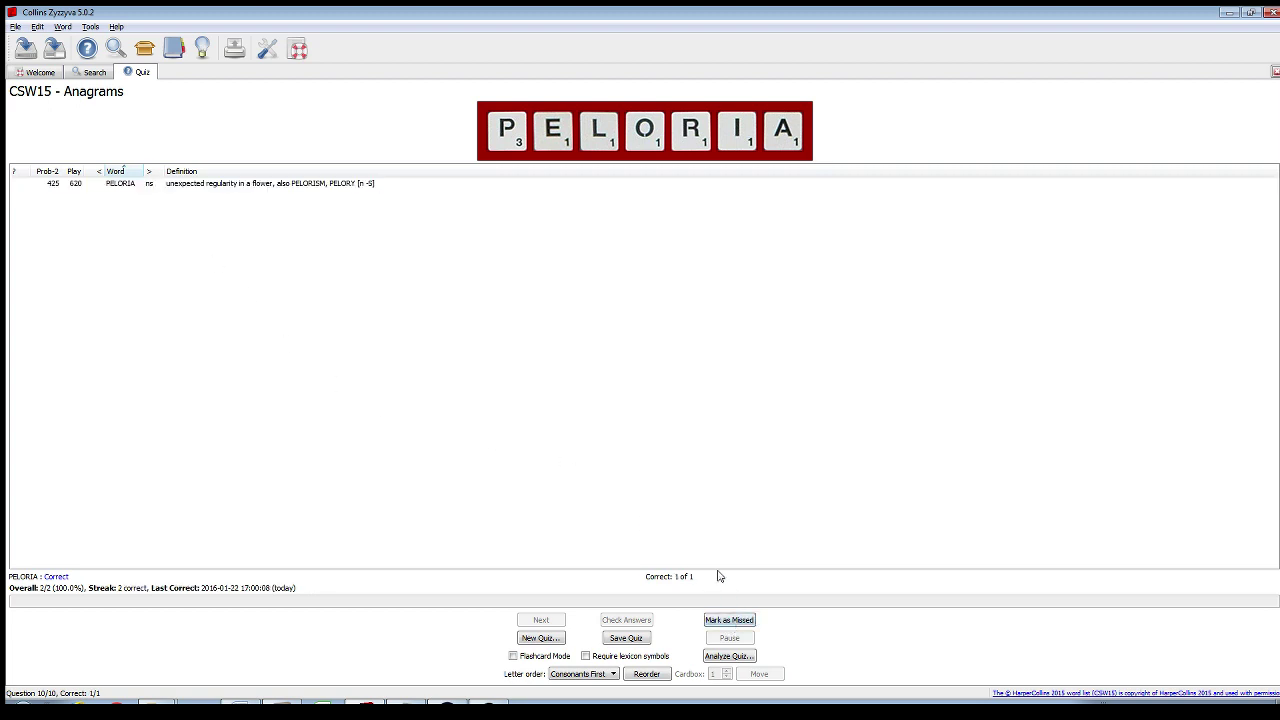
# - Open the quiz analysis and examine the missed words, recall and precision
pyautogui.click(729, 656)
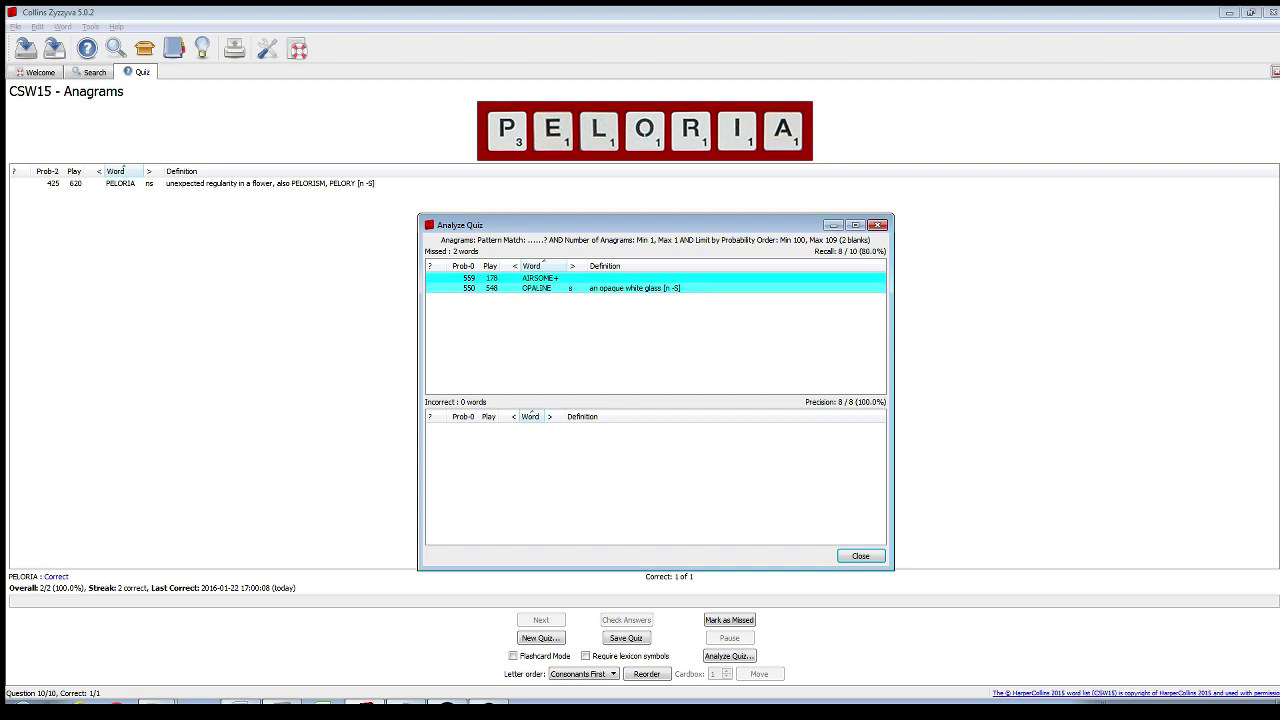
pyautogui.moveTo(580, 288)
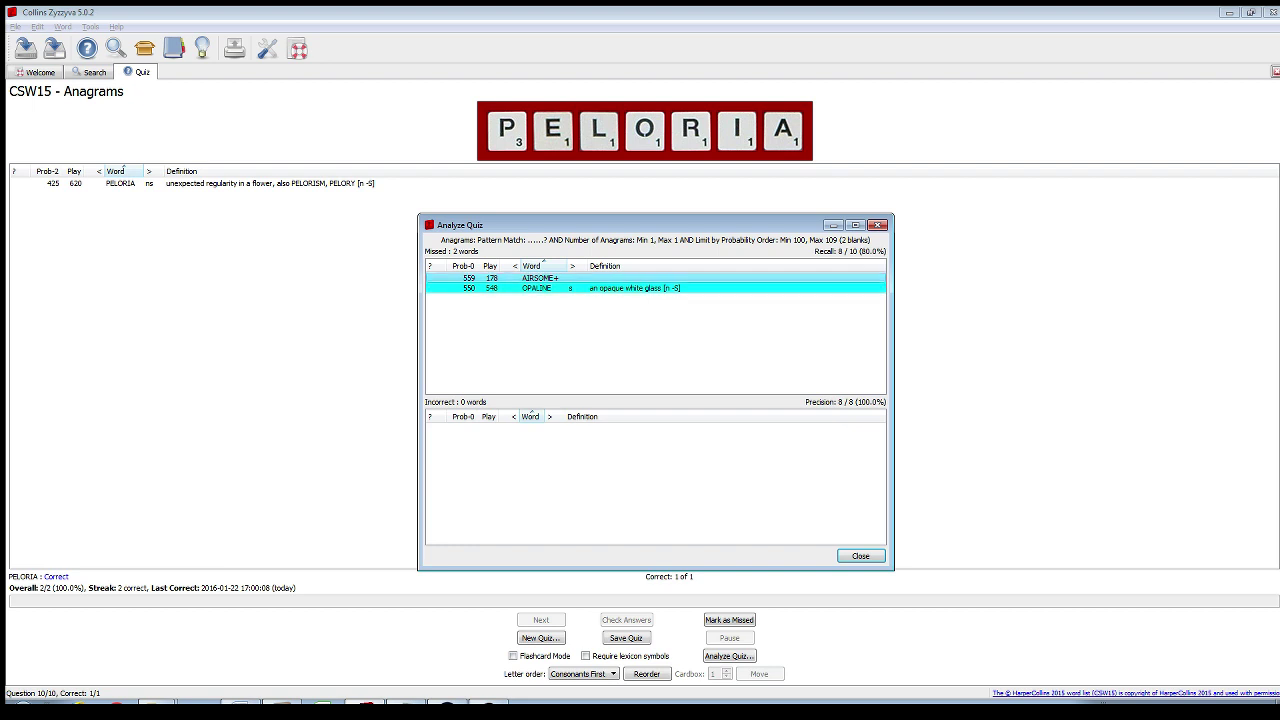
# - Examine the save options and existing saved lists for the missed words, and cancel without saving
pyautogui.rightClick(541, 279)
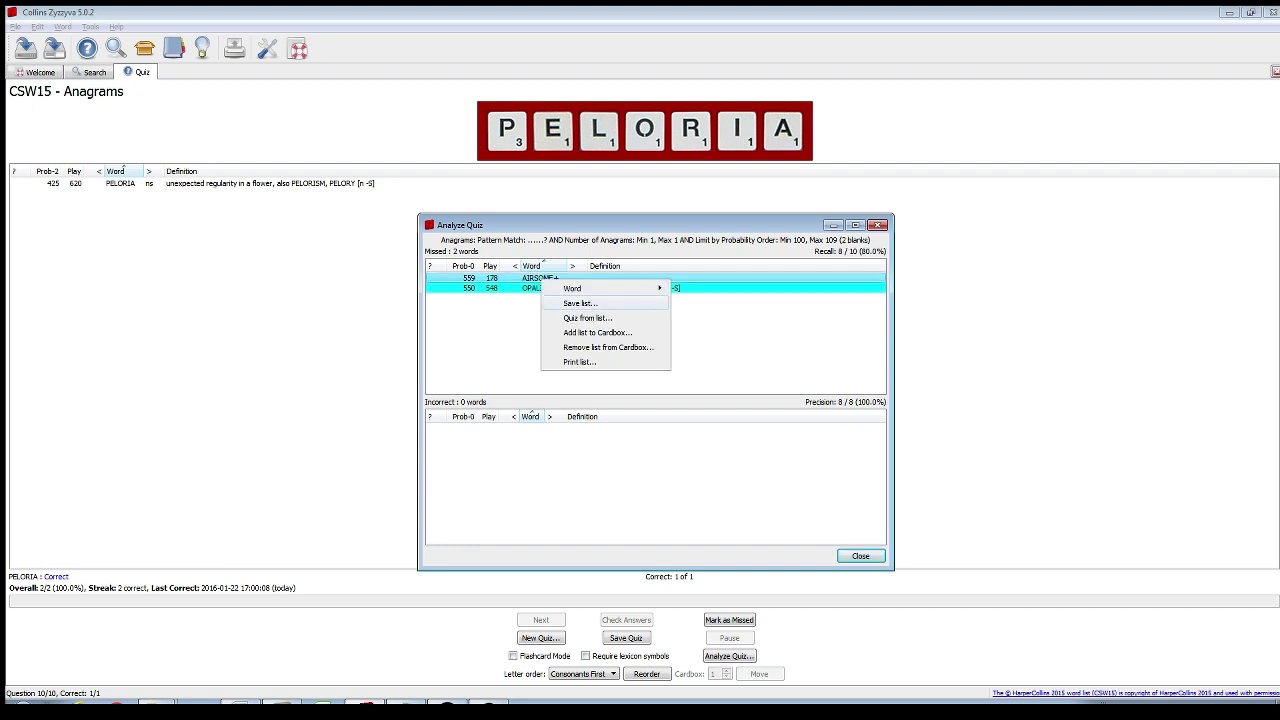
pyautogui.click(580, 303)
pyautogui.click(679, 346)
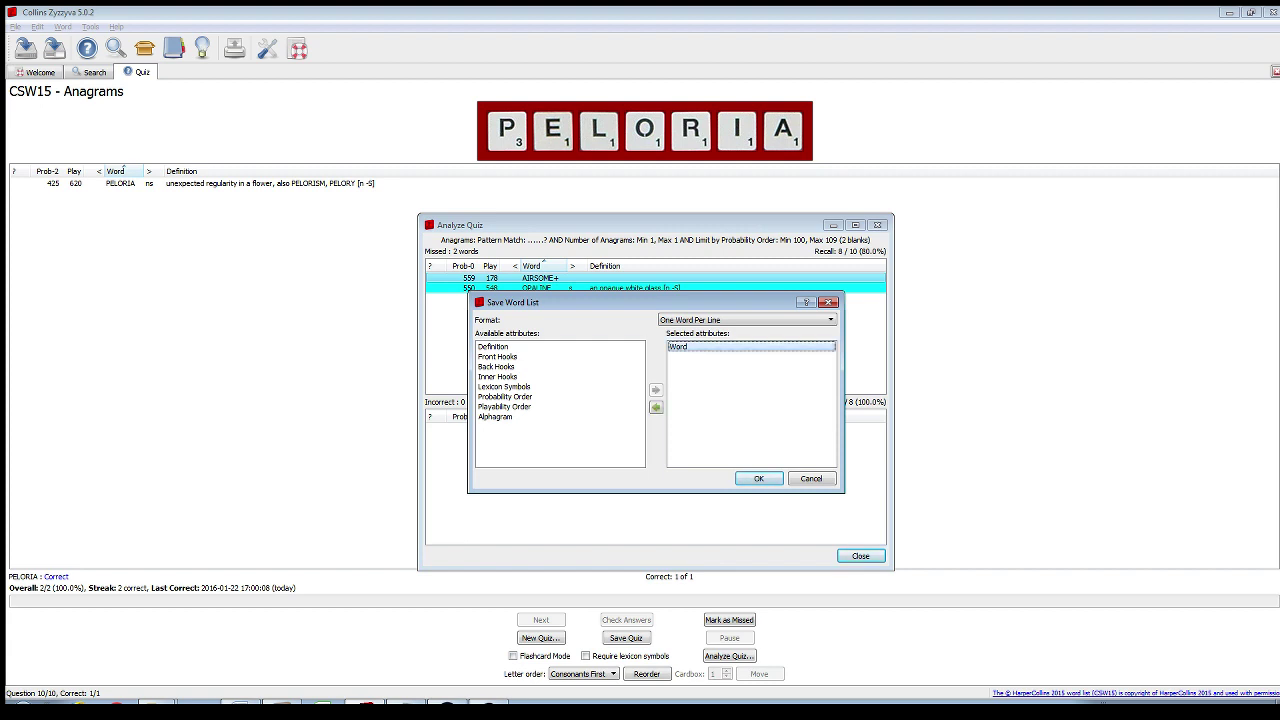
pyautogui.click(759, 478)
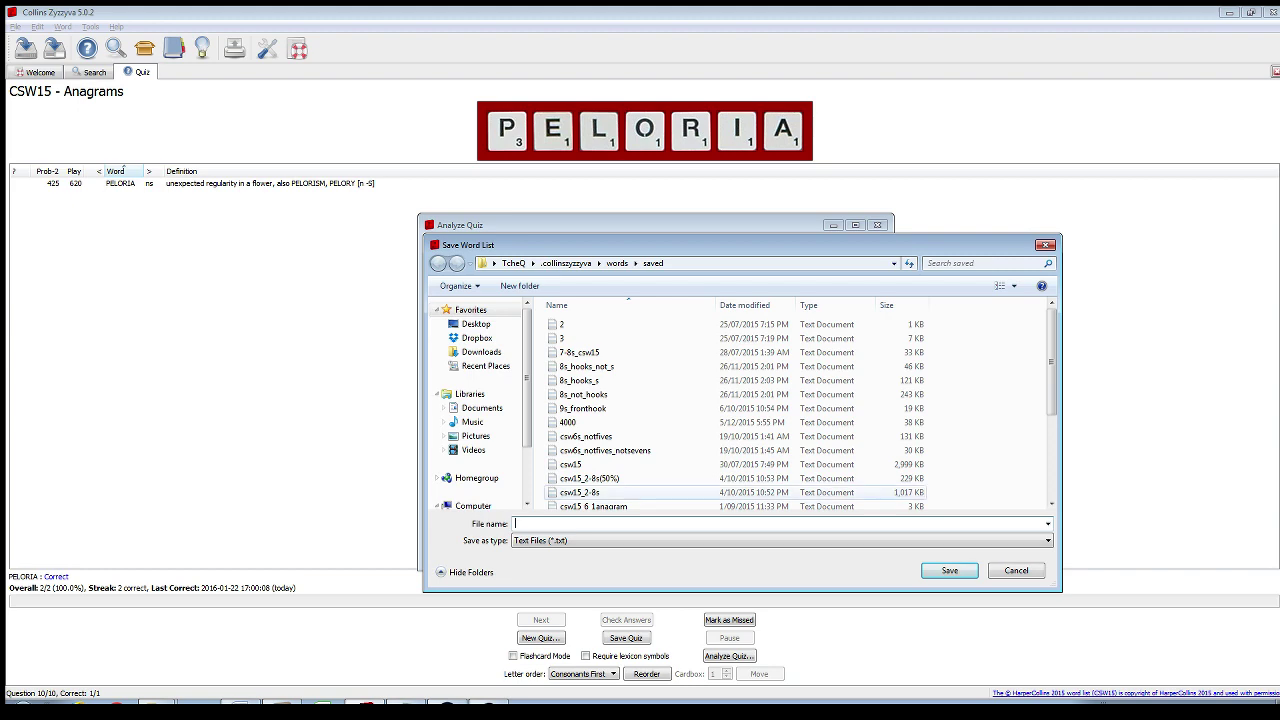
pyautogui.moveTo(1051, 368)
pyautogui.mouseDown()
pyautogui.moveTo(1051, 448)
pyautogui.moveTo(1051, 368)
pyautogui.mouseUp()
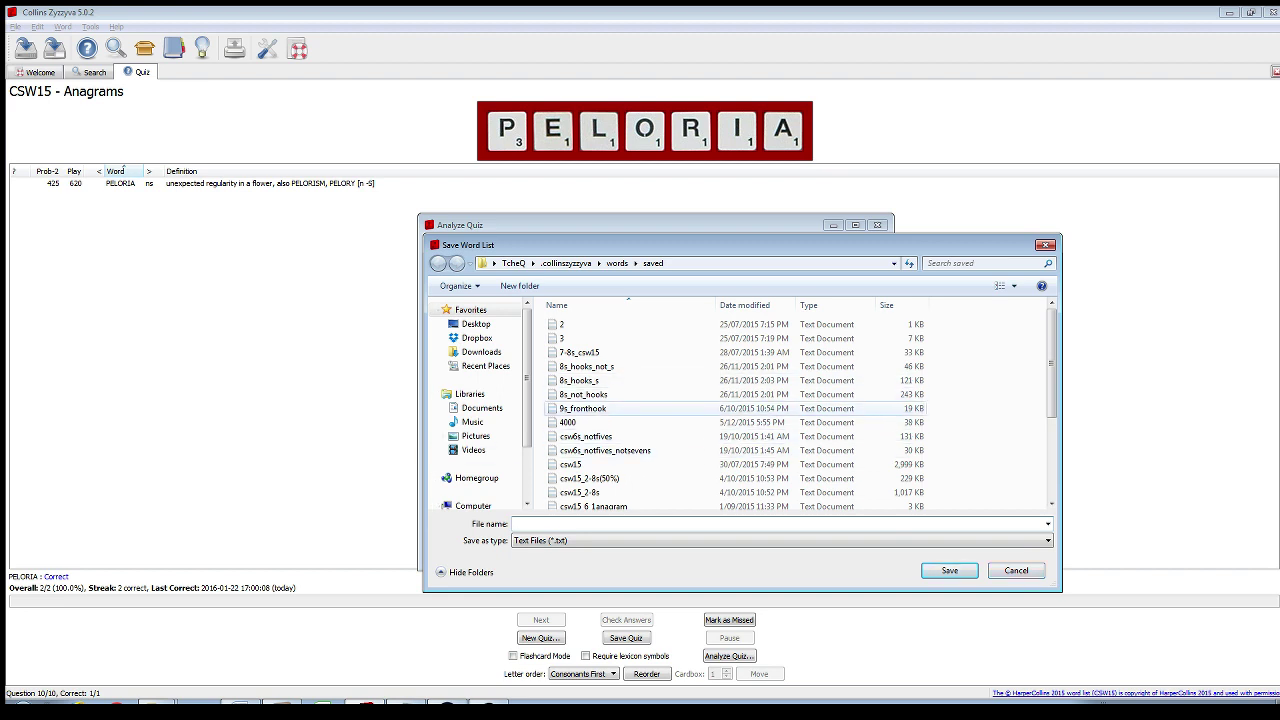
pyautogui.scroll(-1, 640, 393)
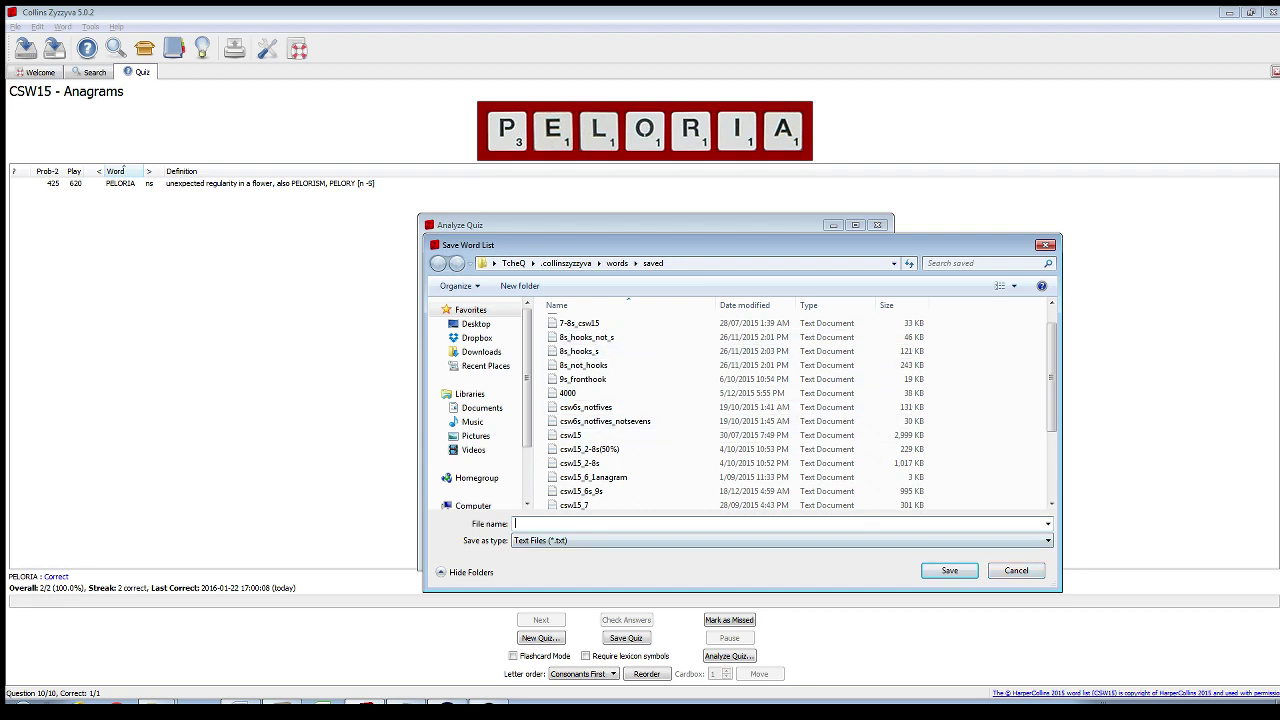
pyautogui.click(1016, 571)
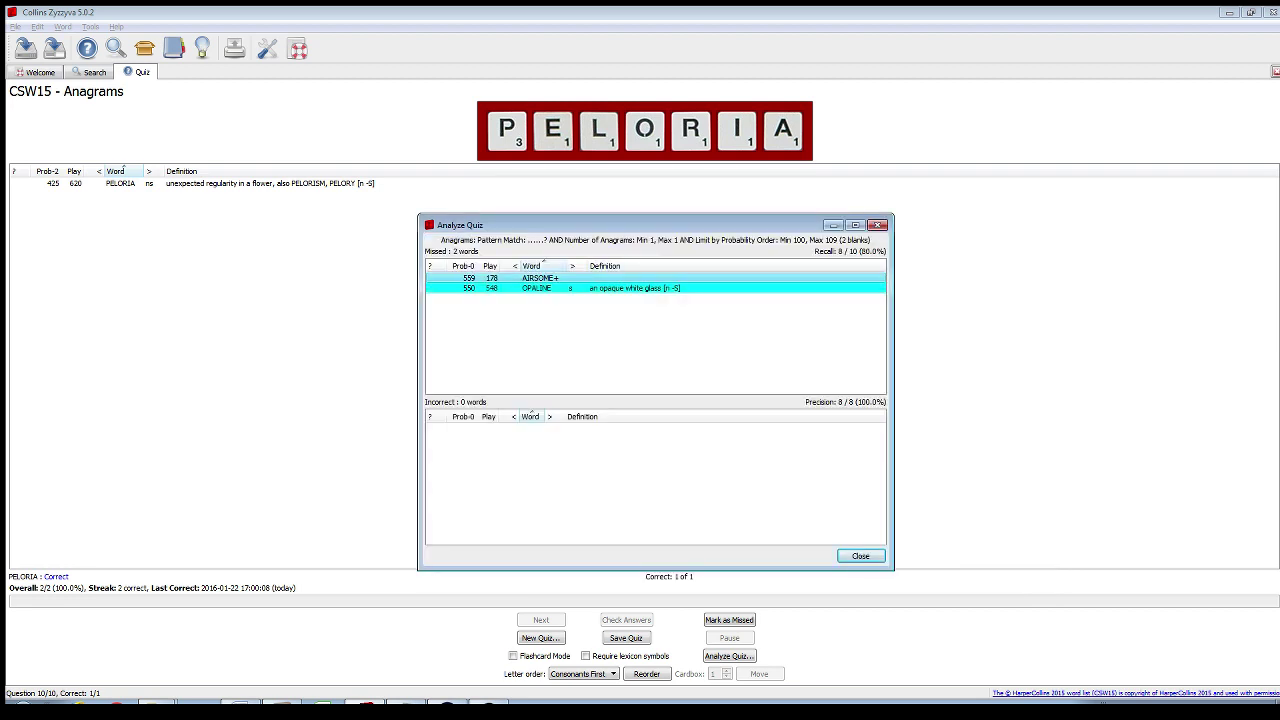
# - Examine the options for adding the missed words to the cardbox, and cancel without adding them
pyautogui.rightClick(521, 281)
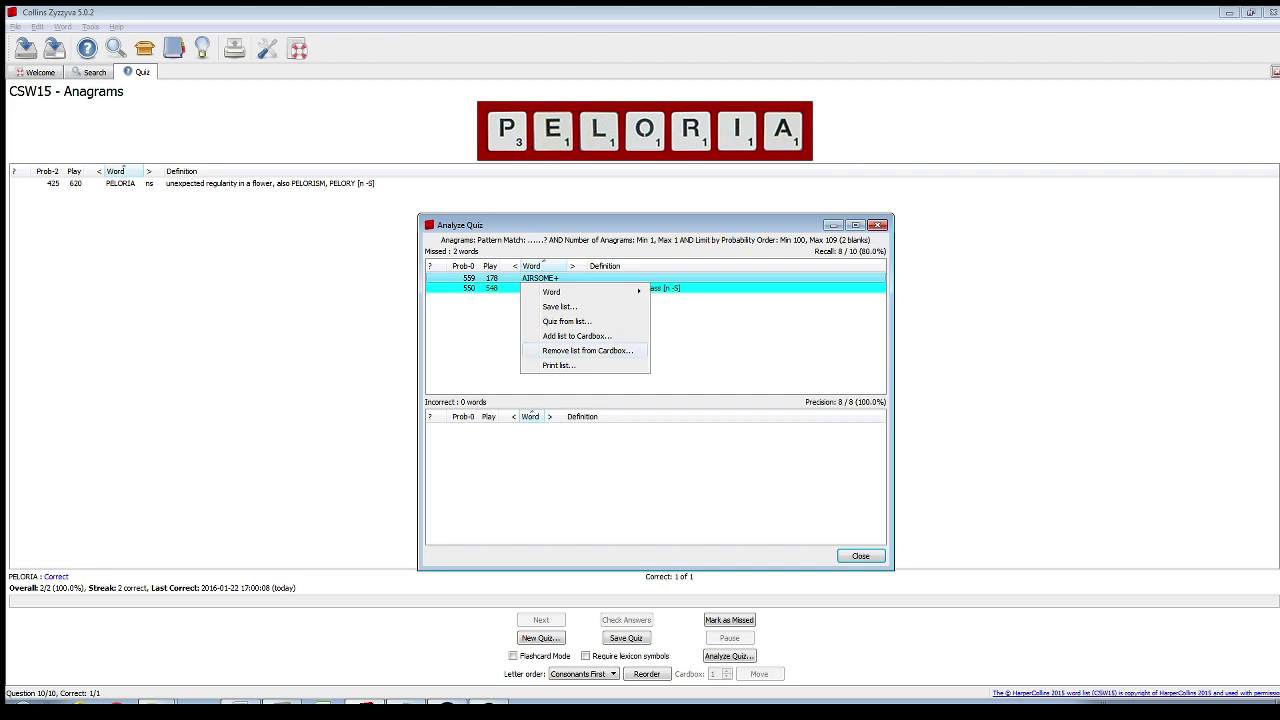
pyautogui.press('Return')
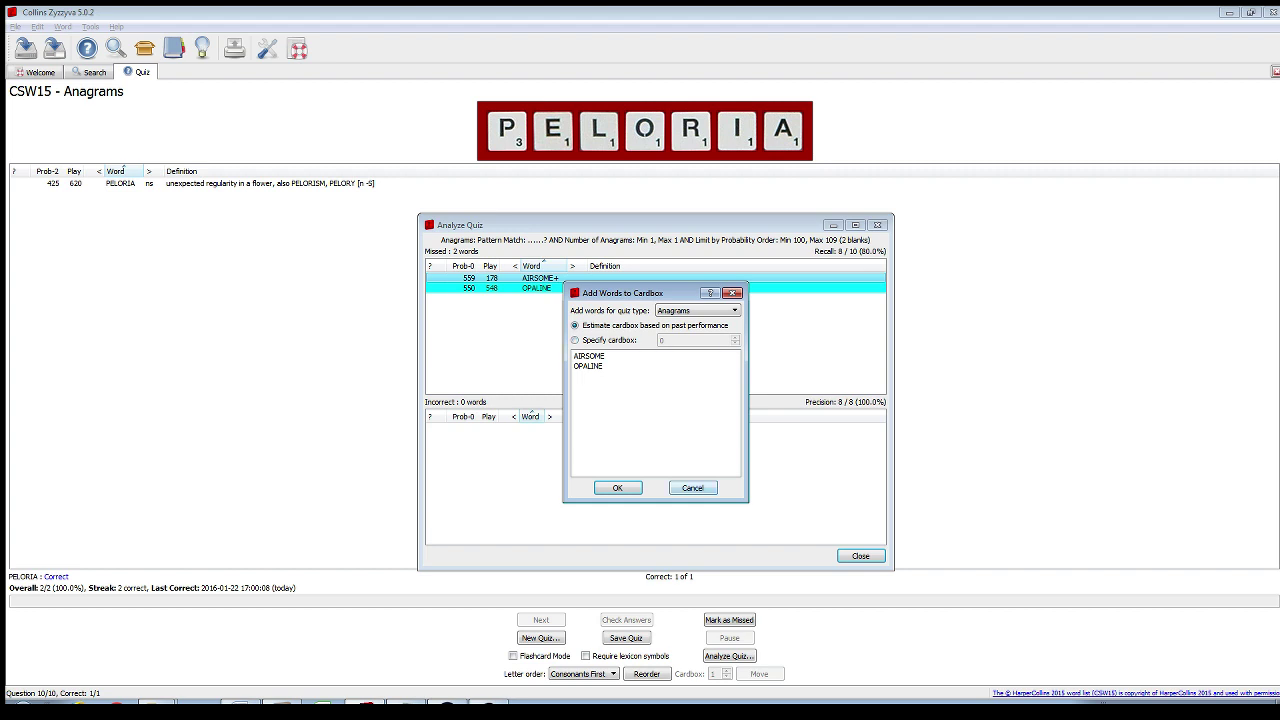
pyautogui.click(693, 488)
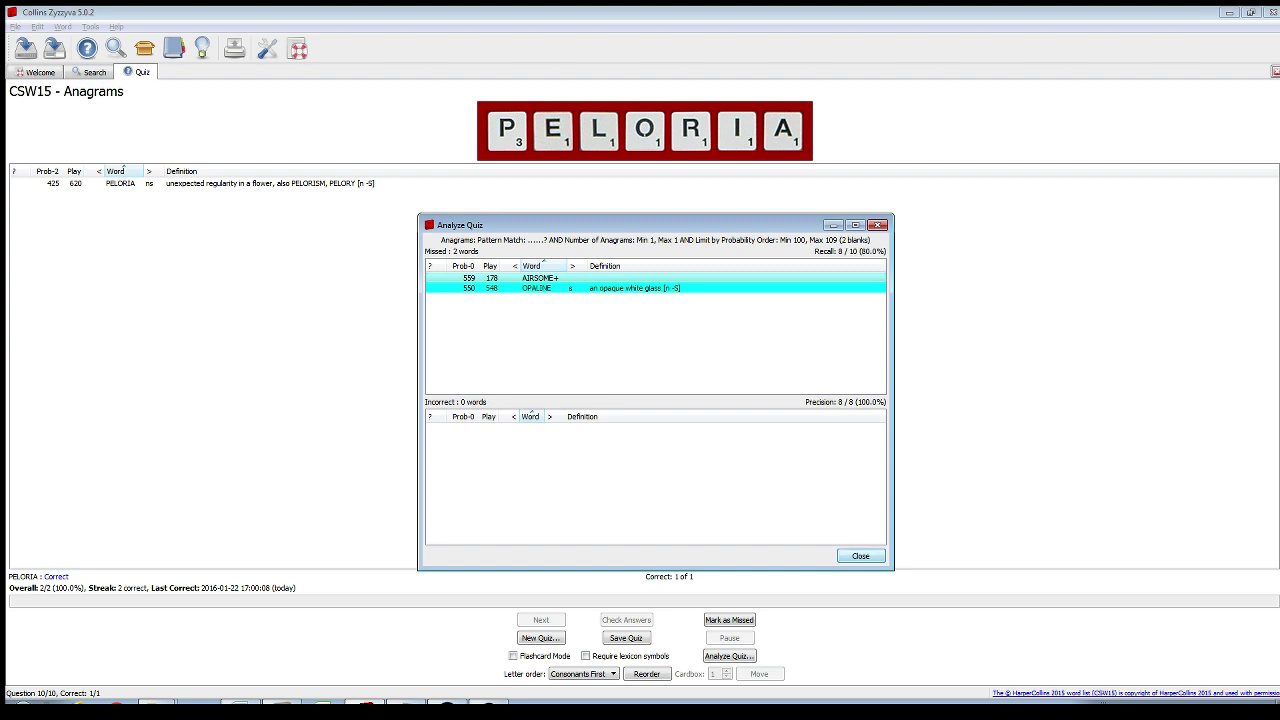
# - Close the analysis and the finished quiz without saving, and open the setup for a new quiz
pyautogui.click(860, 556)
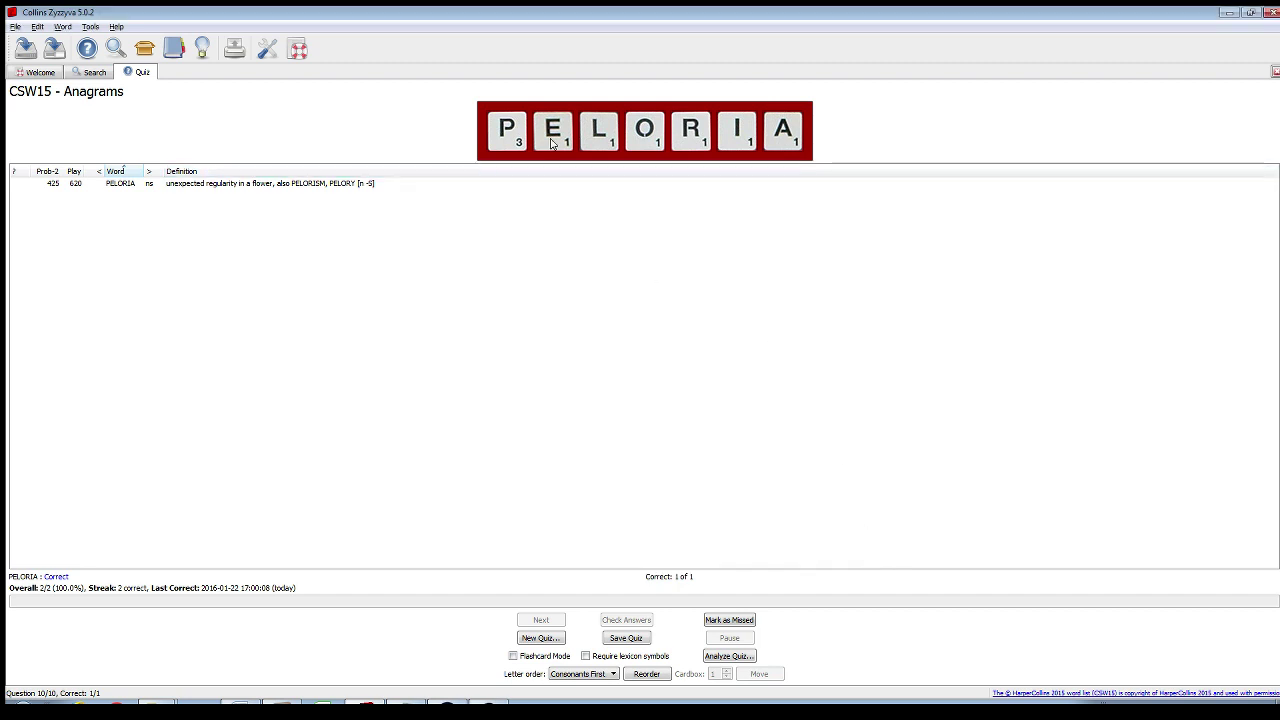
pyautogui.click(1275, 72)
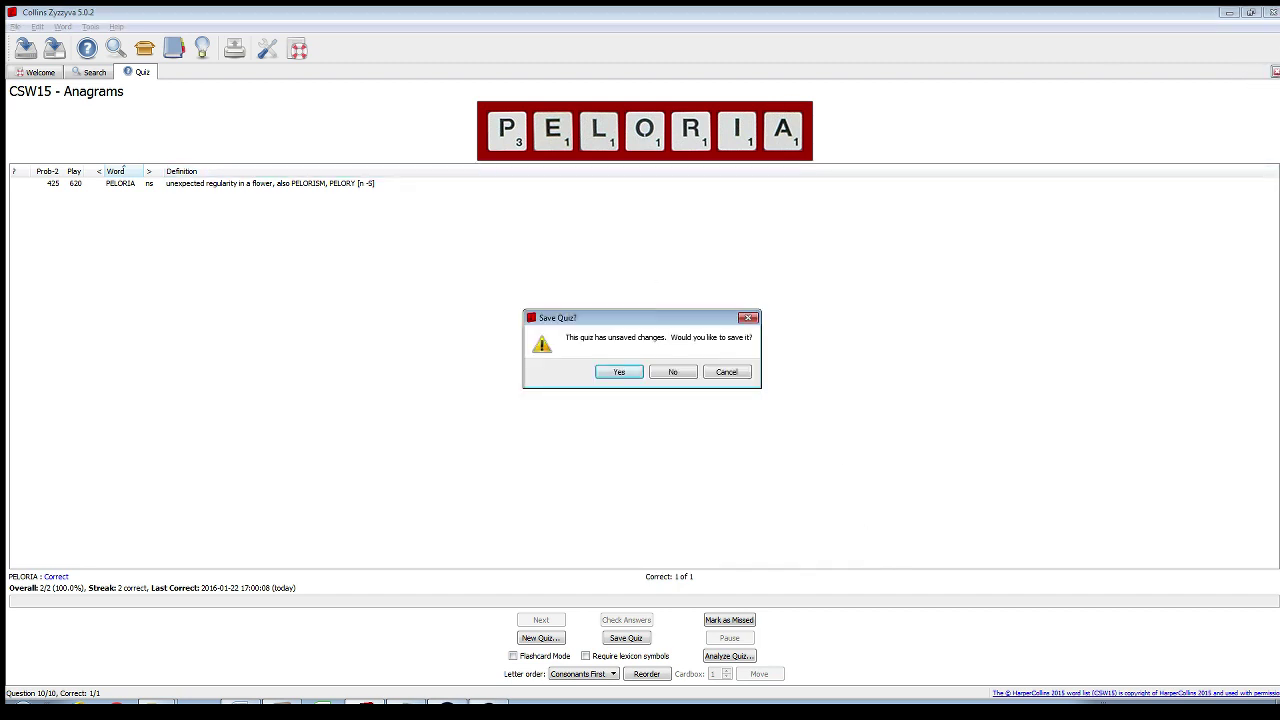
pyautogui.click(672, 372)
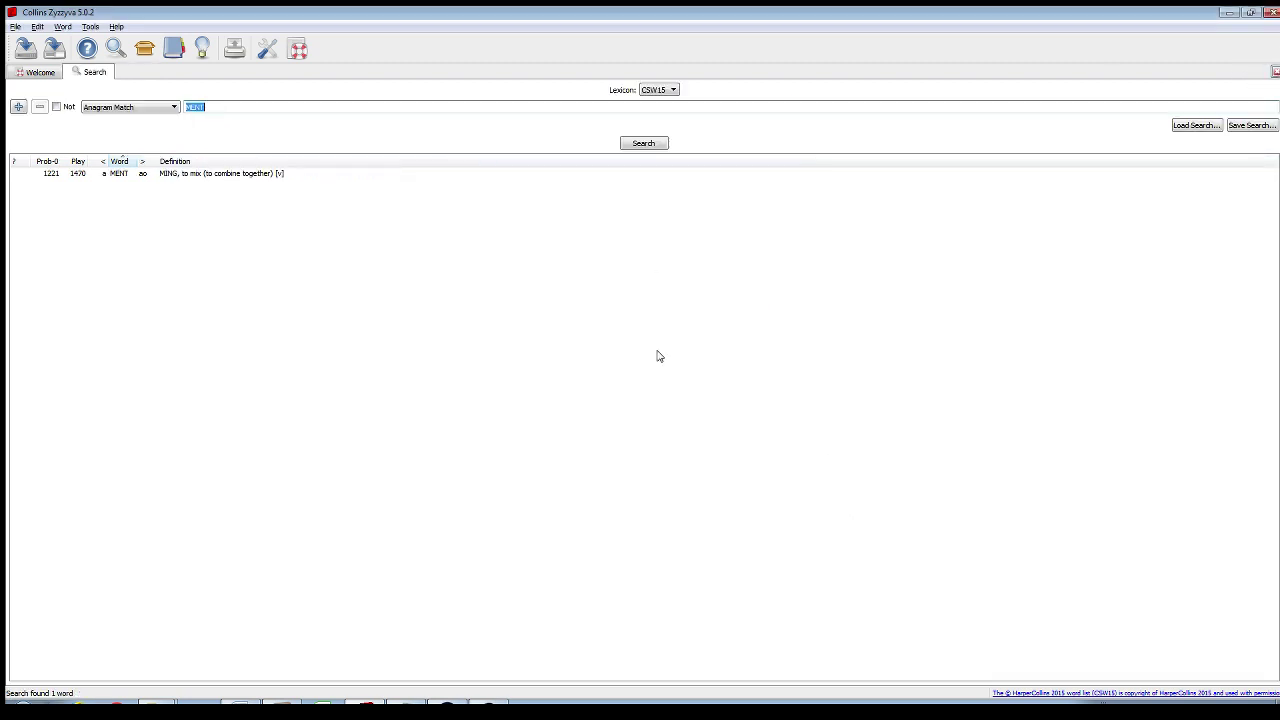
pyautogui.click(15, 26)
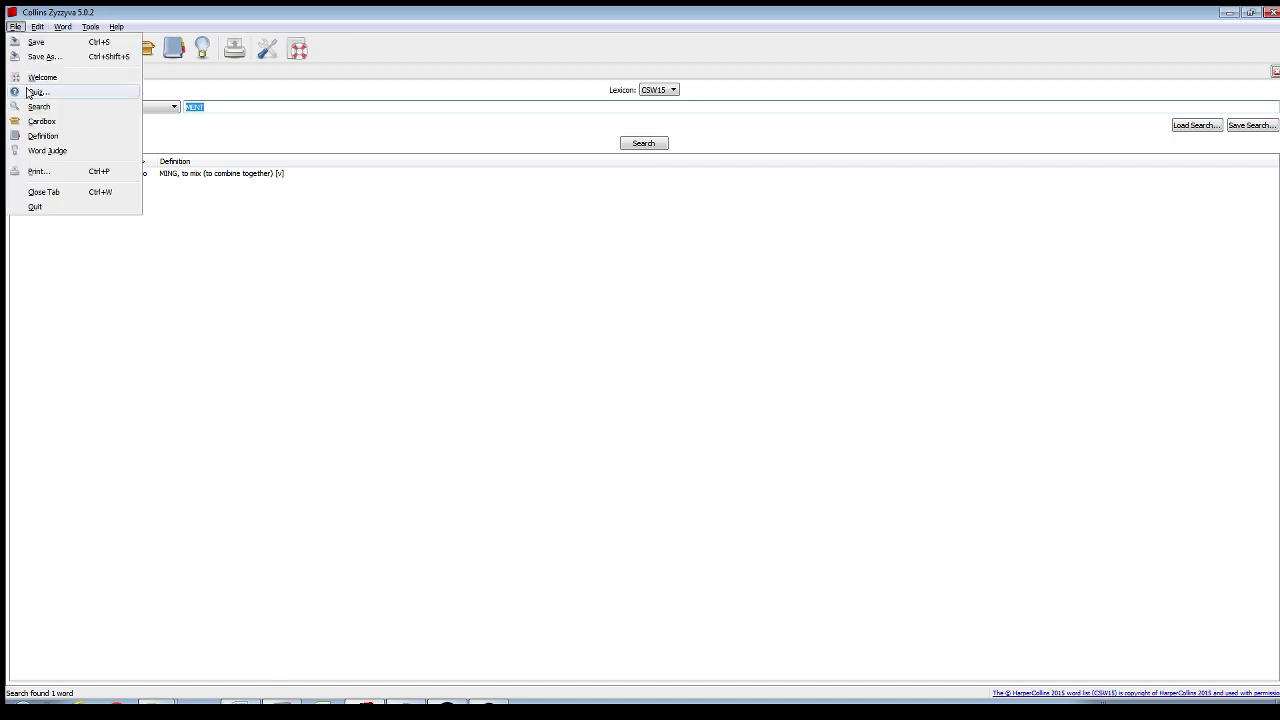
pyautogui.click(37, 92)
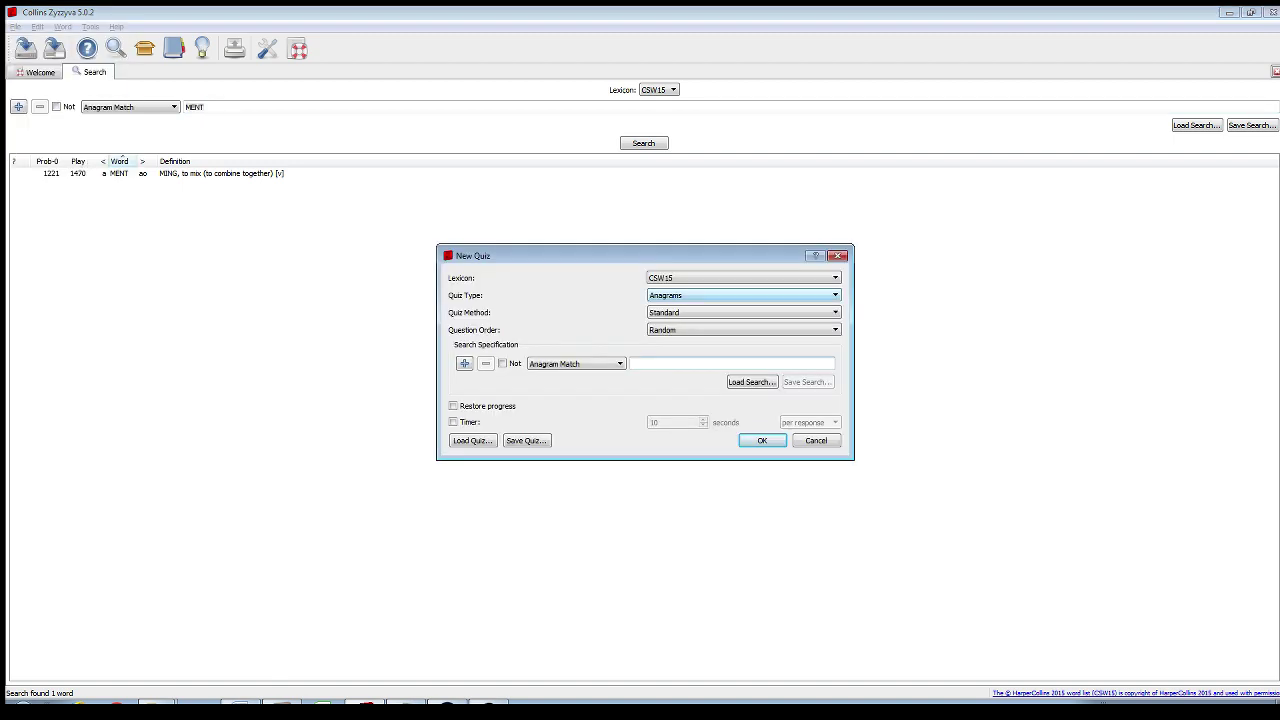
# - Try the Cardbox quiz method with its options for all available or only matching words, and return the method to Standard
pyautogui.hotkey('alt', 'Down')
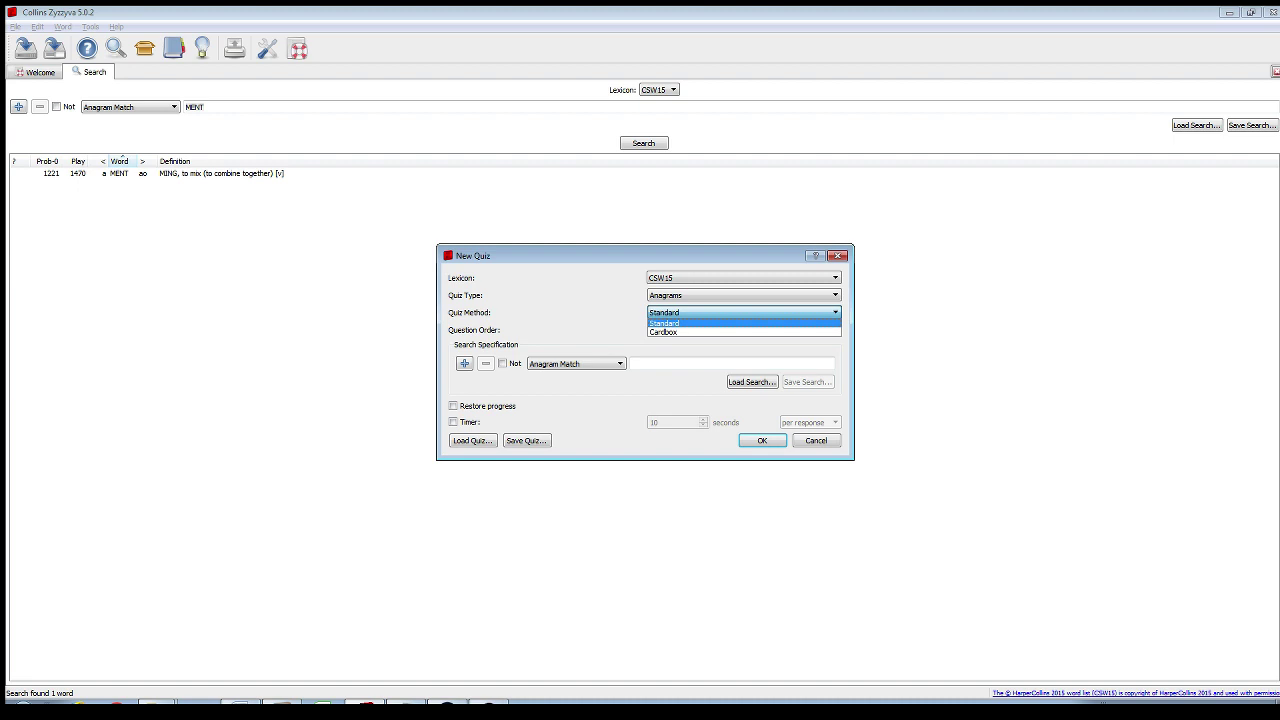
pyautogui.press('Down')
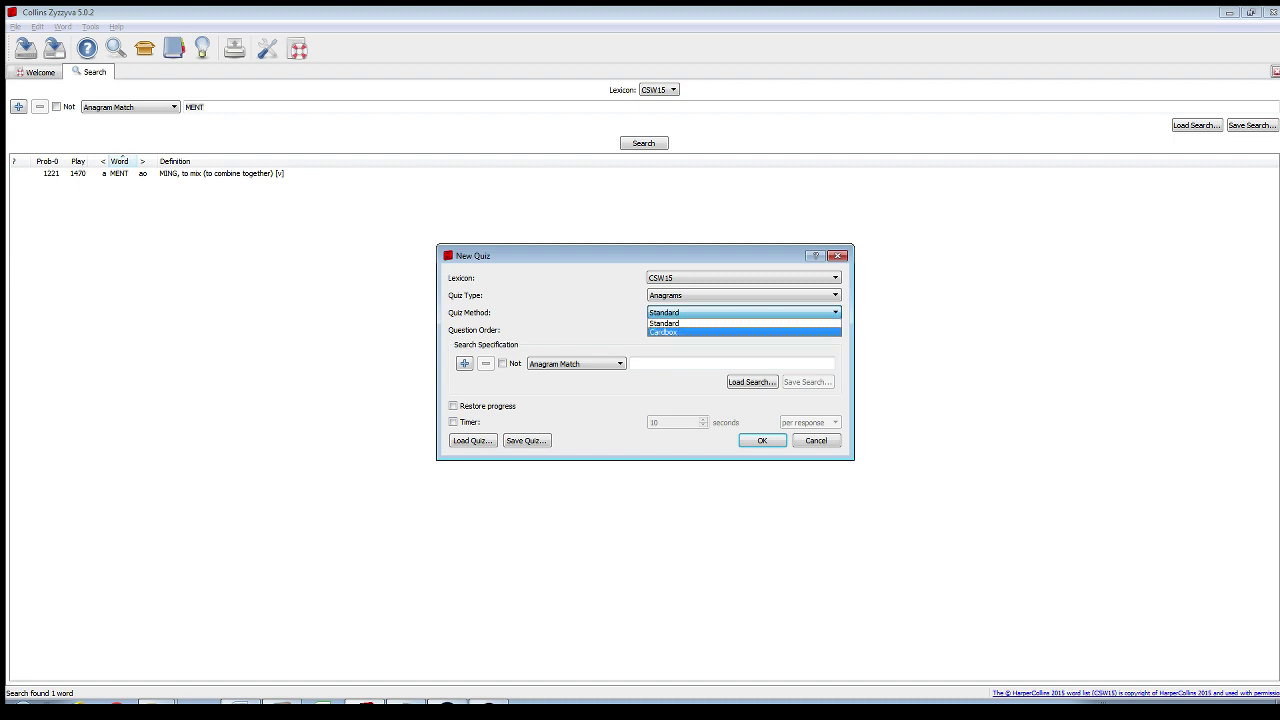
pyautogui.press('Return')
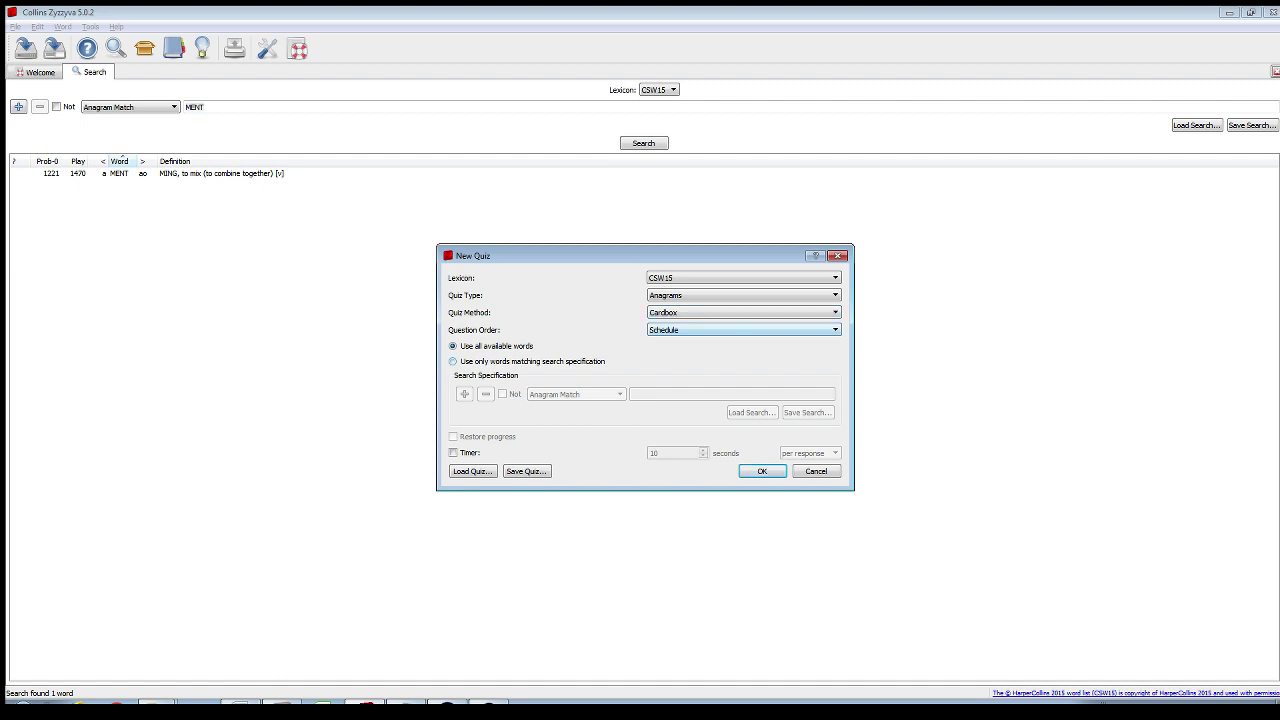
pyautogui.click(454, 361)
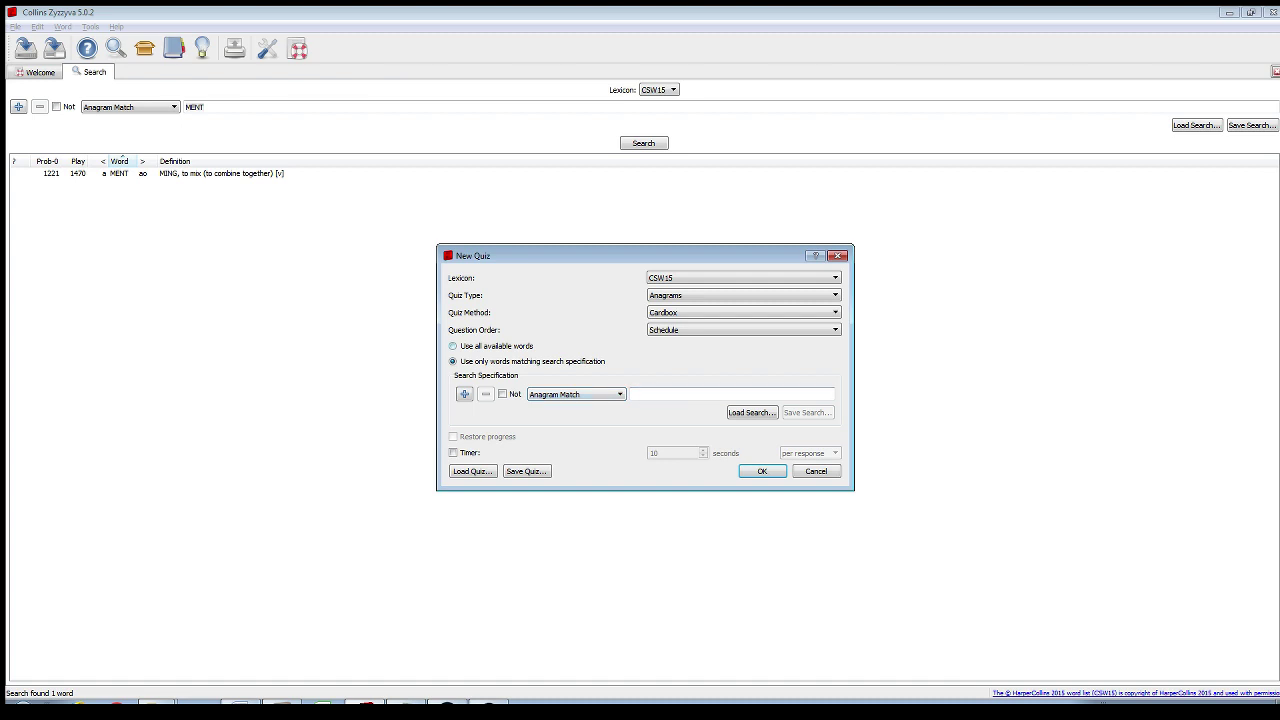
pyautogui.click(453, 346)
pyautogui.click(743, 313)
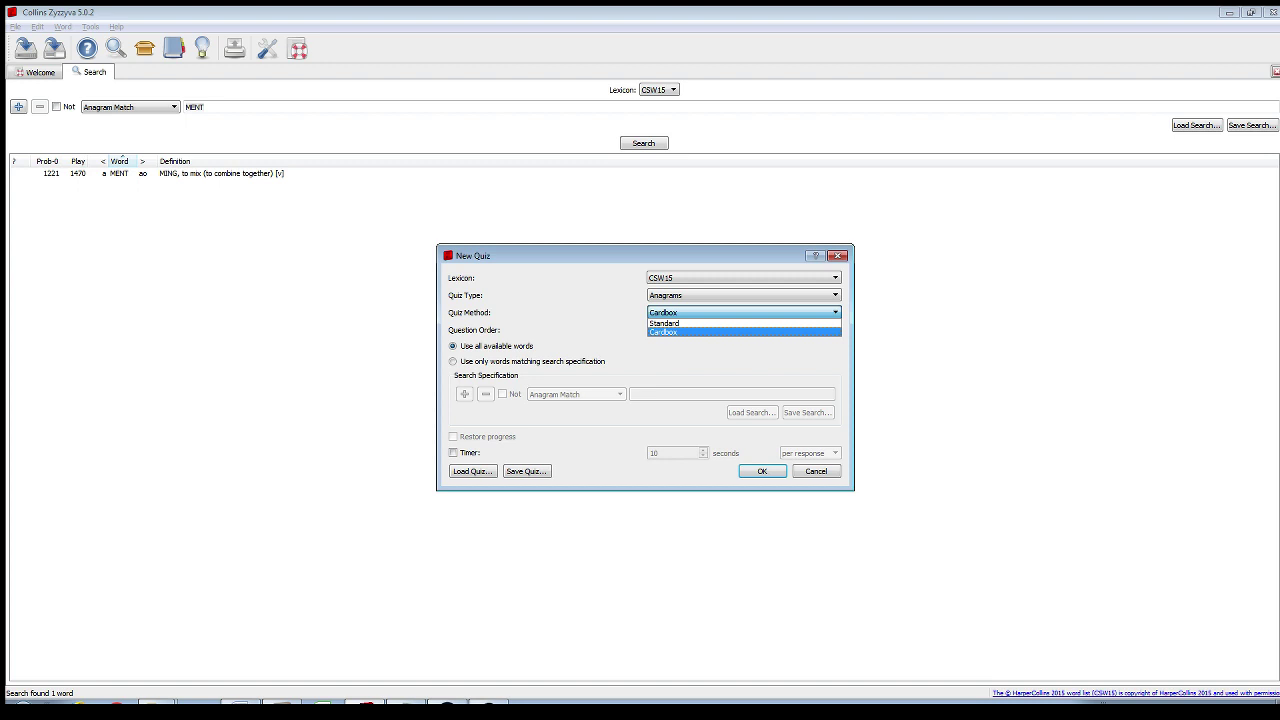
pyautogui.click(743, 323)
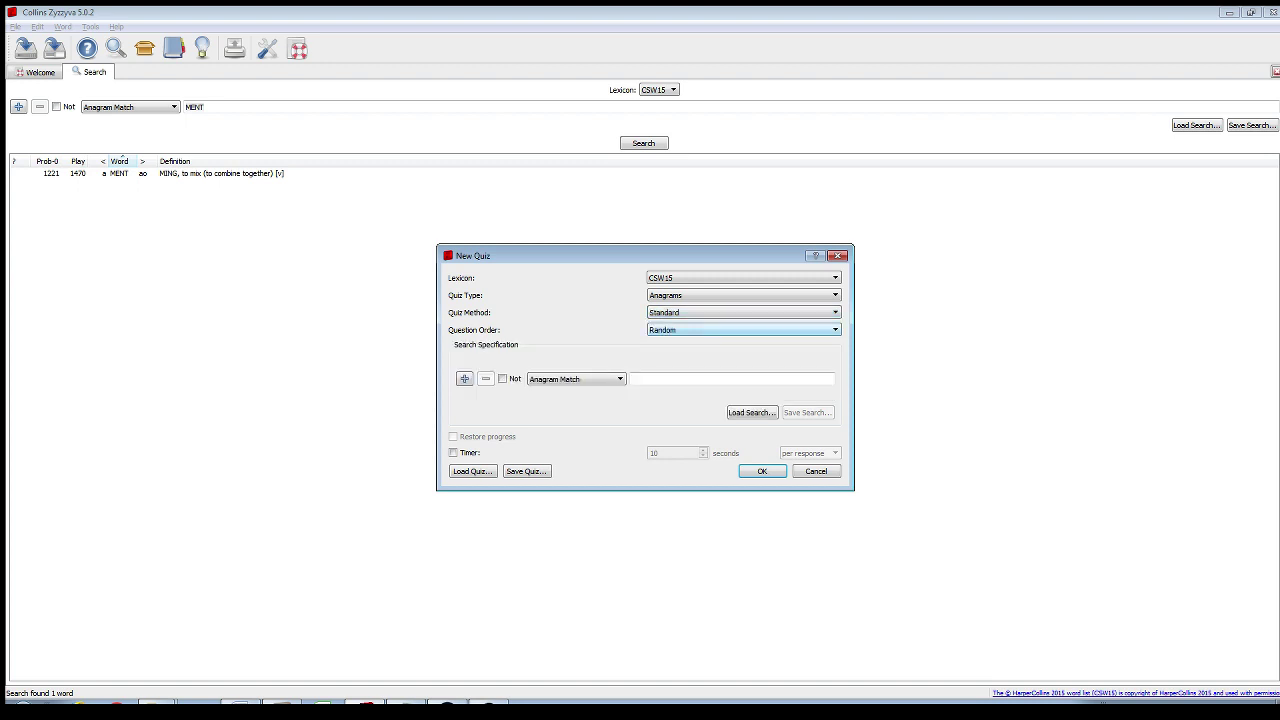
# - Start the standard anagram quiz in random question order with the Anagram Match search WU..
pyautogui.click(743, 330)
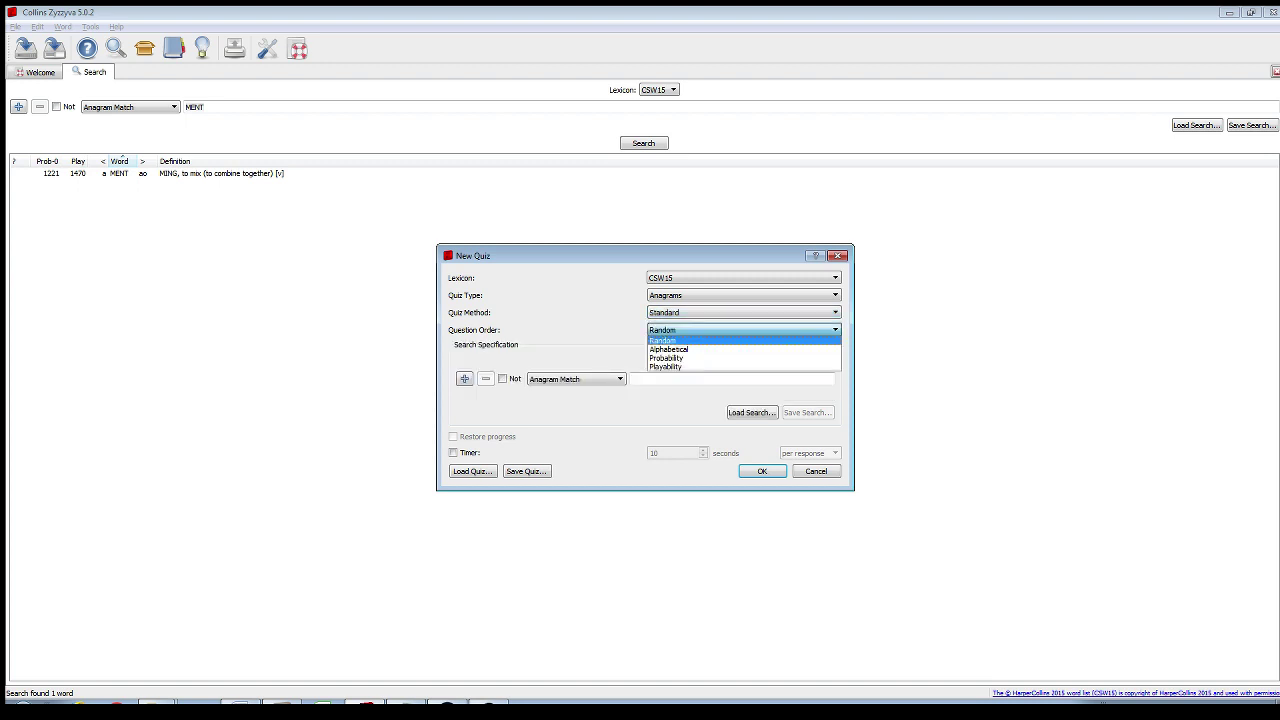
pyautogui.click(743, 340)
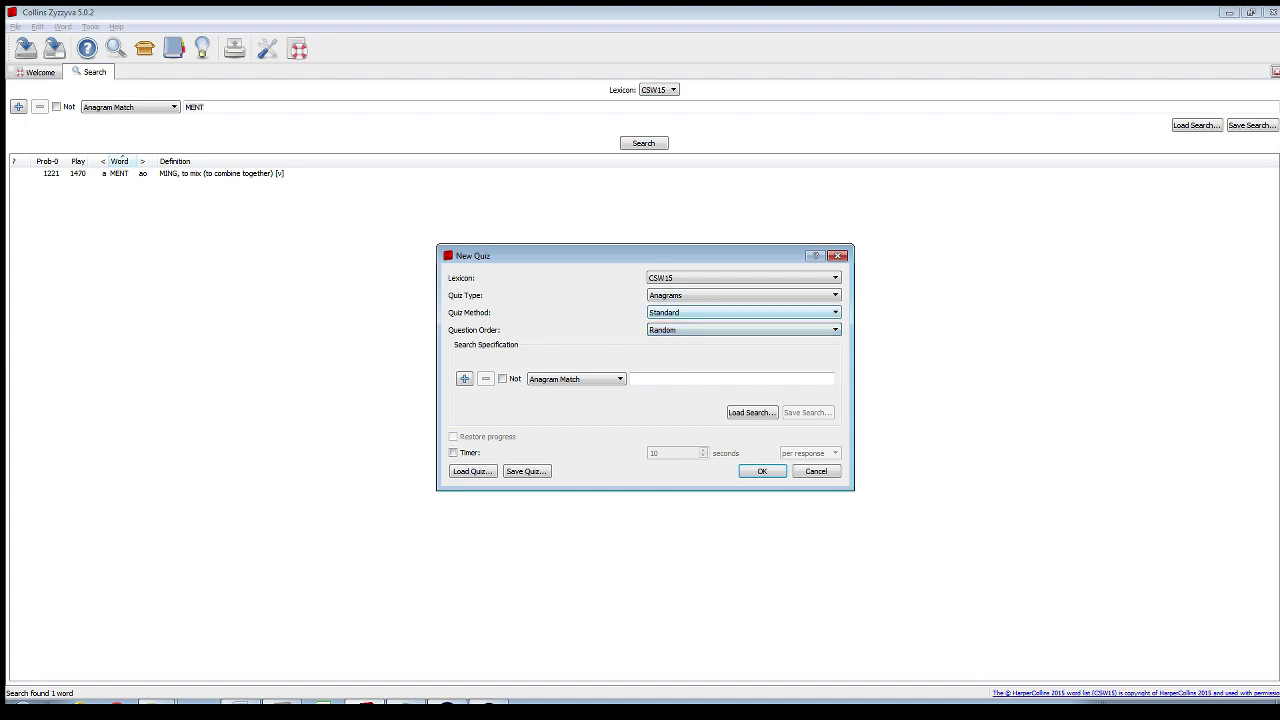
pyautogui.click(575, 379)
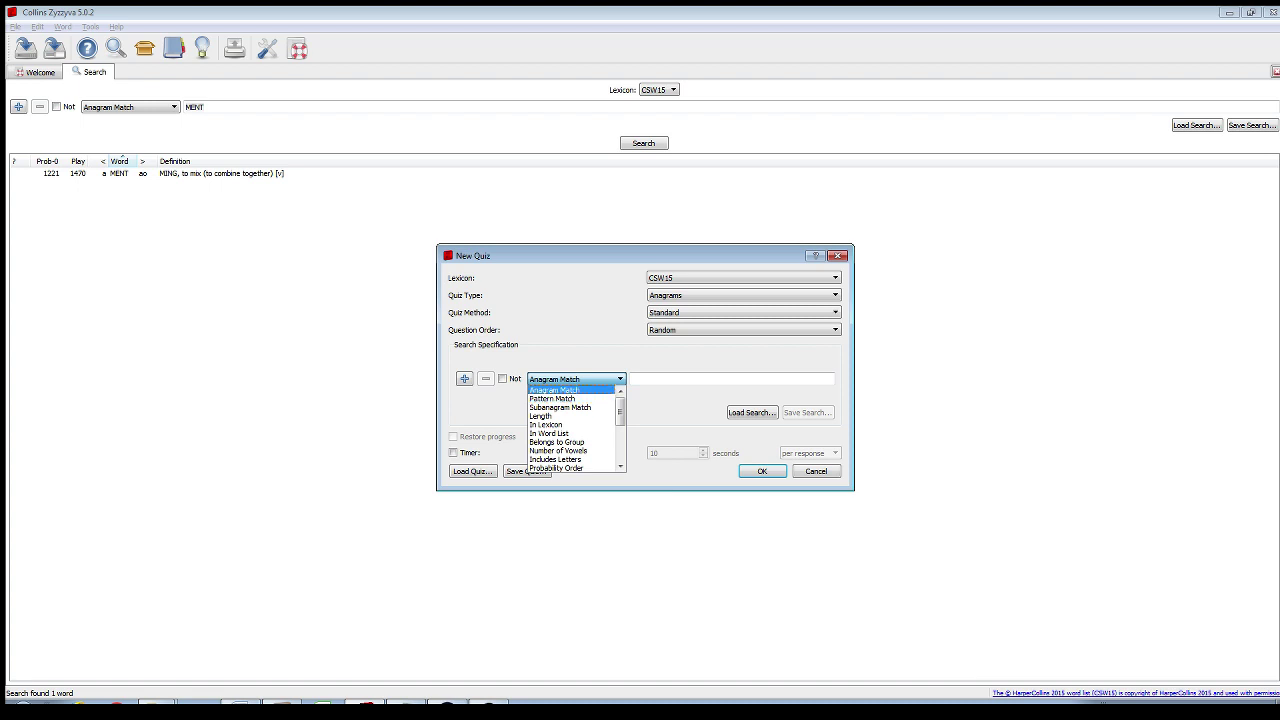
pyautogui.click(555, 390)
pyautogui.click(660, 379)
pyautogui.write('WU..')
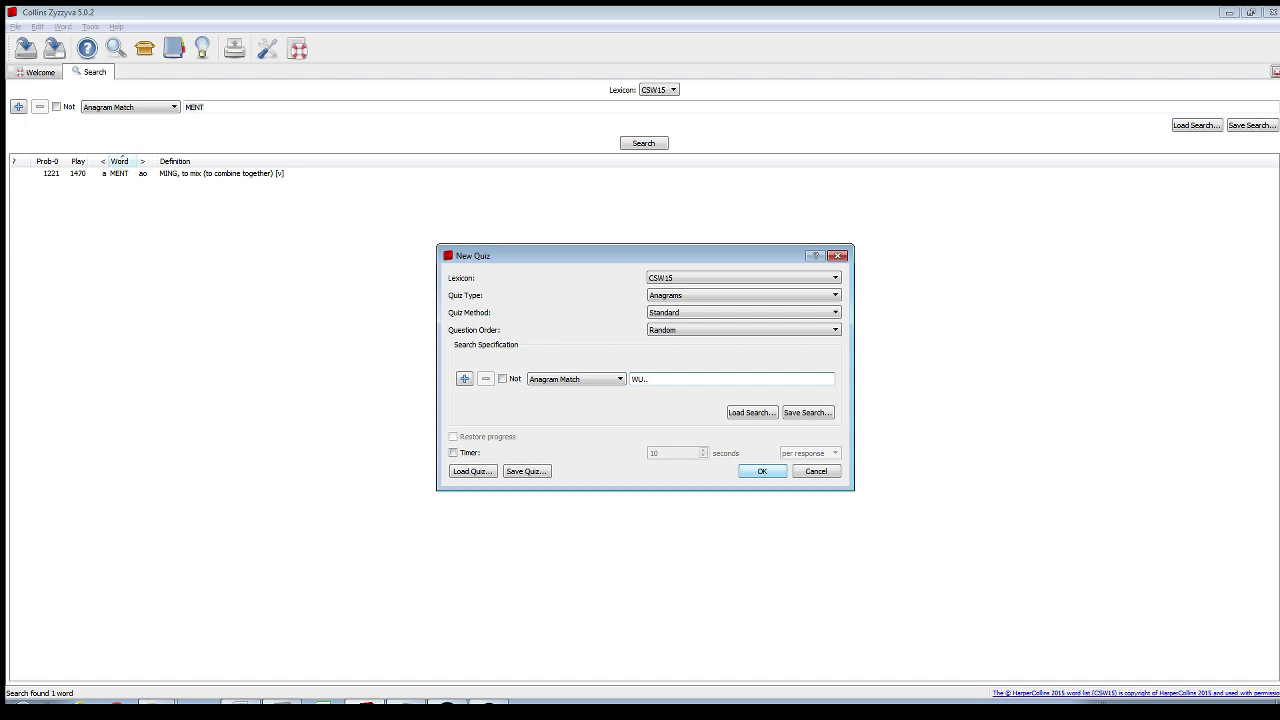
pyautogui.click(762, 471)
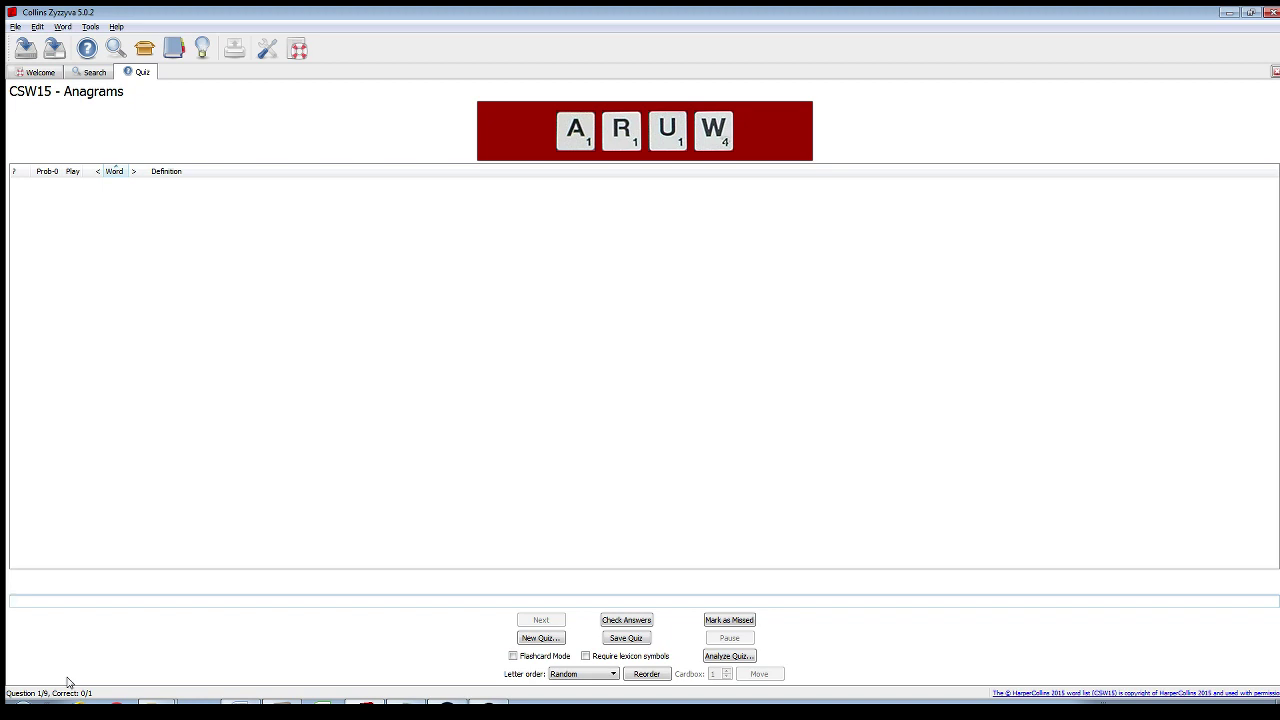
# - Answer the first two quiz questions with WAUR and WAUK, and advance to the third question
pyautogui.write('WAUR')
pyautogui.press('Return')
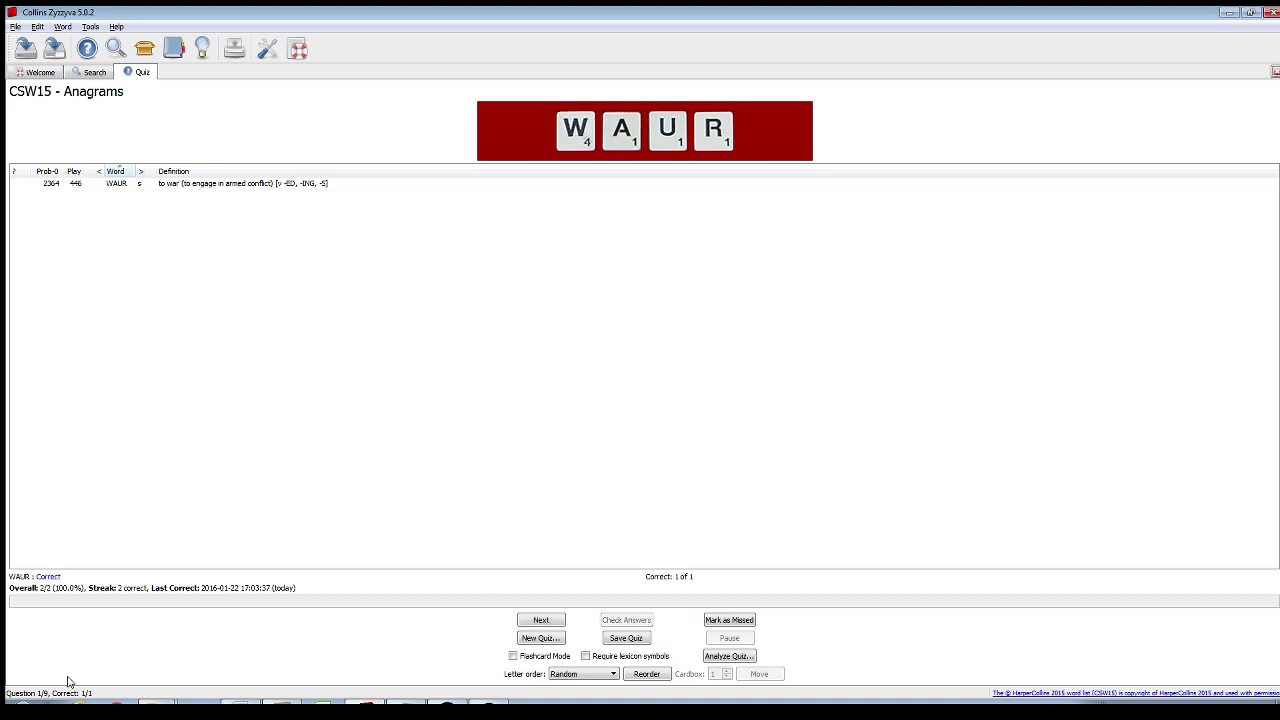
pyautogui.press('Return')
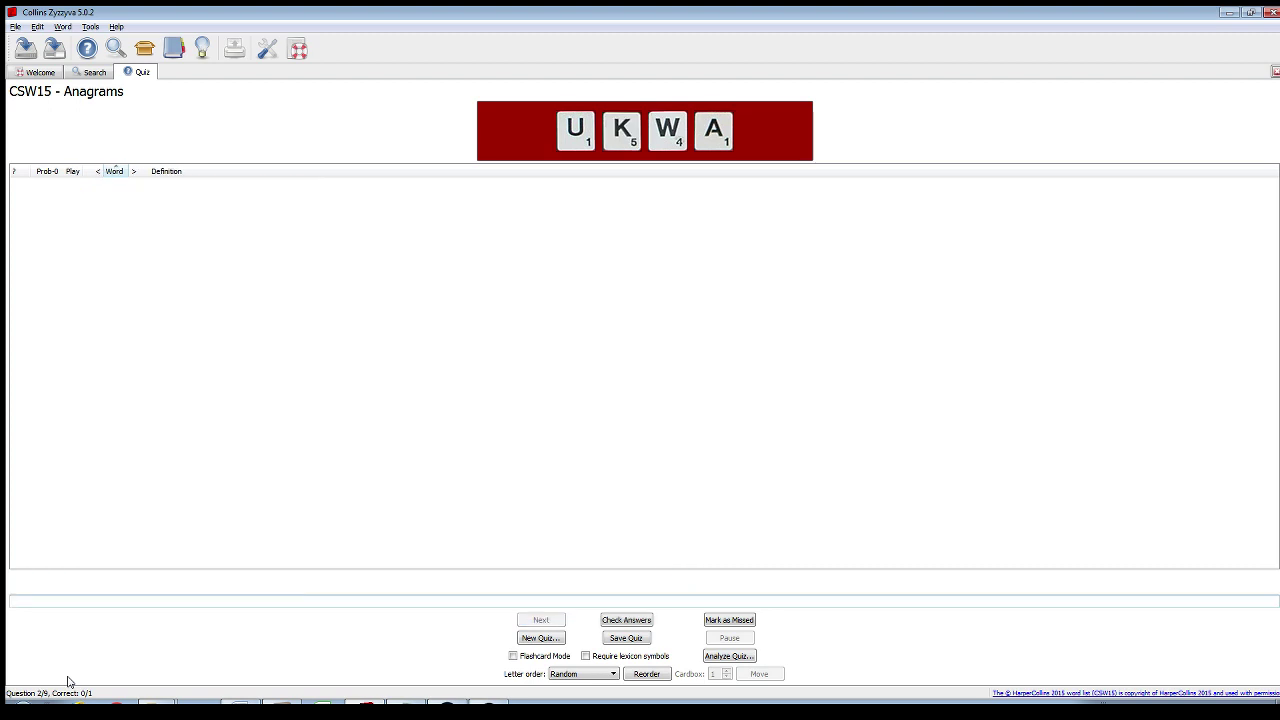
pyautogui.write('WAUK')
pyautogui.press('Return')
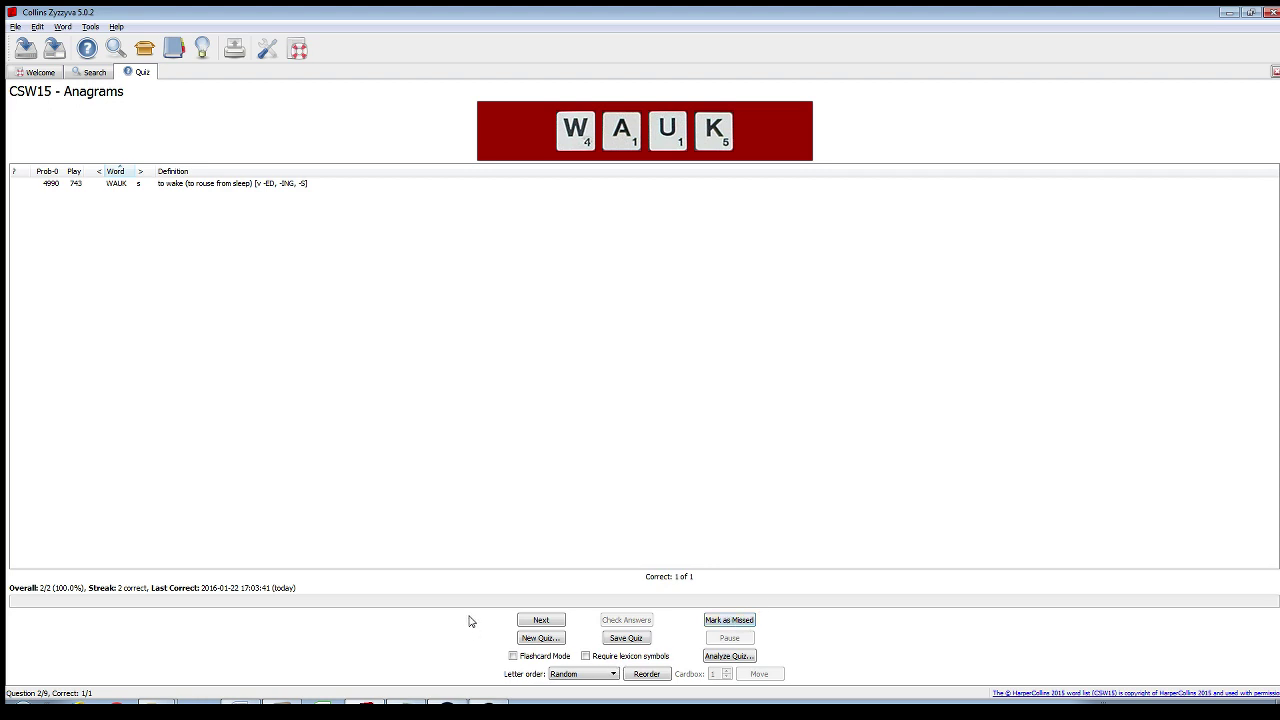
pyautogui.press('Return')
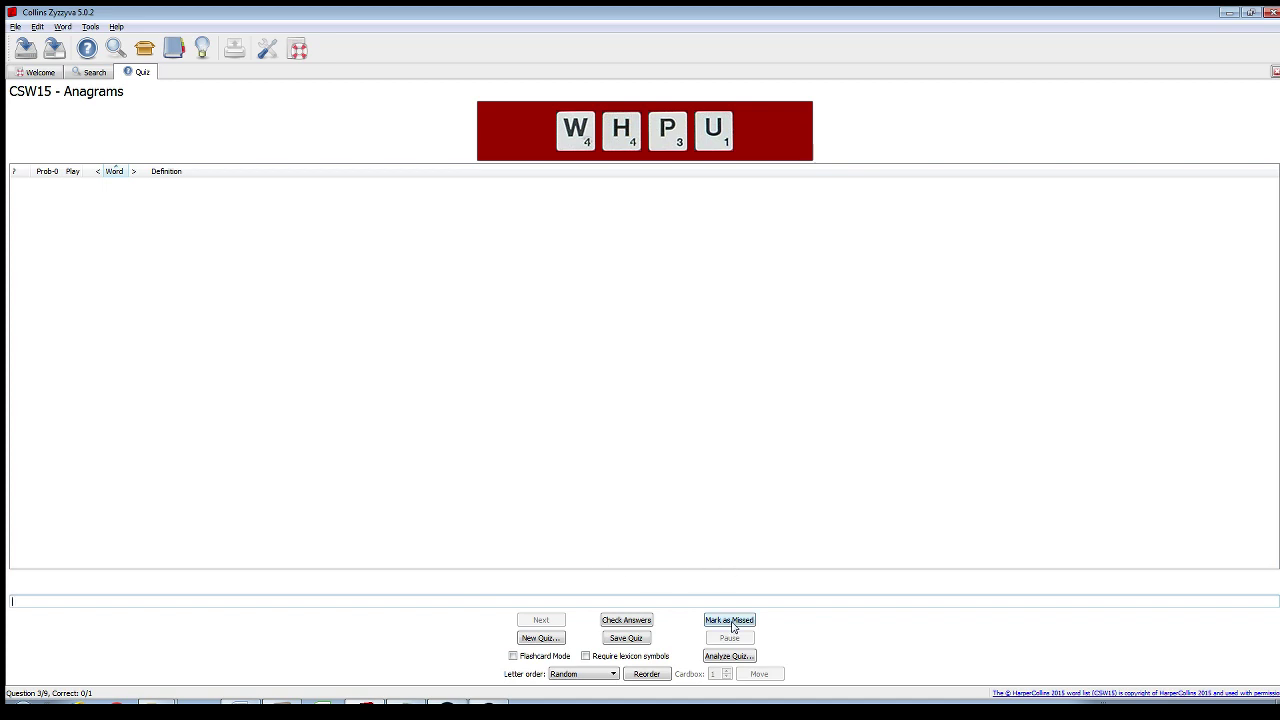
# - Answer the third question with WHUP, and mark the fourth and fifth questions as correct
pyautogui.write('whup')
pyautogui.press('Return')
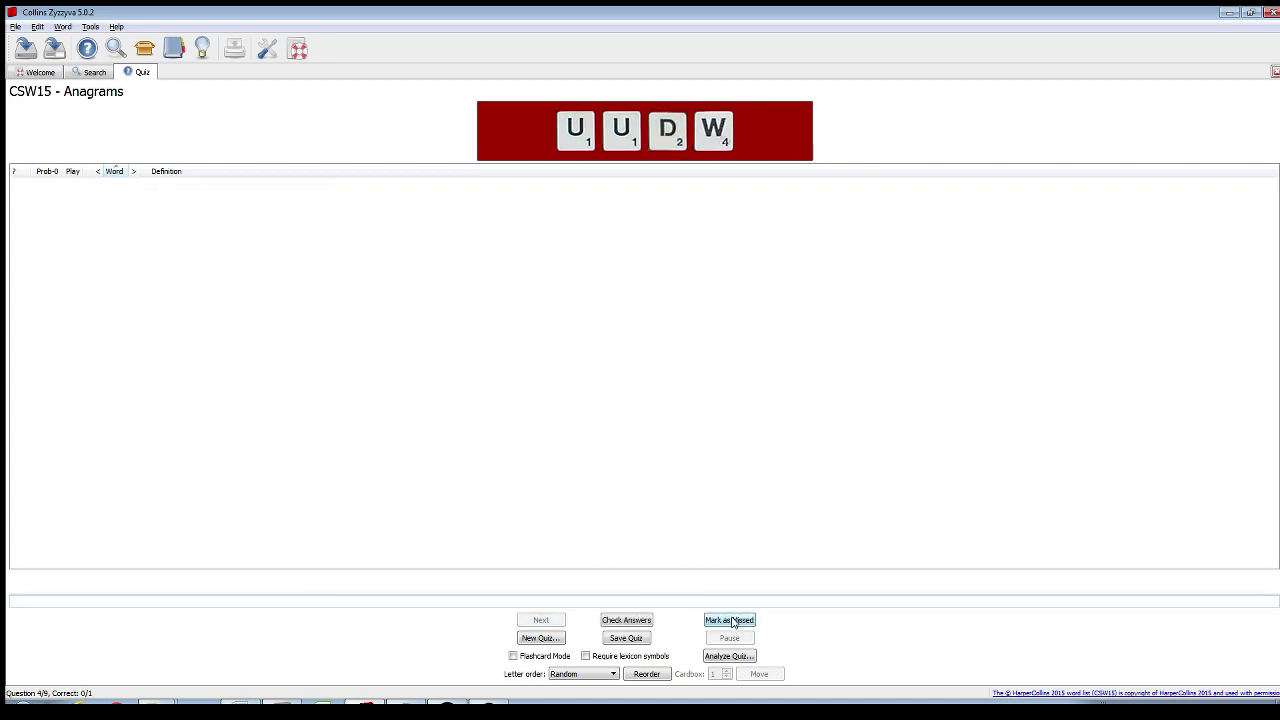
pyautogui.click(731, 622)
pyautogui.press('Return')
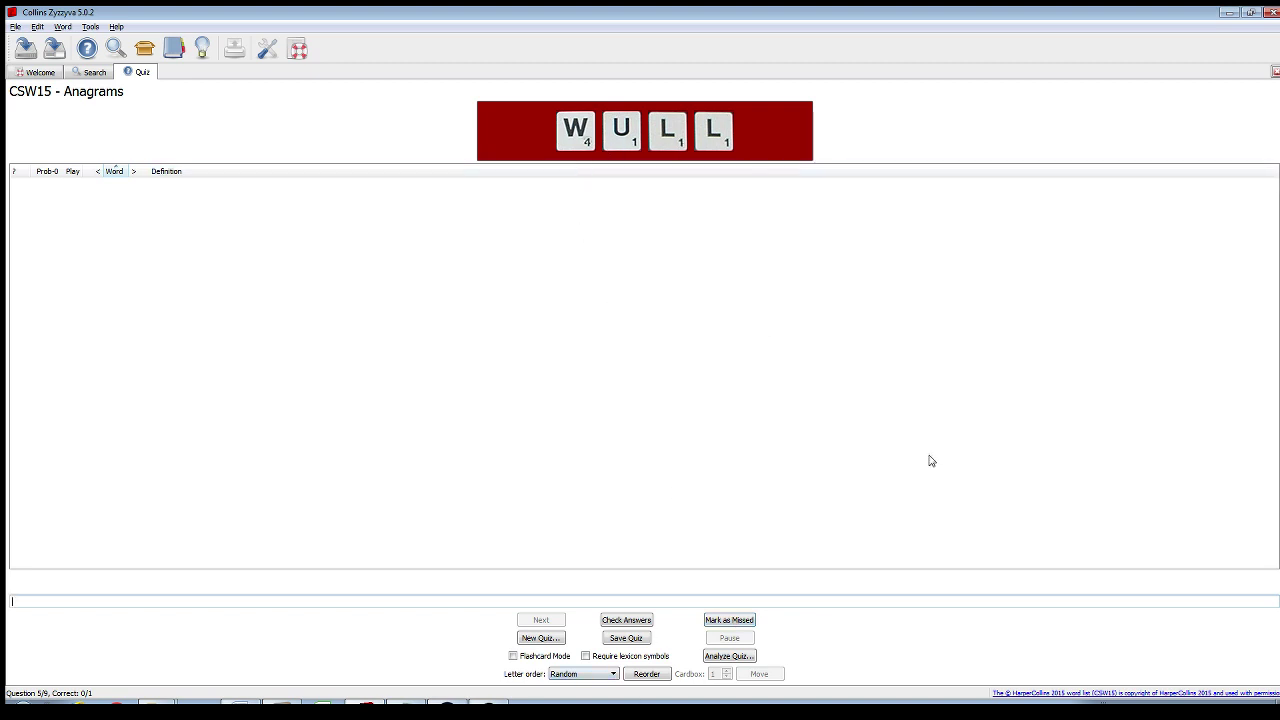
pyautogui.click(737, 621)
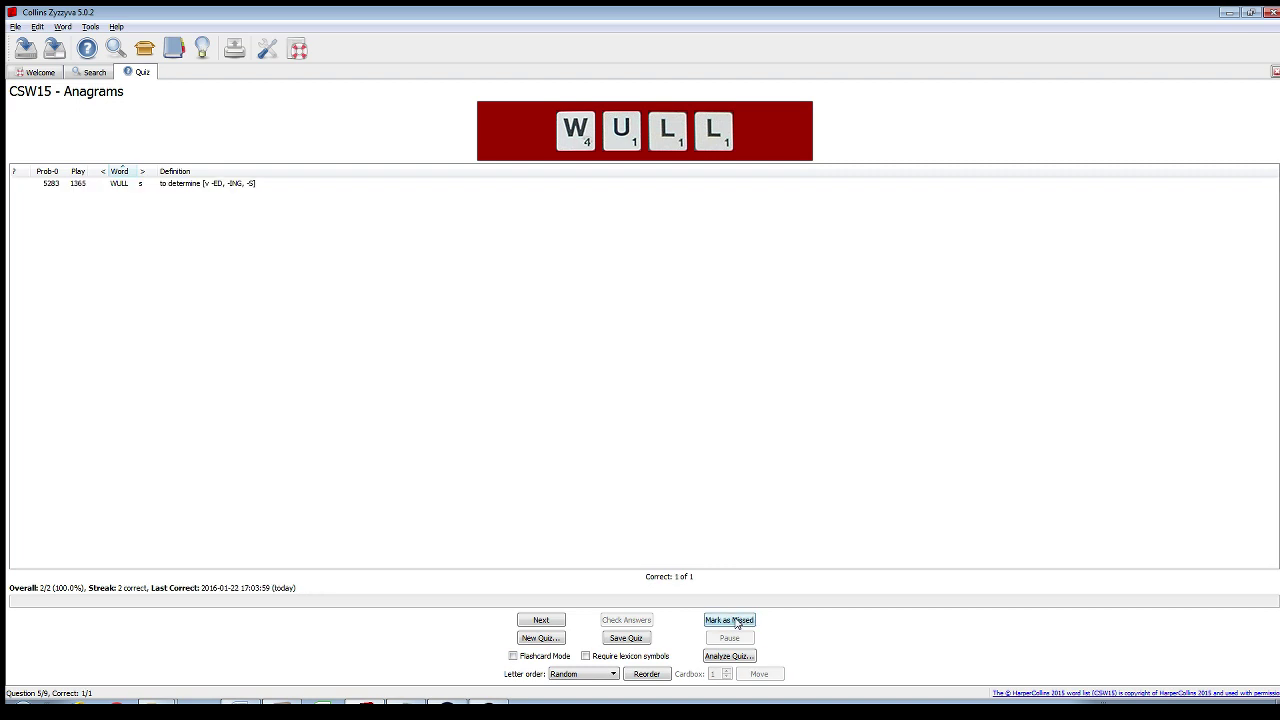
pyautogui.press('Return')
# - Check the sixth, seventh and eighth questions, mark each as correct, and advance to the ninth
pyautogui.click(740, 621)
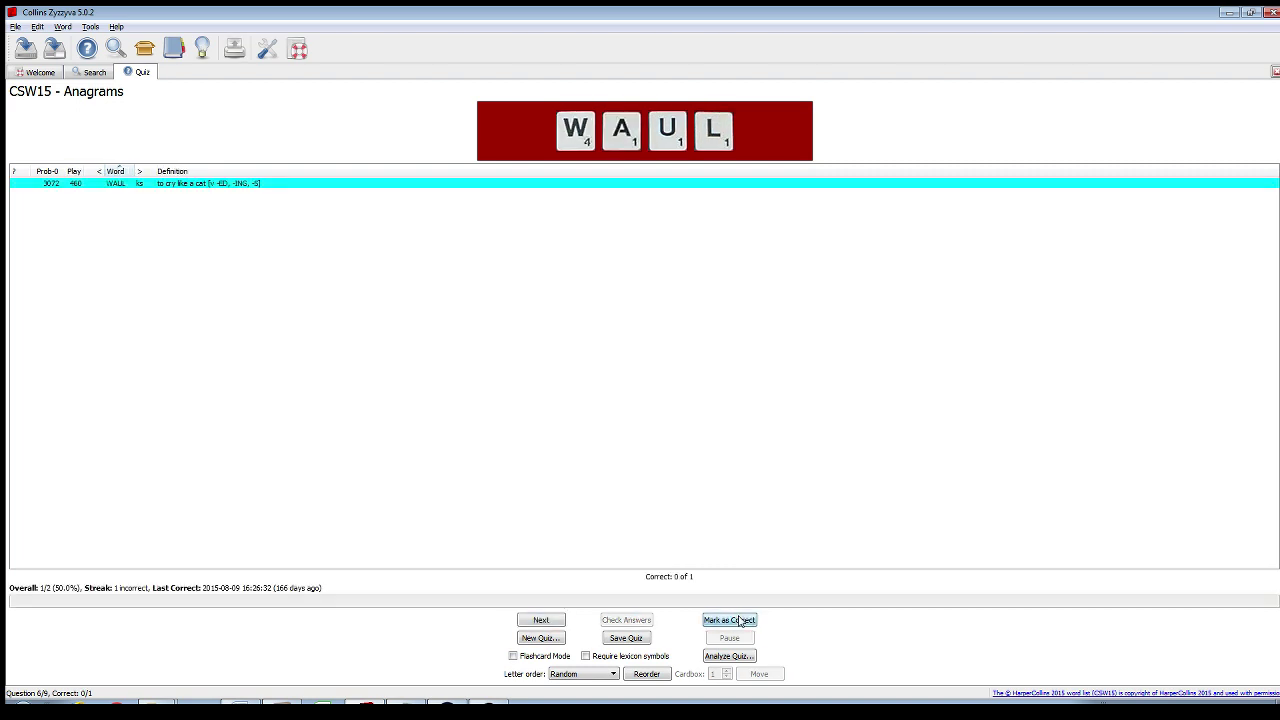
pyautogui.press('Return')
pyautogui.click(742, 622)
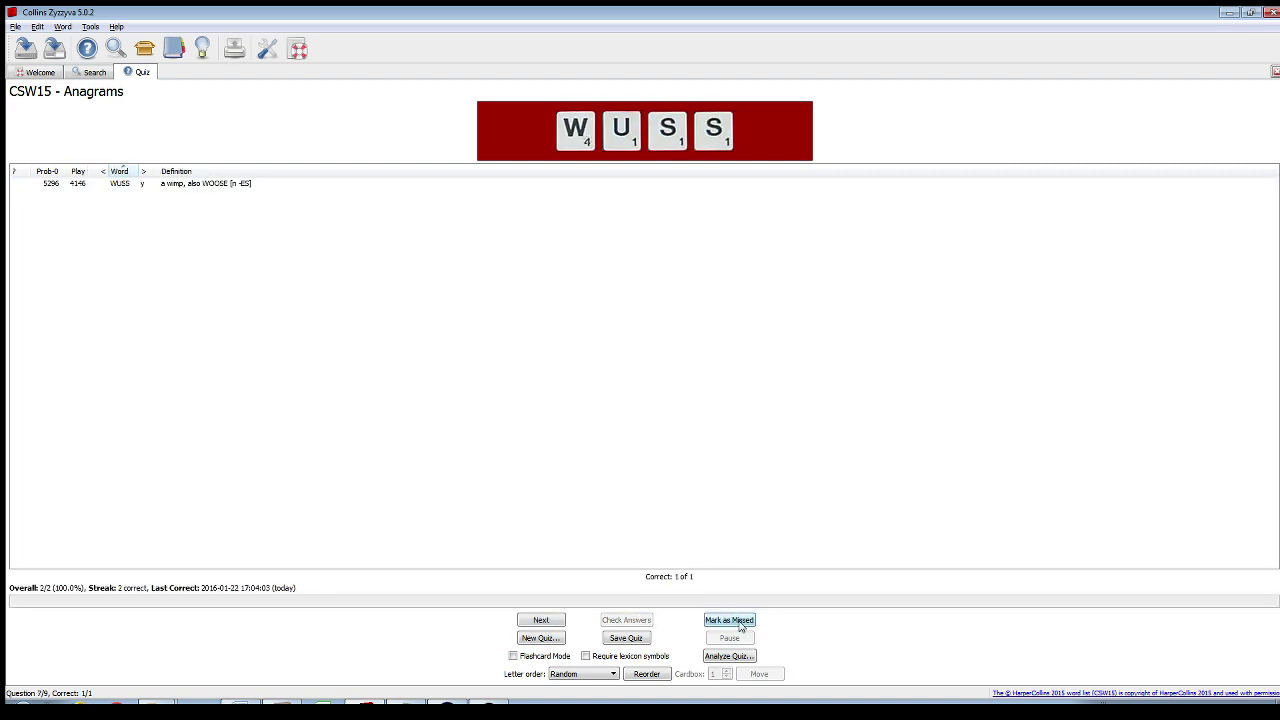
pyautogui.press('Return')
pyautogui.click(742, 622)
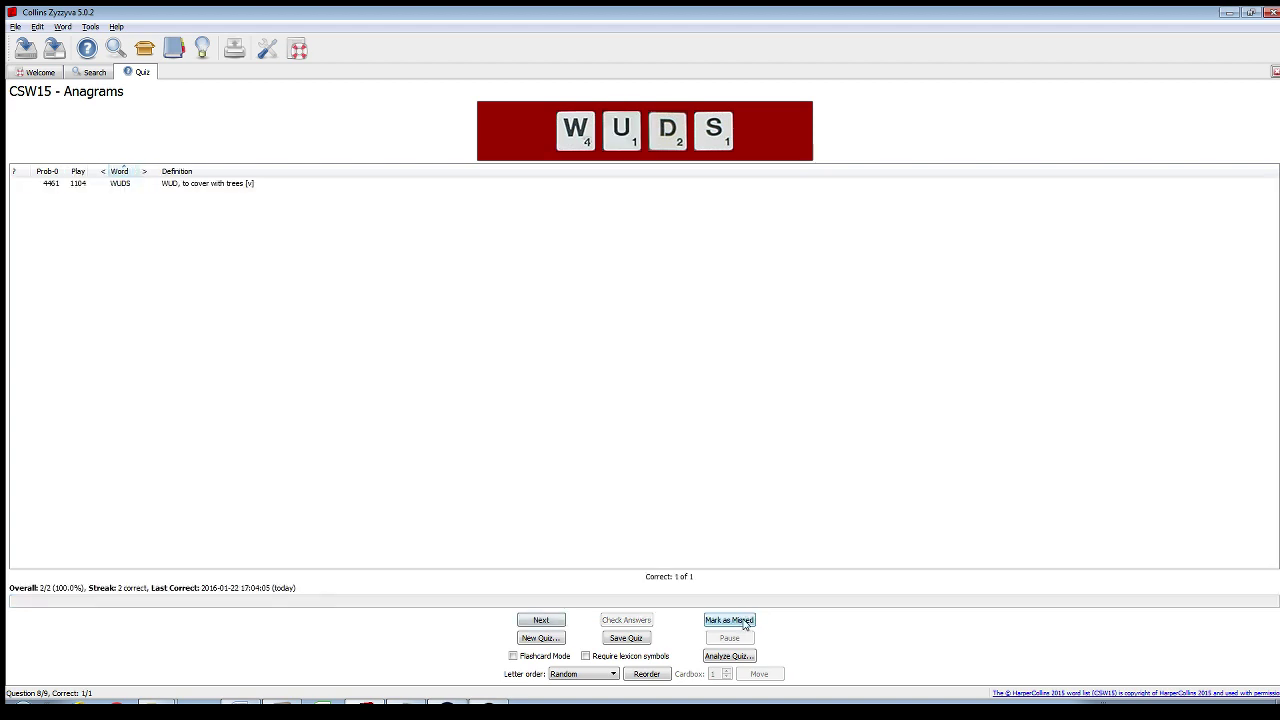
pyautogui.press('Return')
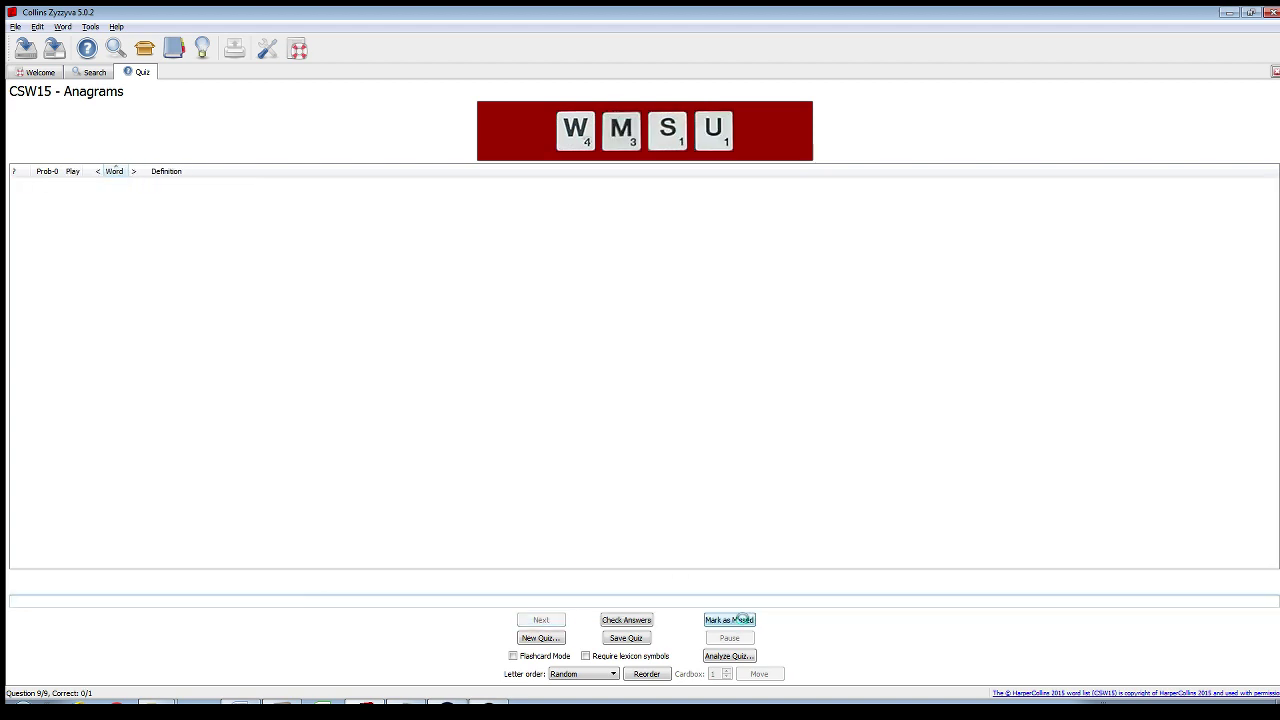
# - Check the ninth question and mark it as correct, and close the quiz analysis
pyautogui.click(743, 622)
pyautogui.press('Return')
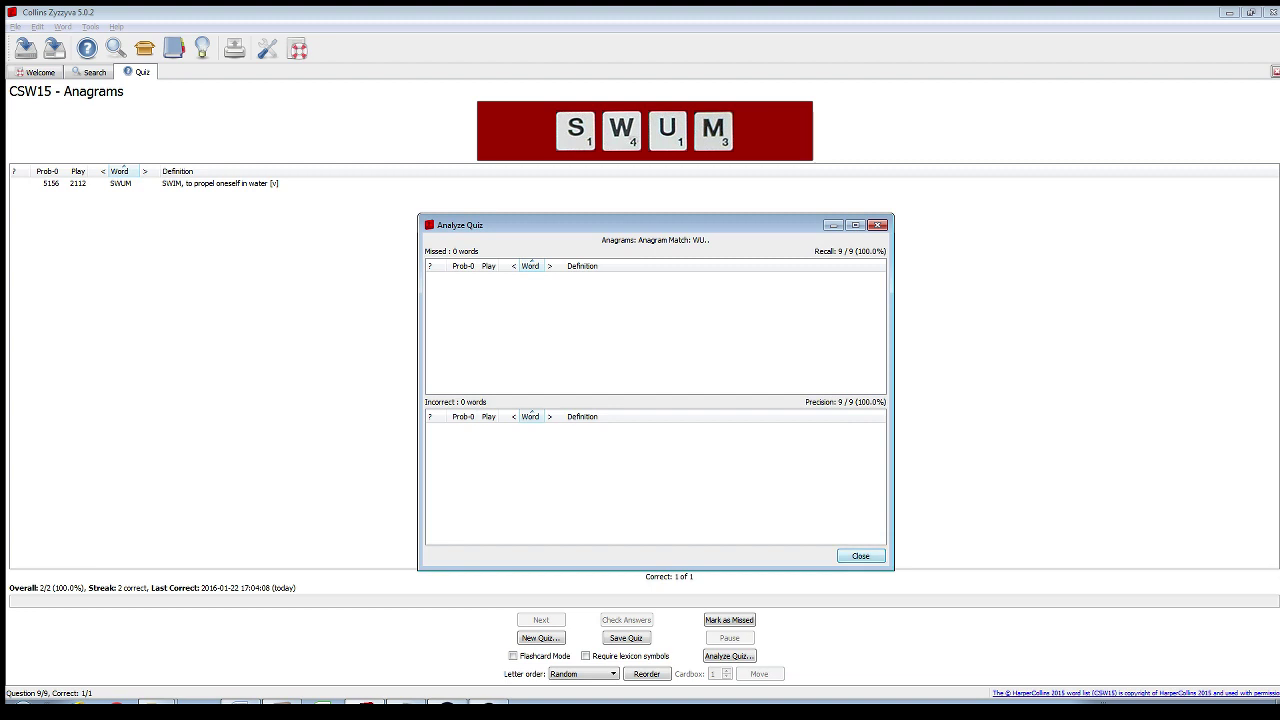
pyautogui.click(860, 556)
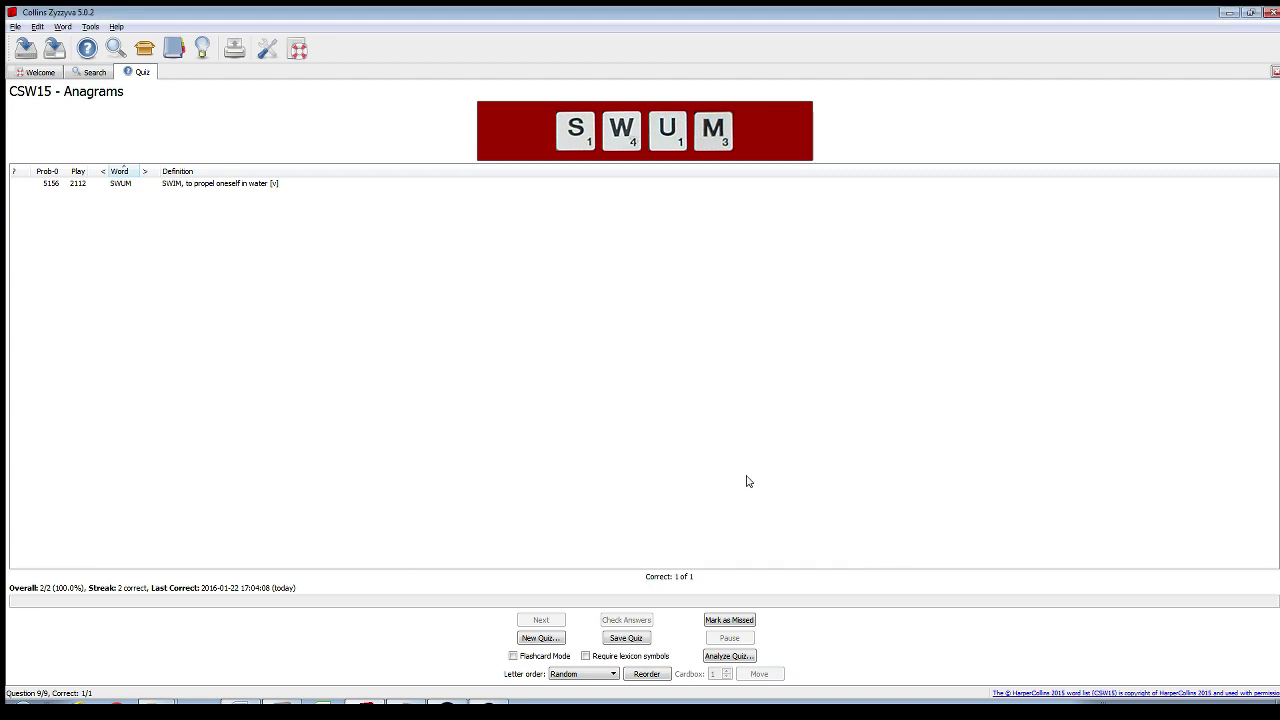